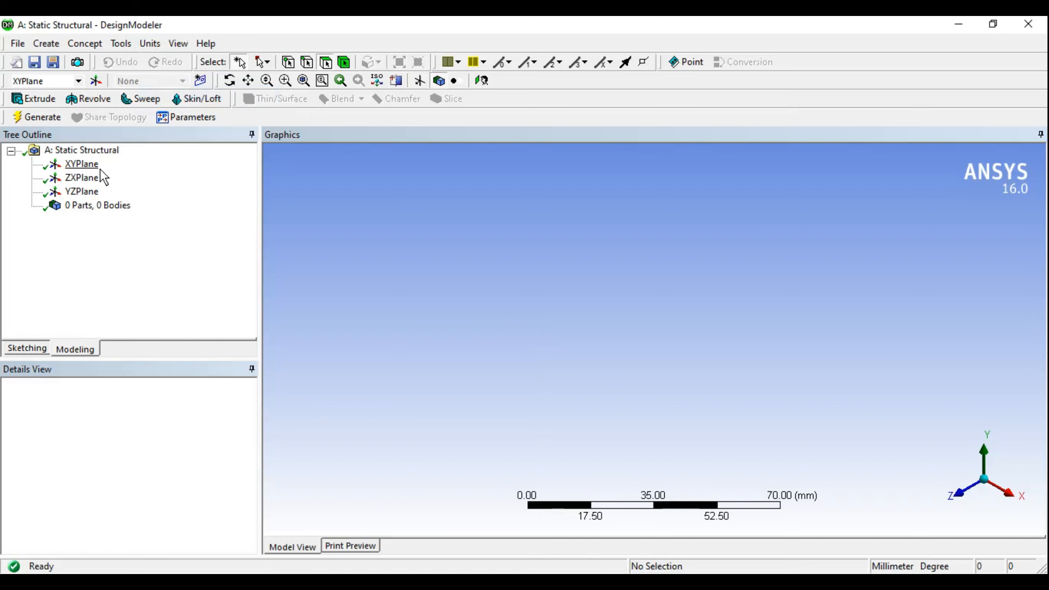
# Step: Face the XY plane and draw a rectangle with one corner on the X axis
pyautogui.click(82, 164)
pyautogui.rightClick(85, 163)
pyautogui.click(120, 170)
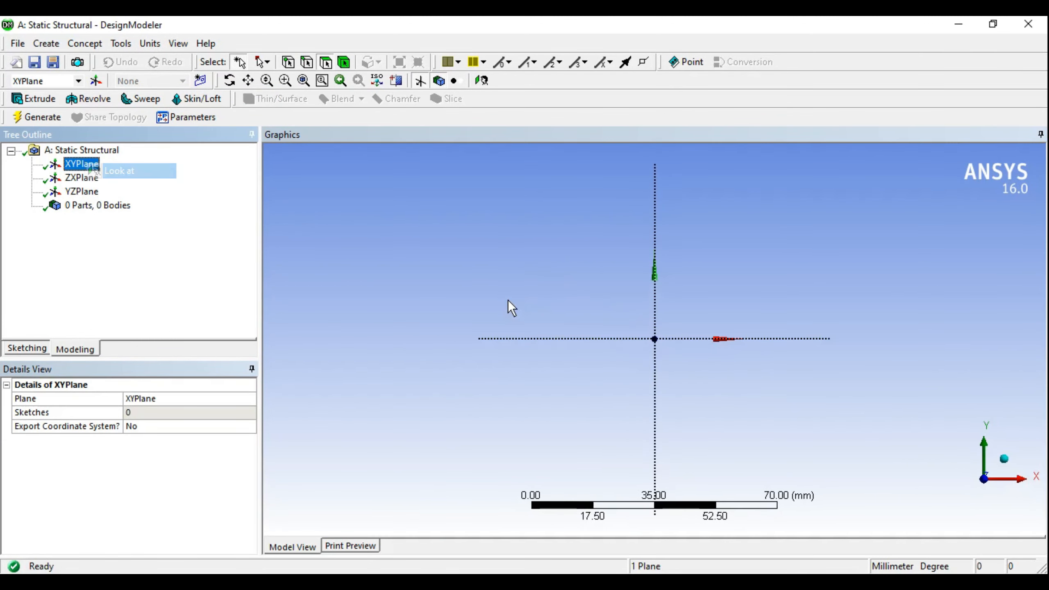
pyautogui.click(30, 349)
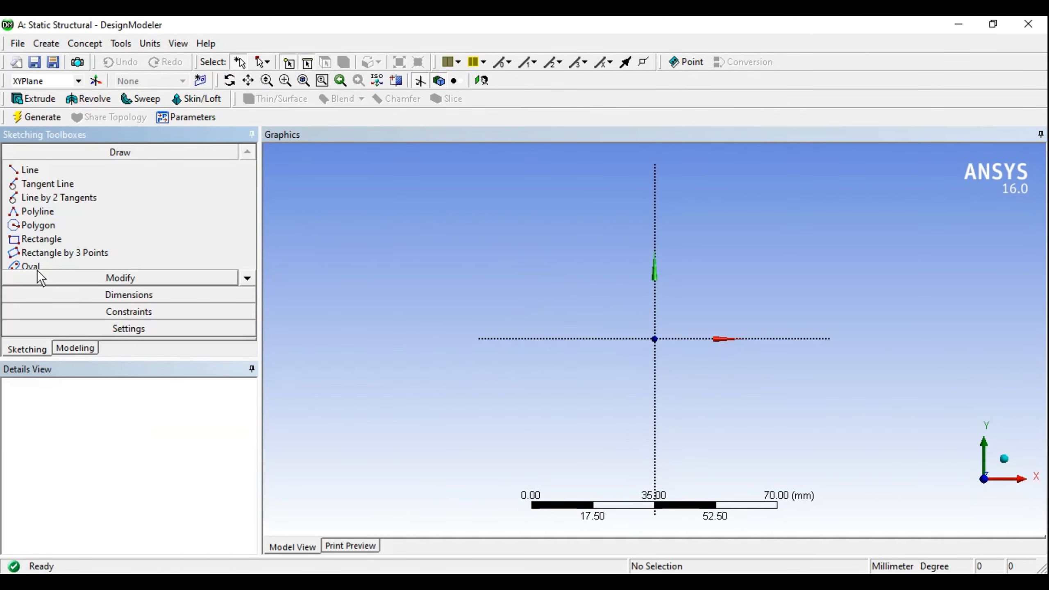
pyautogui.click(33, 239)
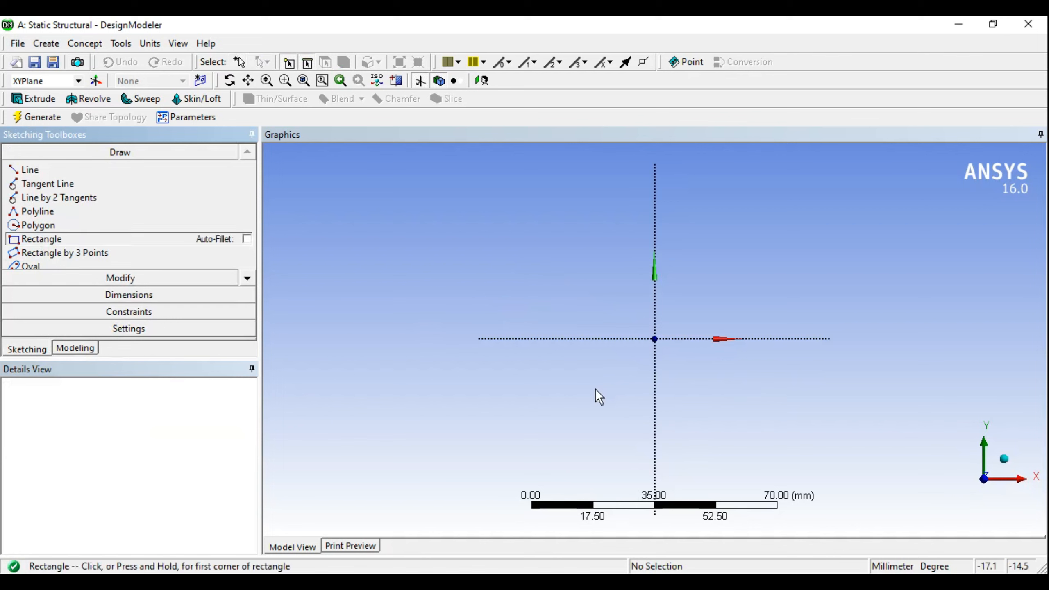
pyautogui.click(591, 338)
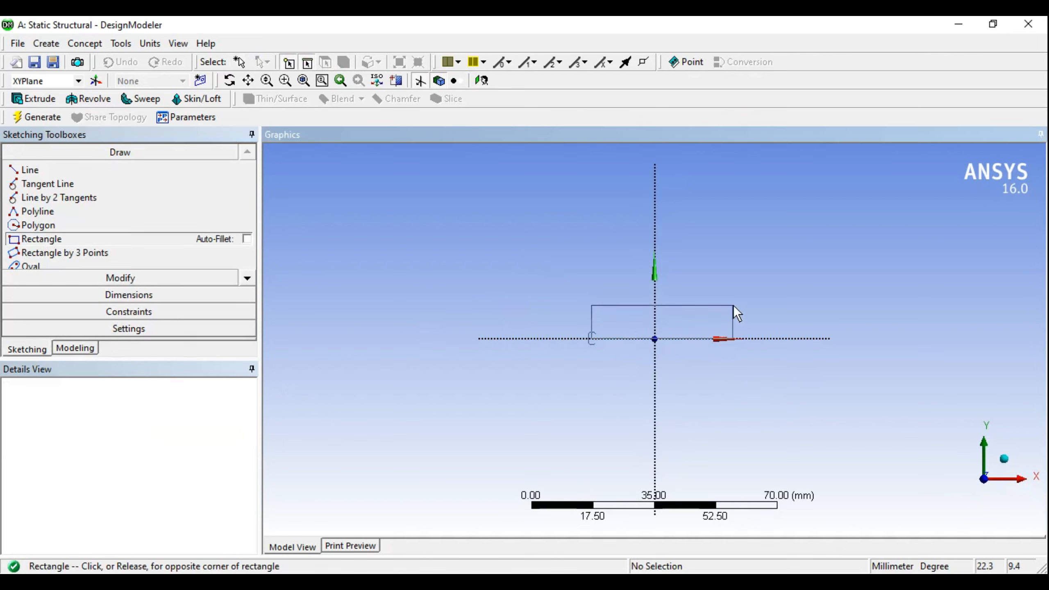
pyautogui.click(712, 308)
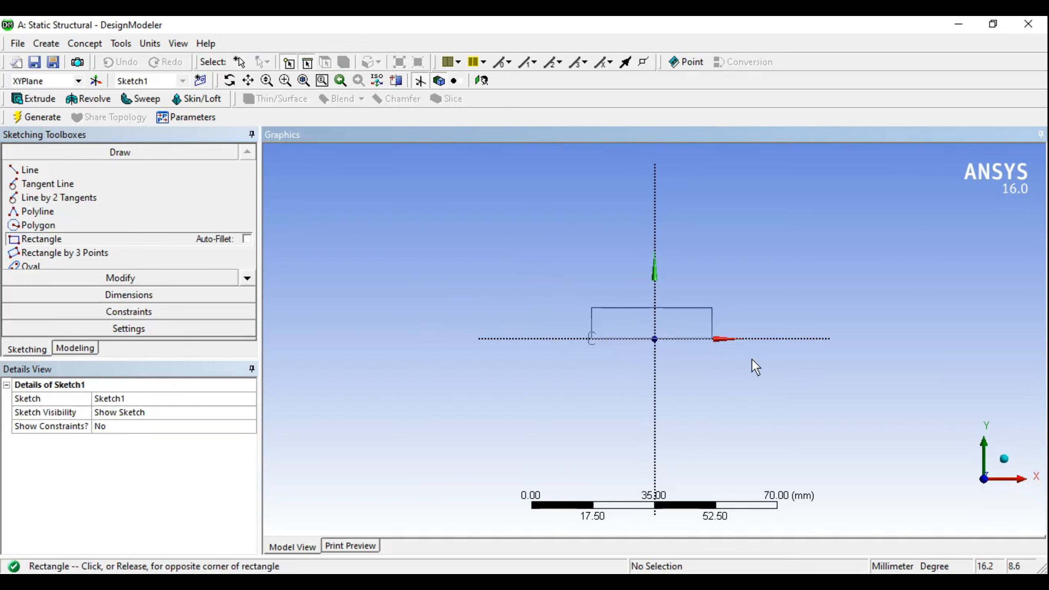
# Step: Add width H1, height V2 and offset-from-Y-axis H3 dimensions to the rectangle
pyautogui.click(72, 295)
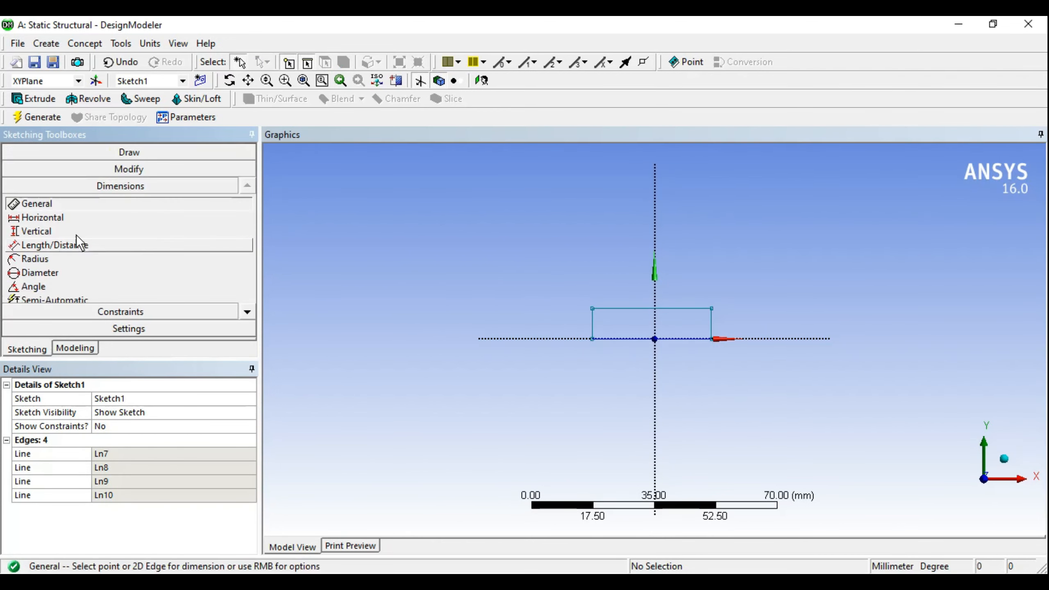
pyautogui.click(628, 307)
pyautogui.click(625, 288)
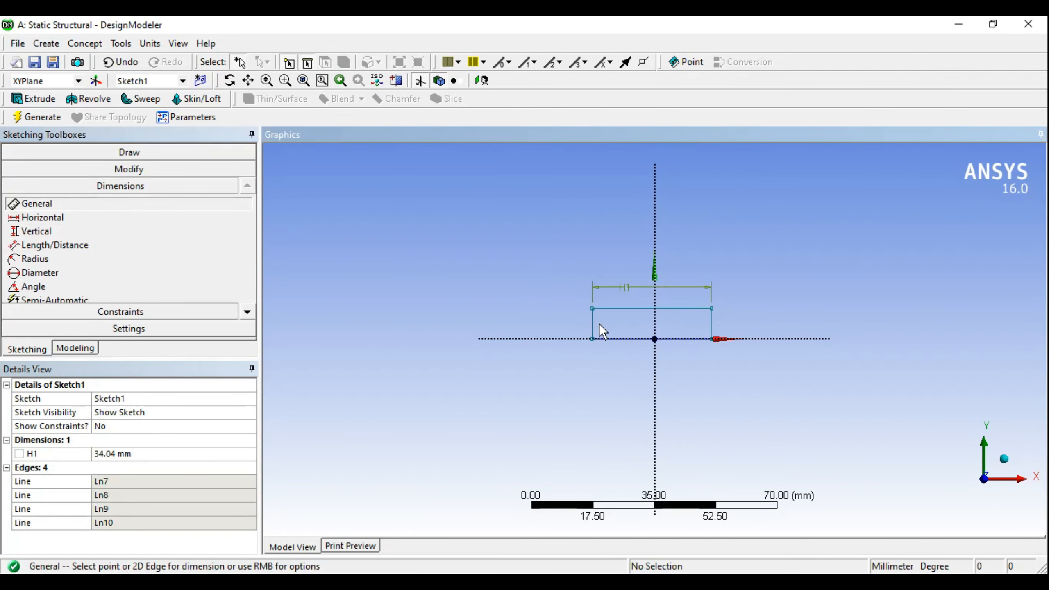
pyautogui.click(592, 323)
pyautogui.click(553, 296)
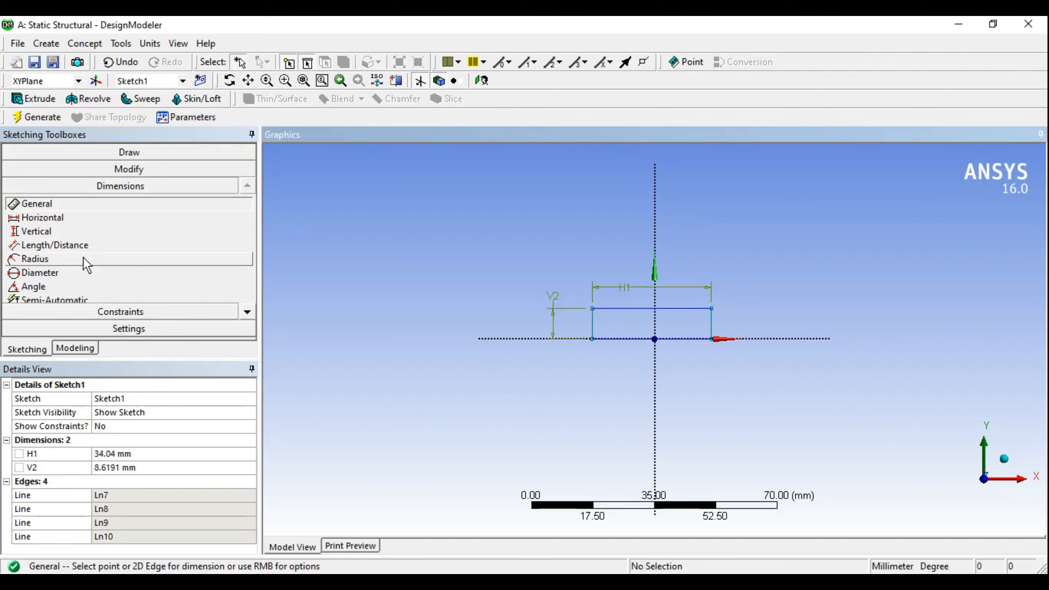
pyautogui.click(39, 218)
pyautogui.click(594, 323)
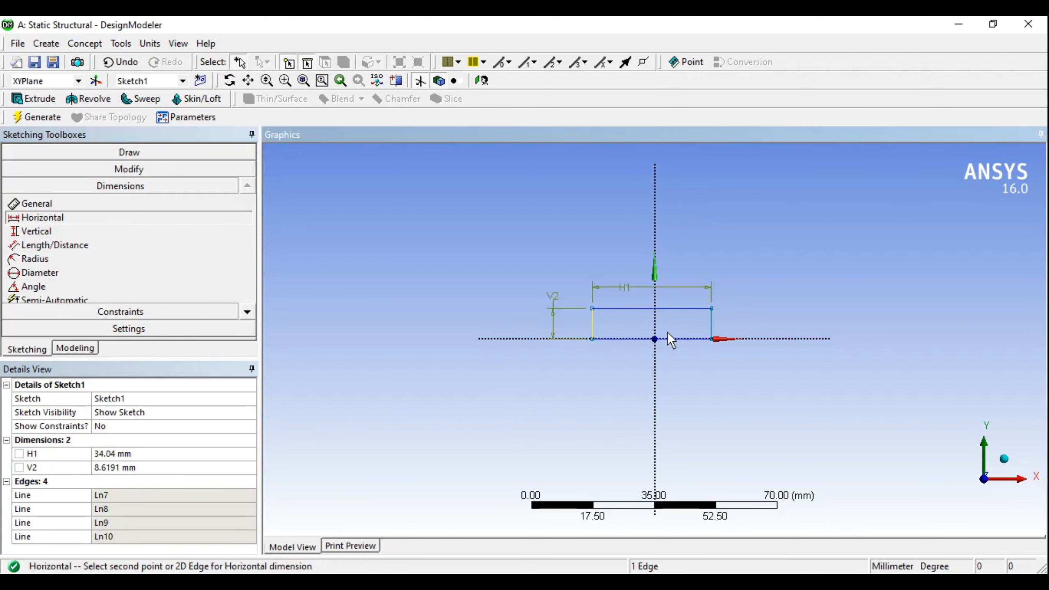
pyautogui.click(655, 321)
pyautogui.click(628, 366)
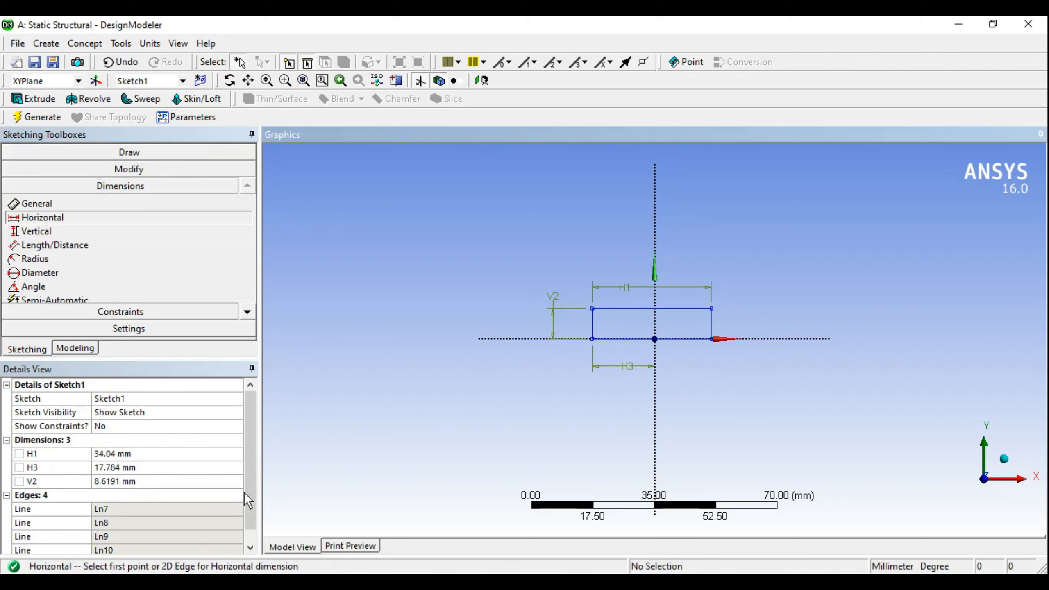
# Step: Set H1 to 40 mm, H3 to 20 mm and V2 to 10 mm
pyautogui.click(121, 453)
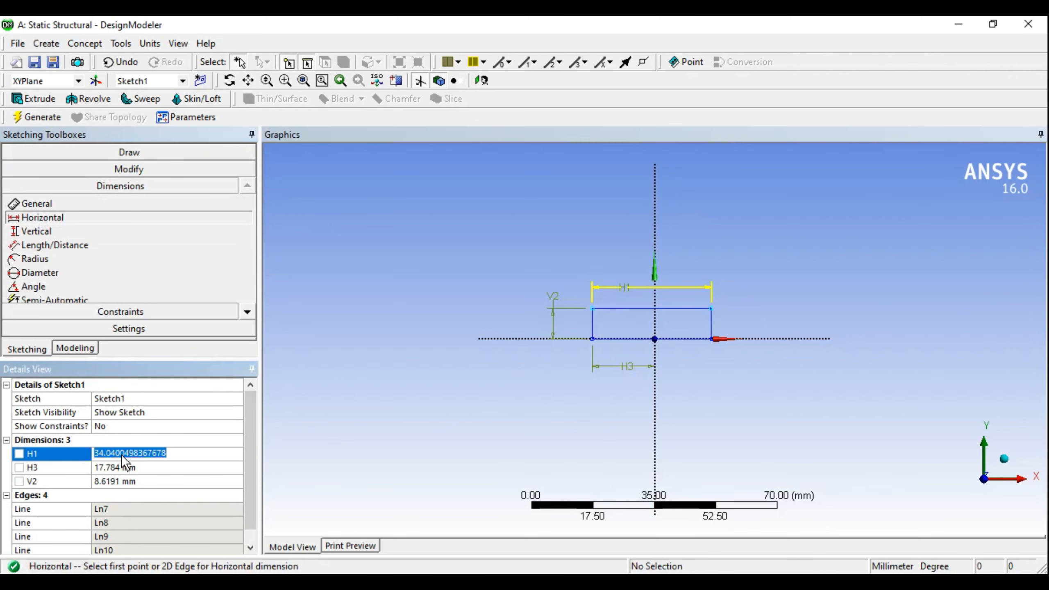
pyautogui.write('40')
pyautogui.press('Return')
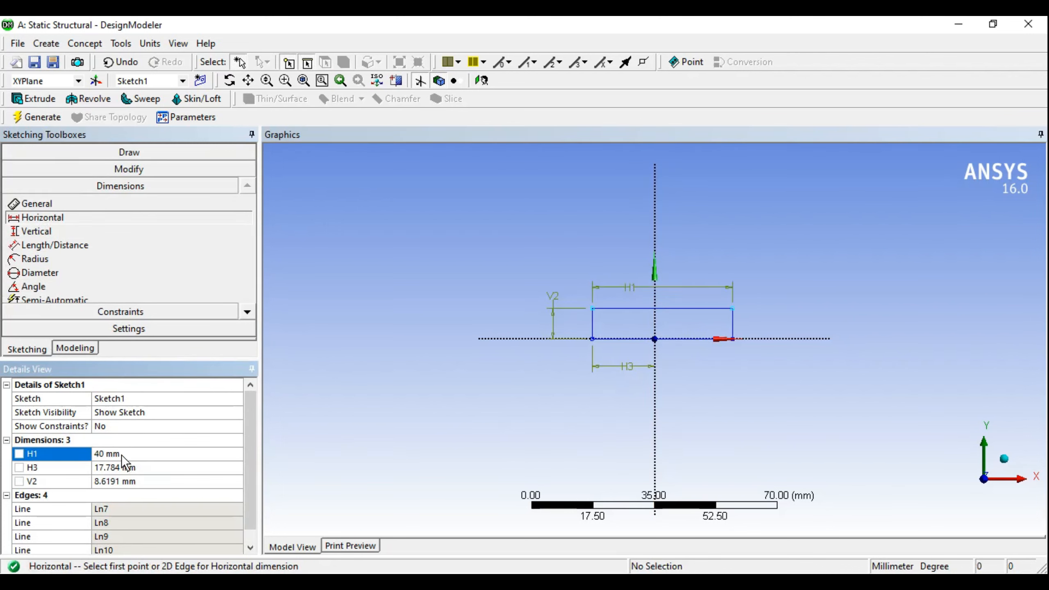
pyautogui.click(123, 469)
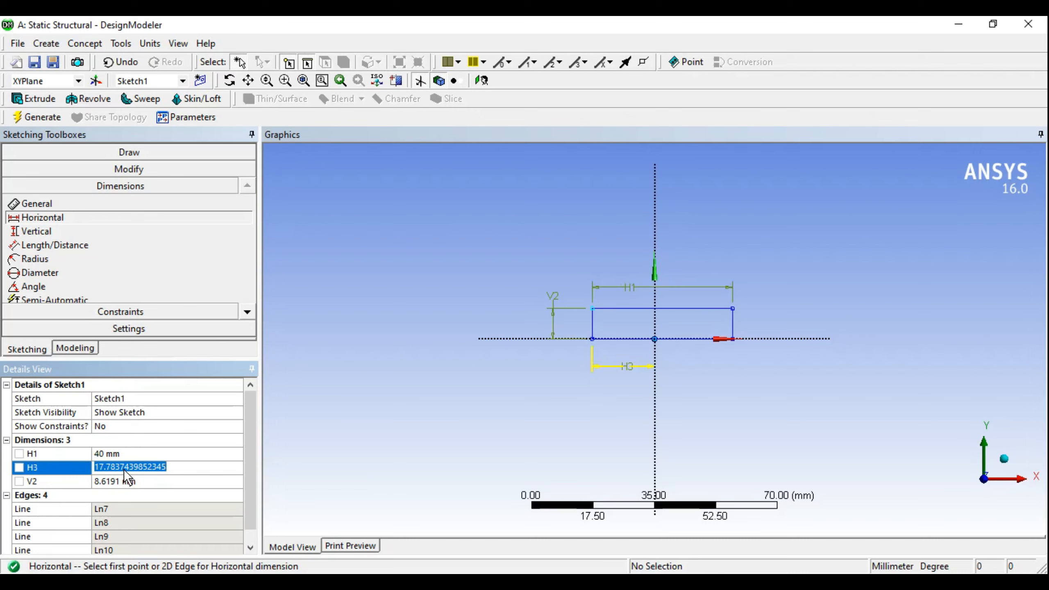
pyautogui.write('20')
pyautogui.press('Return')
pyautogui.click(139, 478)
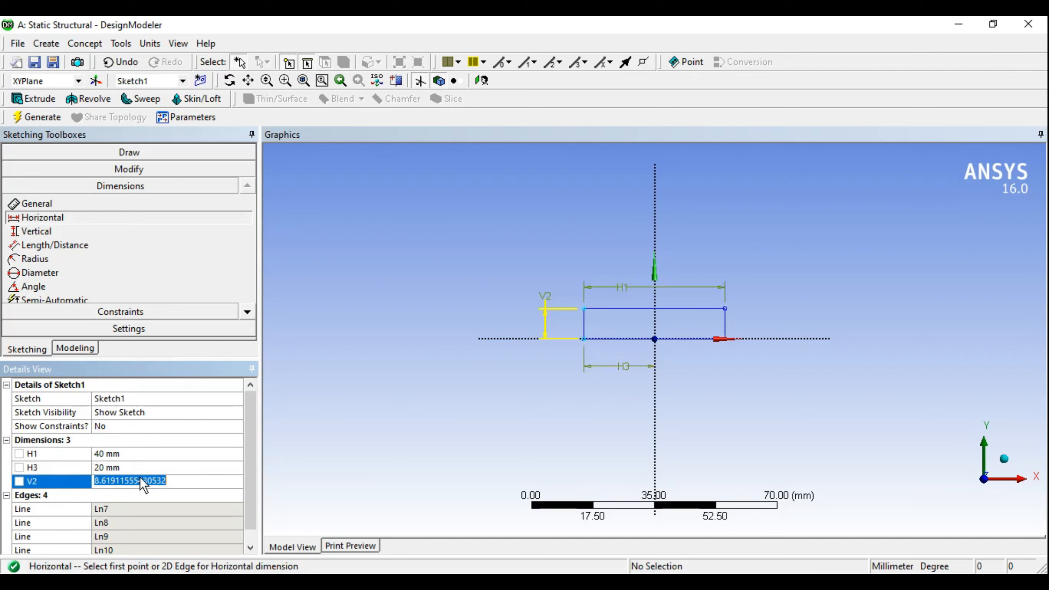
pyautogui.write('10')
pyautogui.press('Return')
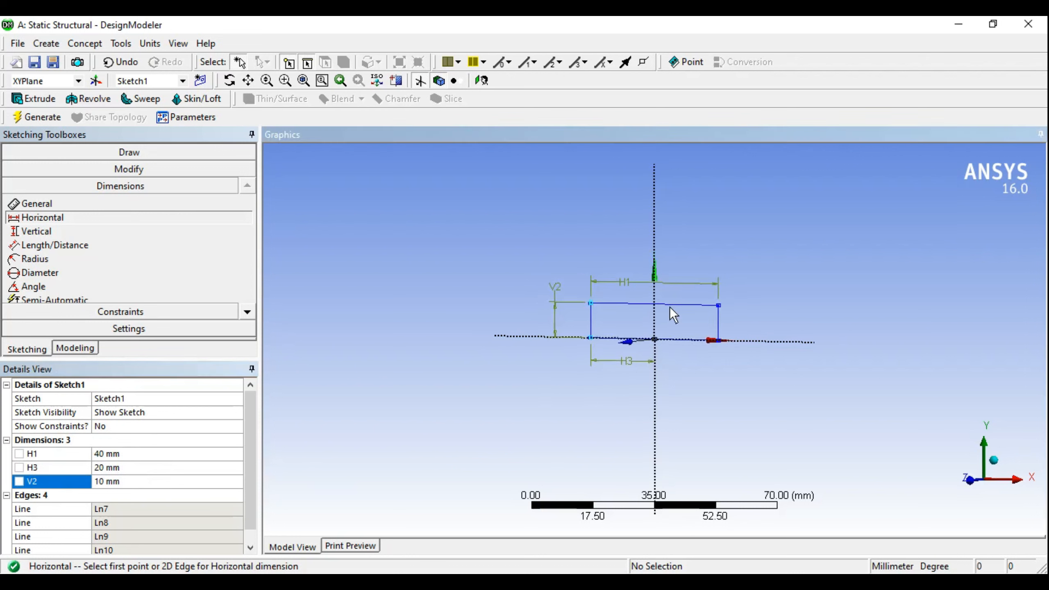
pyautogui.moveTo(672, 314); pyautogui.dragTo(663, 331, button='middle')
pyautogui.click(86, 350)
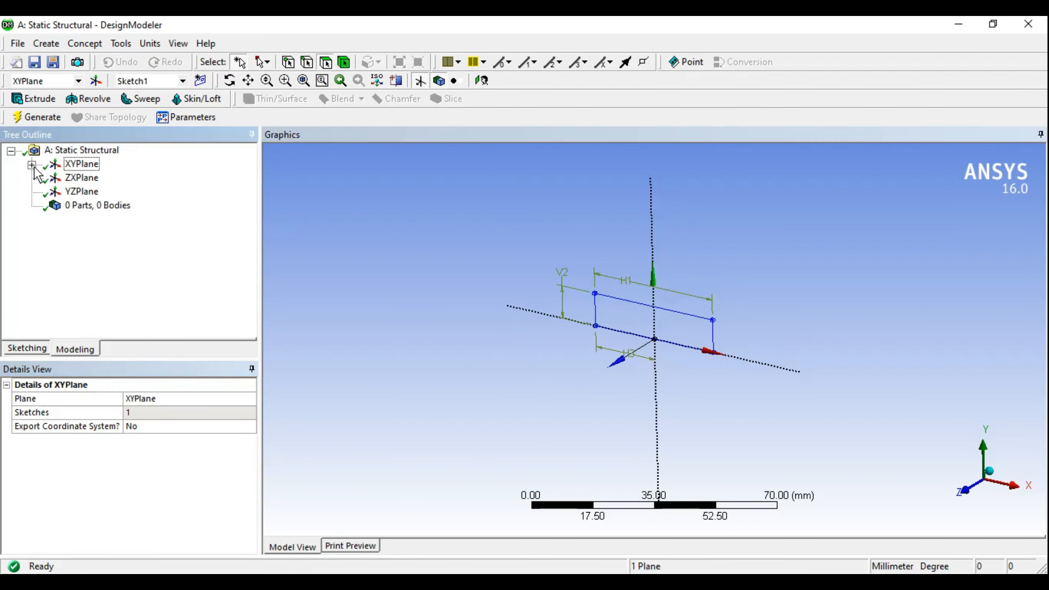
# Step: Extrude Sketch1 to a 150 mm depth and generate the block
pyautogui.click(78, 182)
pyautogui.moveTo(679, 335); pyautogui.dragTo(656, 347, button='middle')
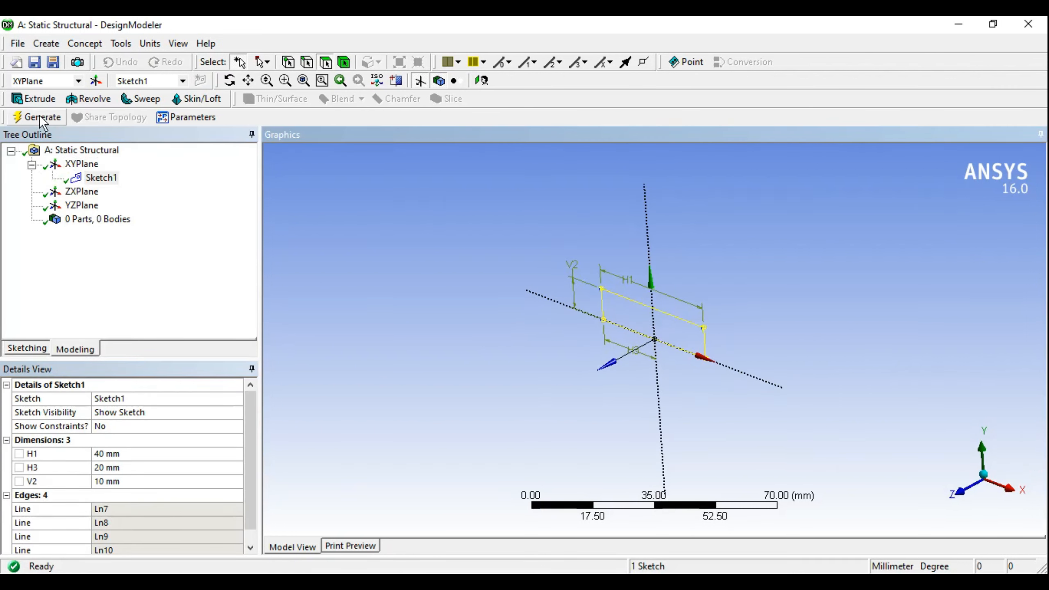
pyautogui.click(38, 102)
pyautogui.moveTo(562, 336); pyautogui.dragTo(554, 358, button='middle')
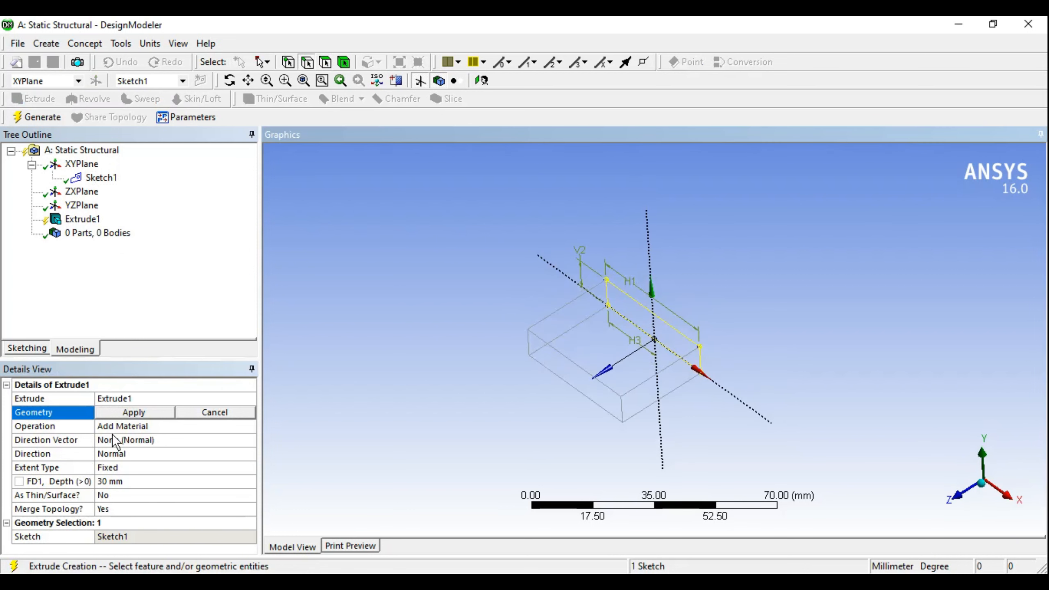
pyautogui.click(118, 413)
pyautogui.click(118, 413)
pyautogui.click(114, 476)
pyautogui.write('1')
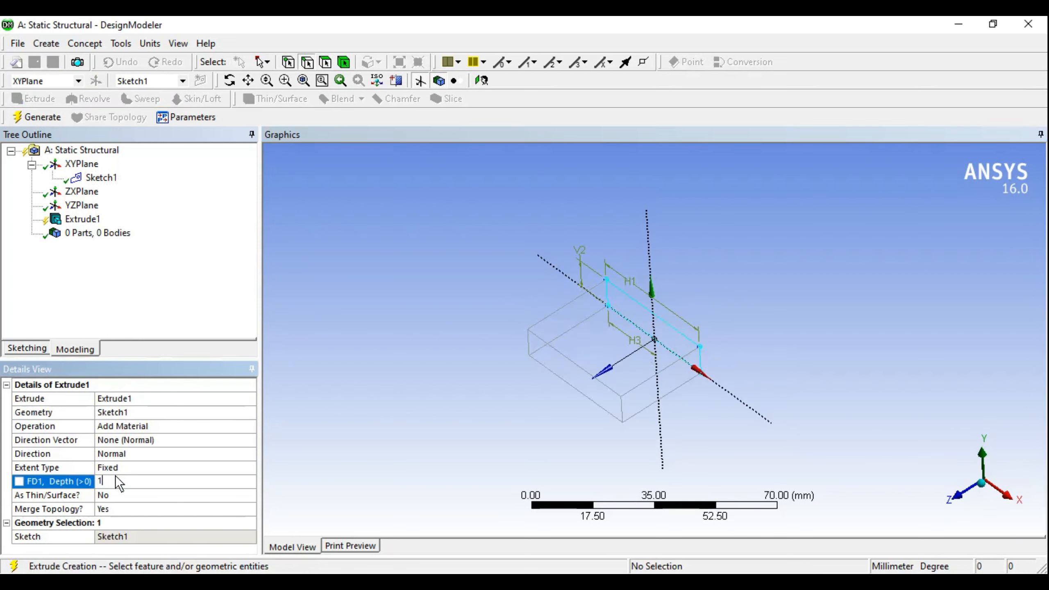
pyautogui.write('50')
pyautogui.press('Return')
pyautogui.click(41, 118)
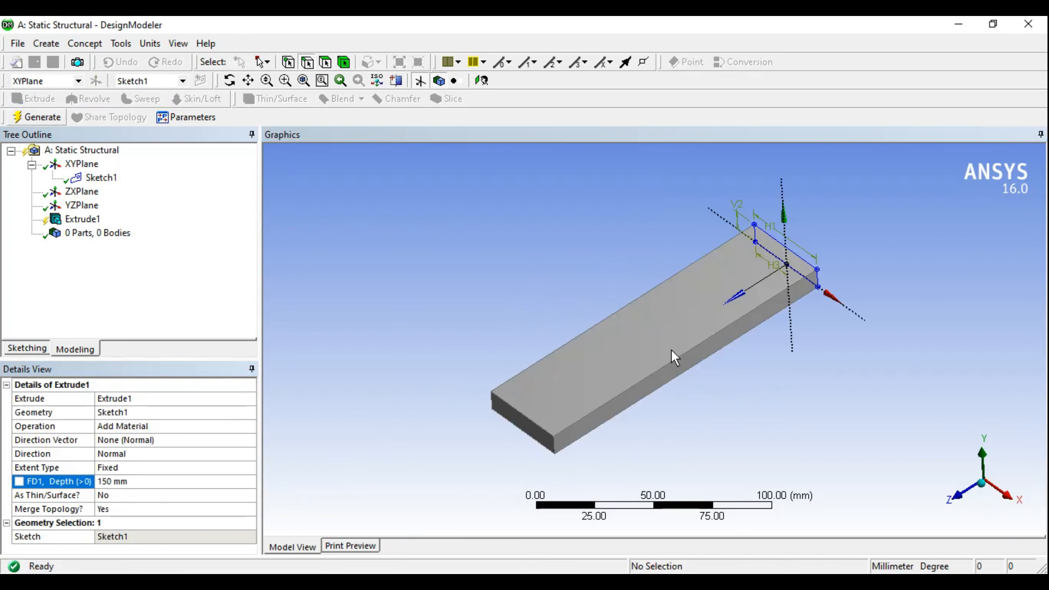
# Step: Inspect the extruded block and expand the body list to confirm the single solid
pyautogui.moveTo(655, 354); pyautogui.dragTo(302, 281, button='middle')
pyautogui.click(31, 234)
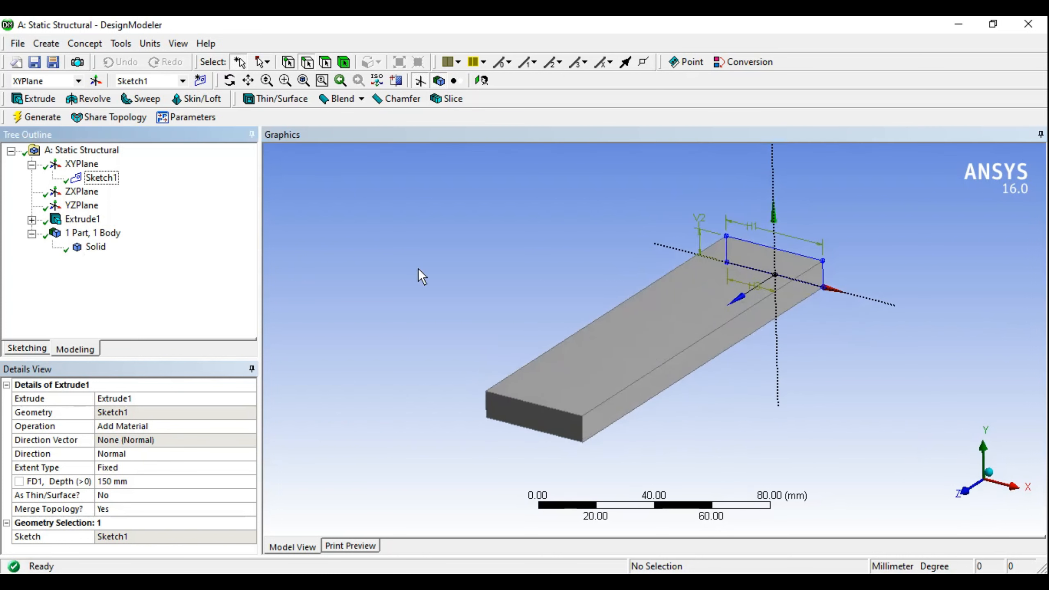
pyautogui.moveTo(728, 371)
pyautogui.mouseDown(button='middle')
pyautogui.moveTo(719, 356)
pyautogui.moveTo(723, 367)
pyautogui.mouseUp(button='middle')
pyautogui.keyDown('ctrl'); pyautogui.moveTo(751, 333); pyautogui.dragTo(729, 333, button='middle'); pyautogui.keyUp('ctrl')
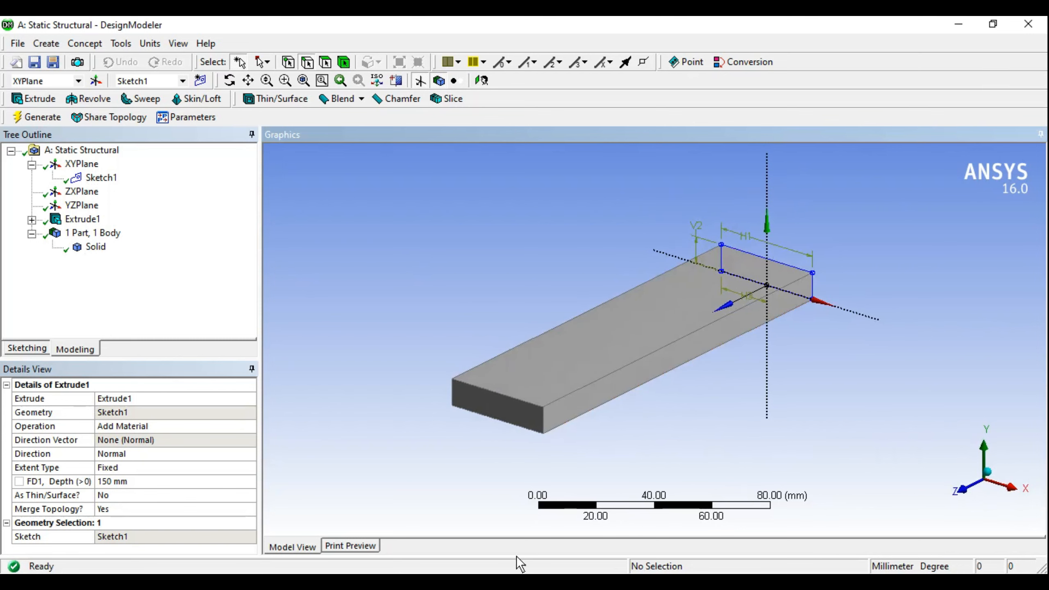
pyautogui.click(959, 23)
pyautogui.click(438, 585)
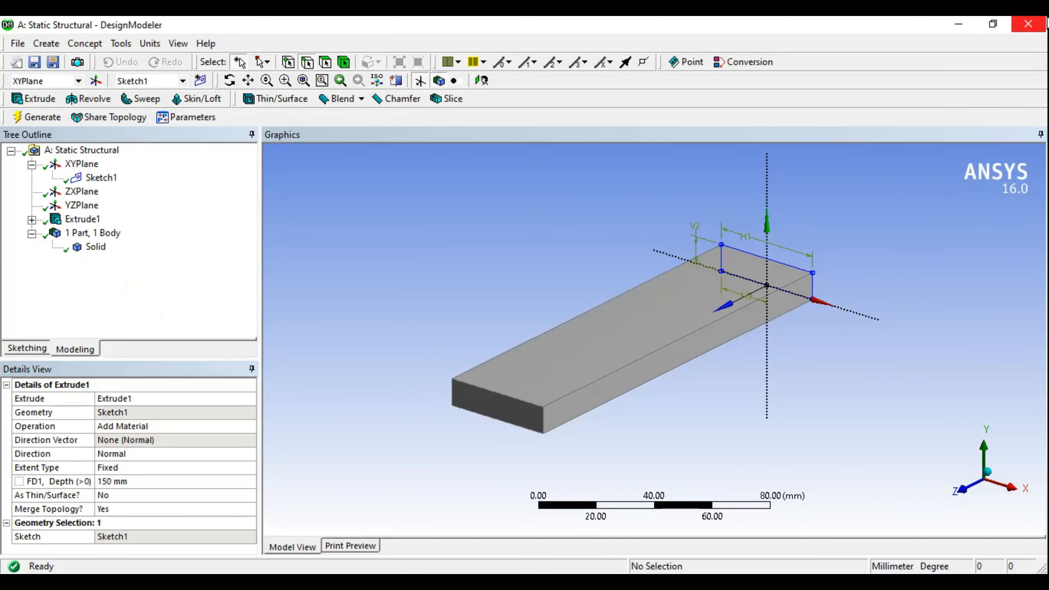
# Step: Close DesignModeler, saving the geometry, and launch Model (A4) in Mechanical
pyautogui.click(1037, 23)
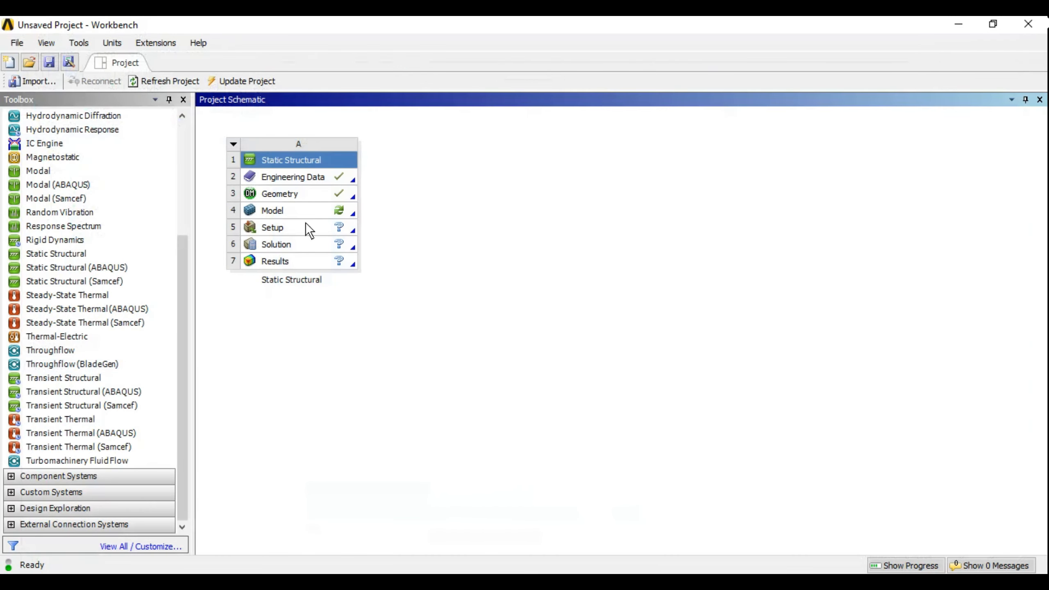
pyautogui.doubleClick(285, 210)
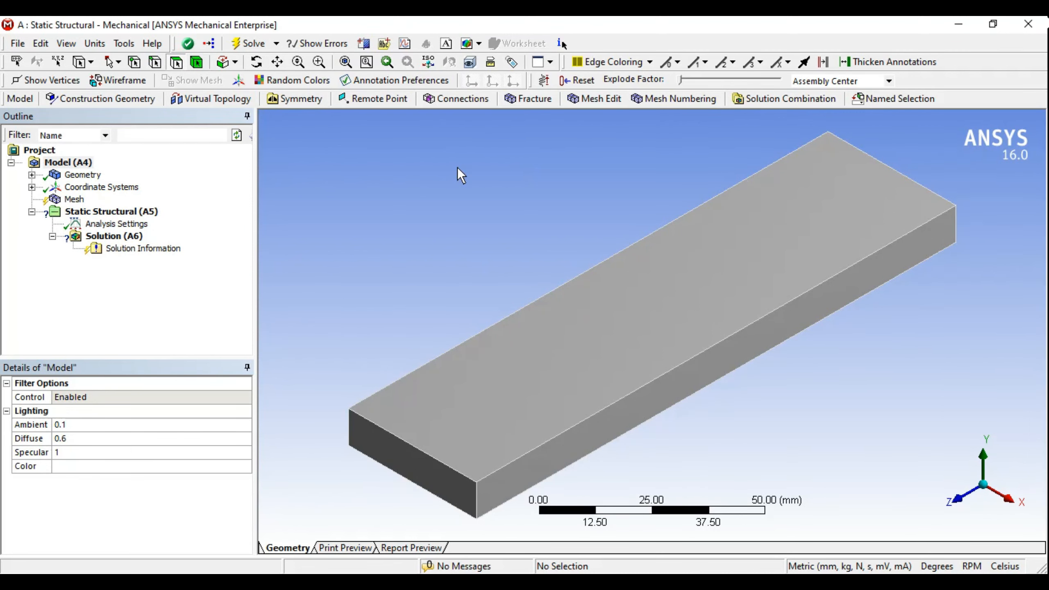
pyautogui.moveTo(748, 351)
pyautogui.mouseDown(button='middle')
pyautogui.moveTo(748, 335)
pyautogui.moveTo(743, 346)
pyautogui.mouseUp(button='middle')
pyautogui.scroll(-3, 744, 346)
pyautogui.moveTo(543, 317); pyautogui.dragTo(451, 278, button='middle')
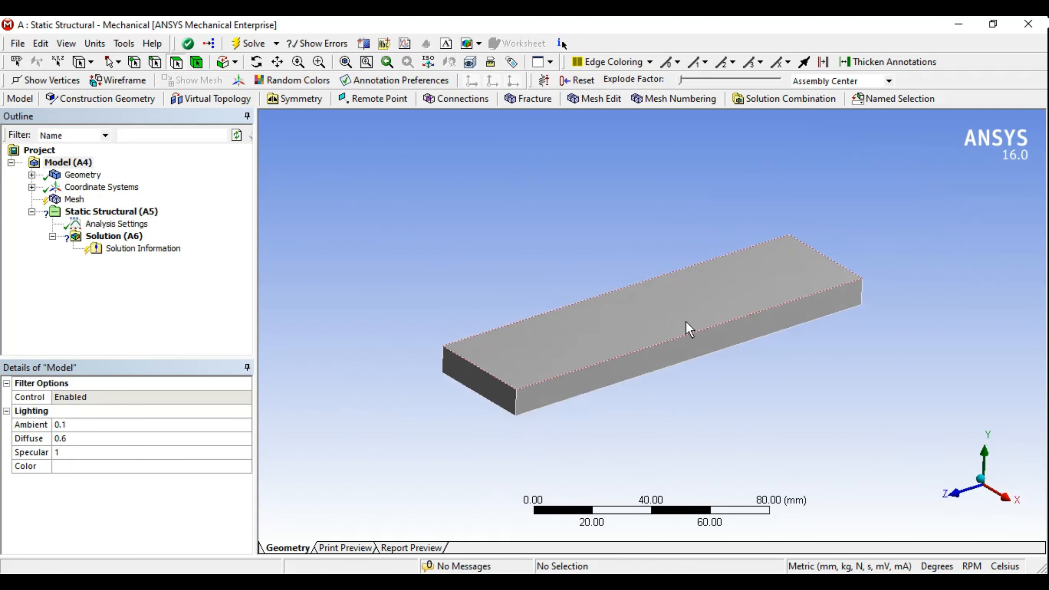
pyautogui.moveTo(688, 329)
pyautogui.mouseDown(button='middle')
pyautogui.moveTo(661, 333)
pyautogui.moveTo(693, 334)
pyautogui.moveTo(689, 325)
pyautogui.mouseUp(button='middle')
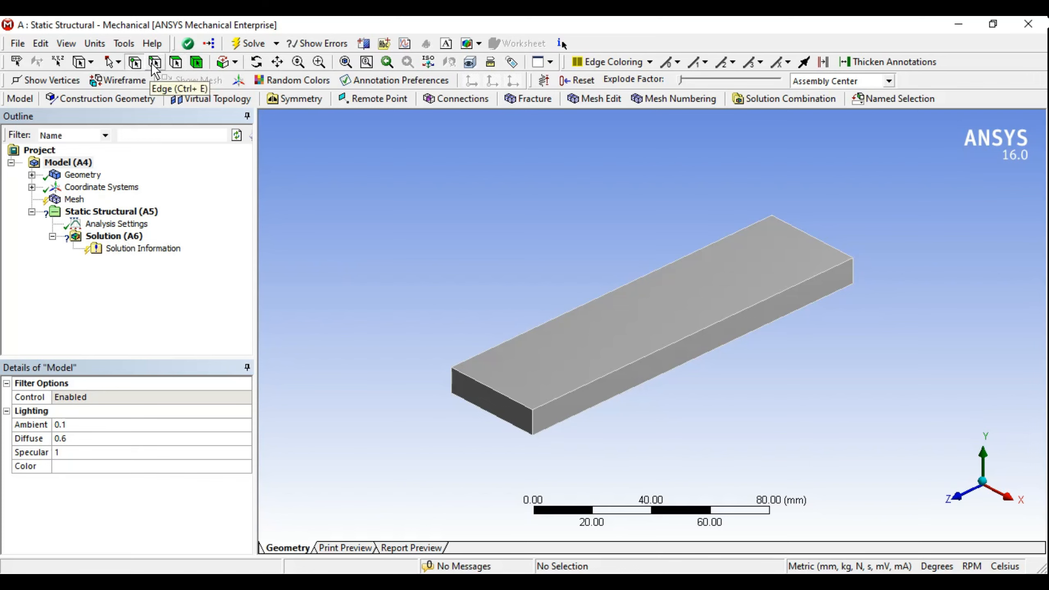
pyautogui.click(197, 63)
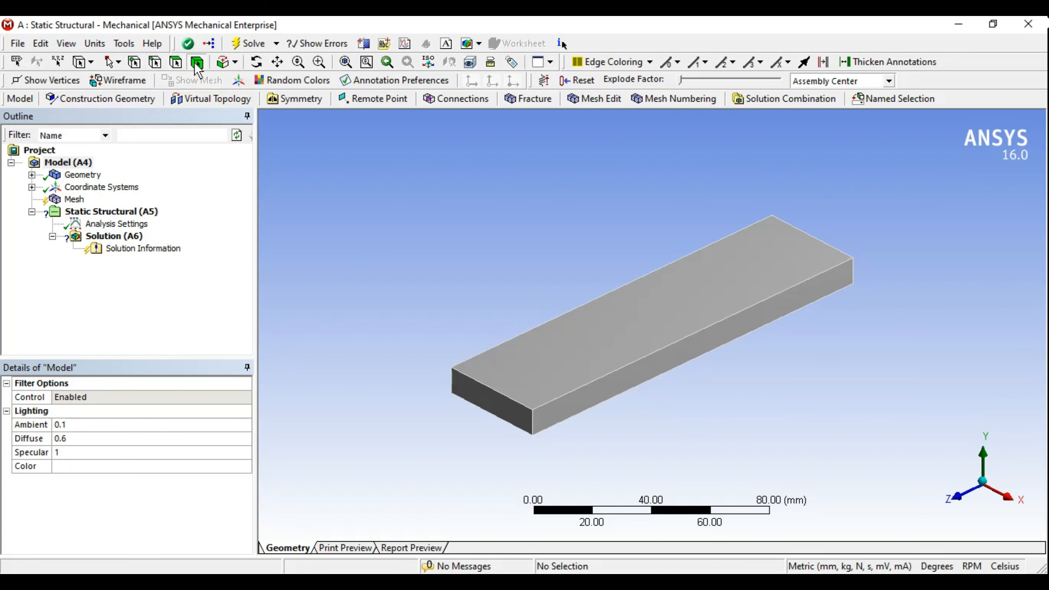
pyautogui.click(347, 63)
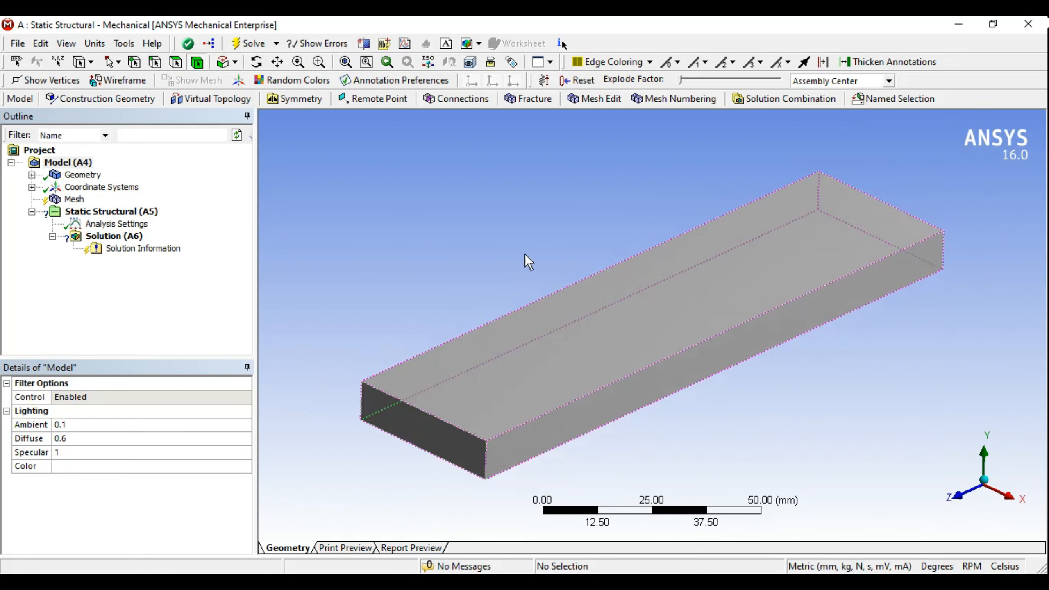
pyautogui.click(387, 65)
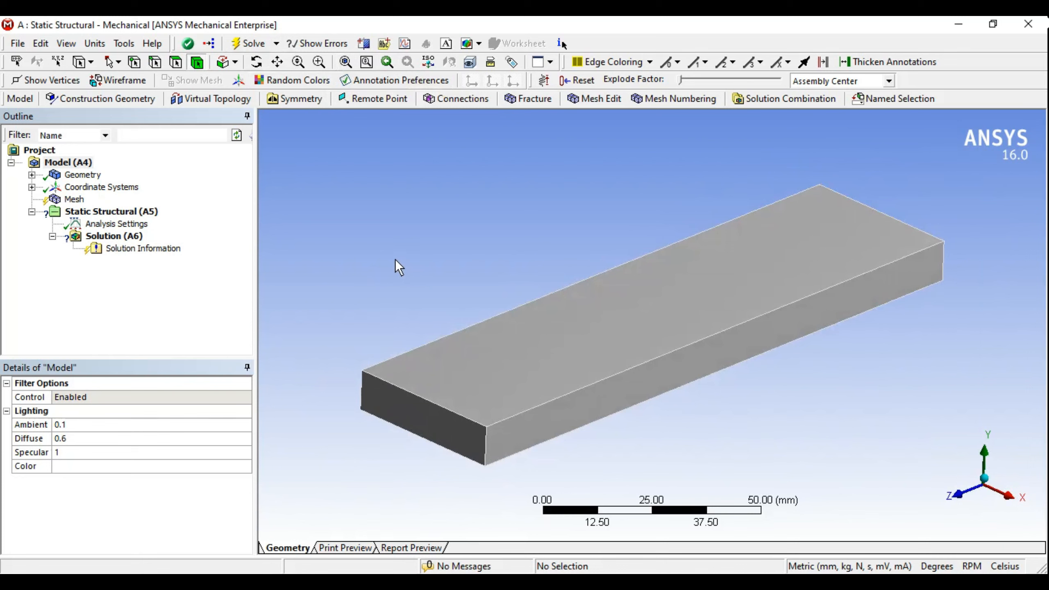
pyautogui.click(70, 163)
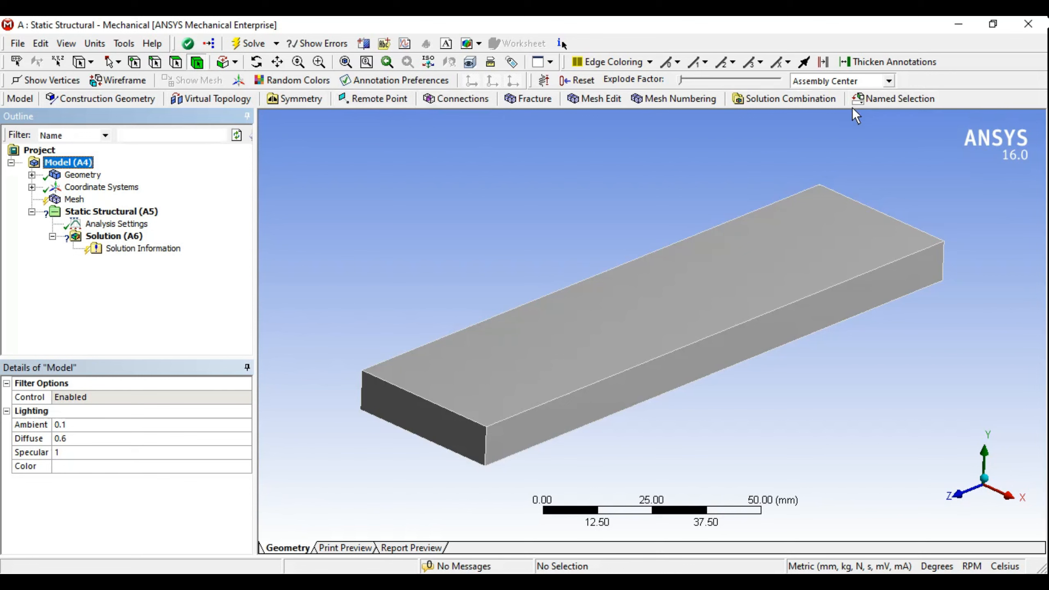
# Step: Check Geometry, Coordinate Systems, Mesh and its controls list, ending on Static Structural (A5) settings
pyautogui.click(83, 174)
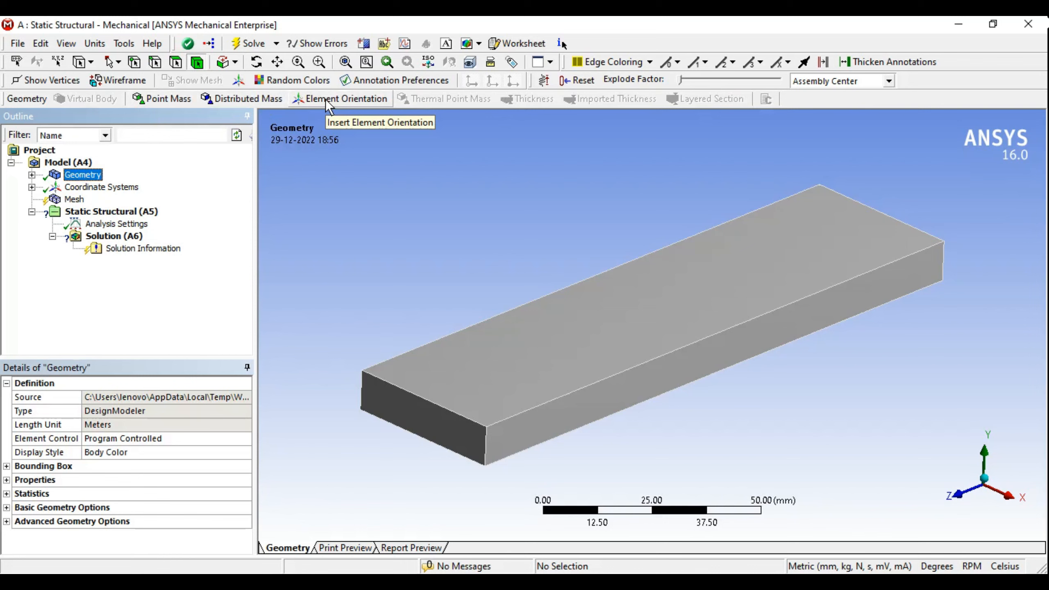
pyautogui.click(102, 191)
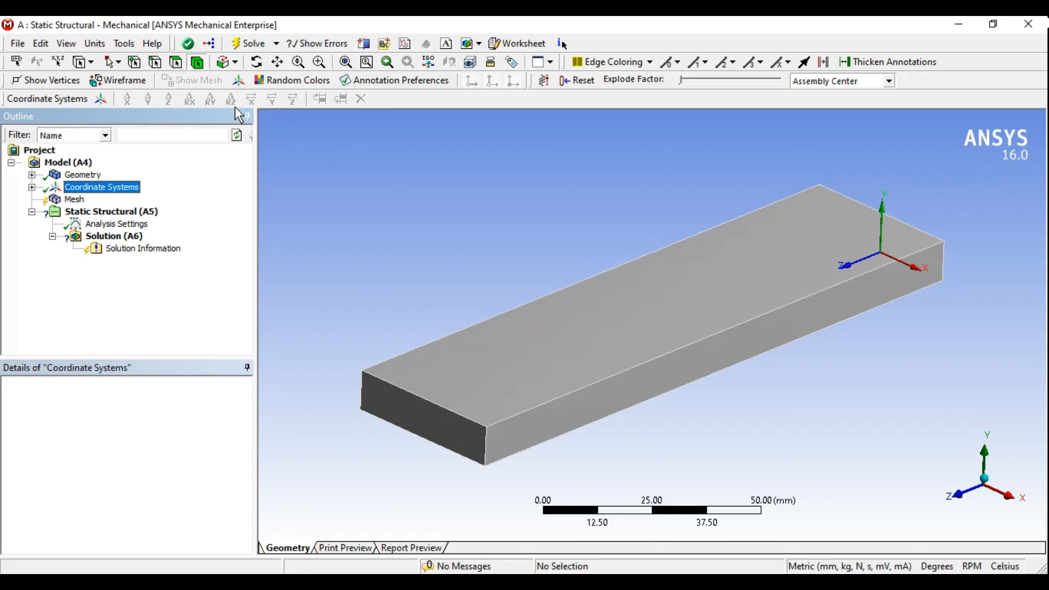
pyautogui.click(74, 199)
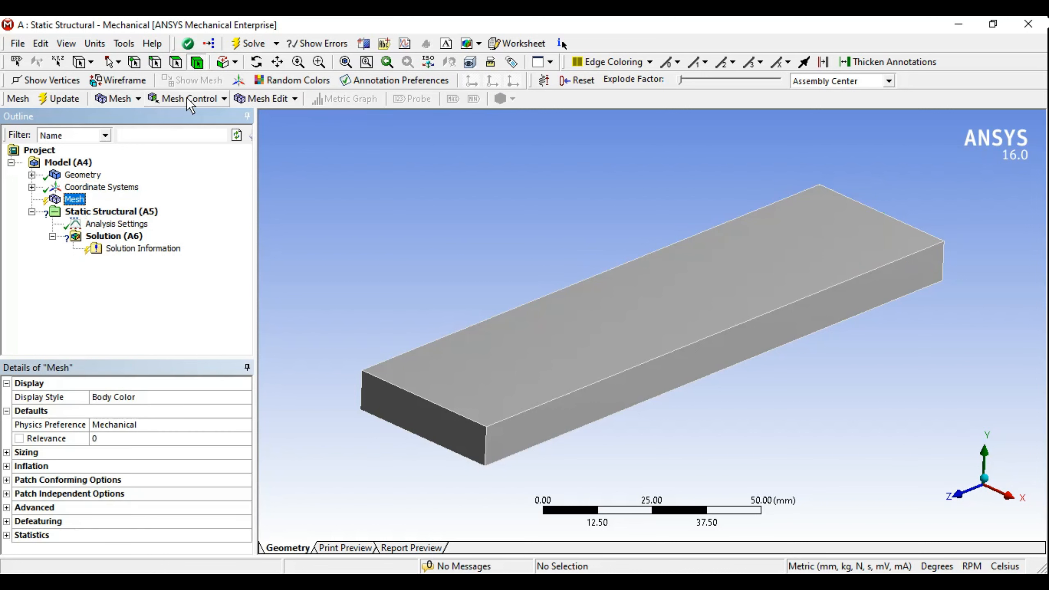
pyautogui.click(138, 98)
pyautogui.click(213, 99)
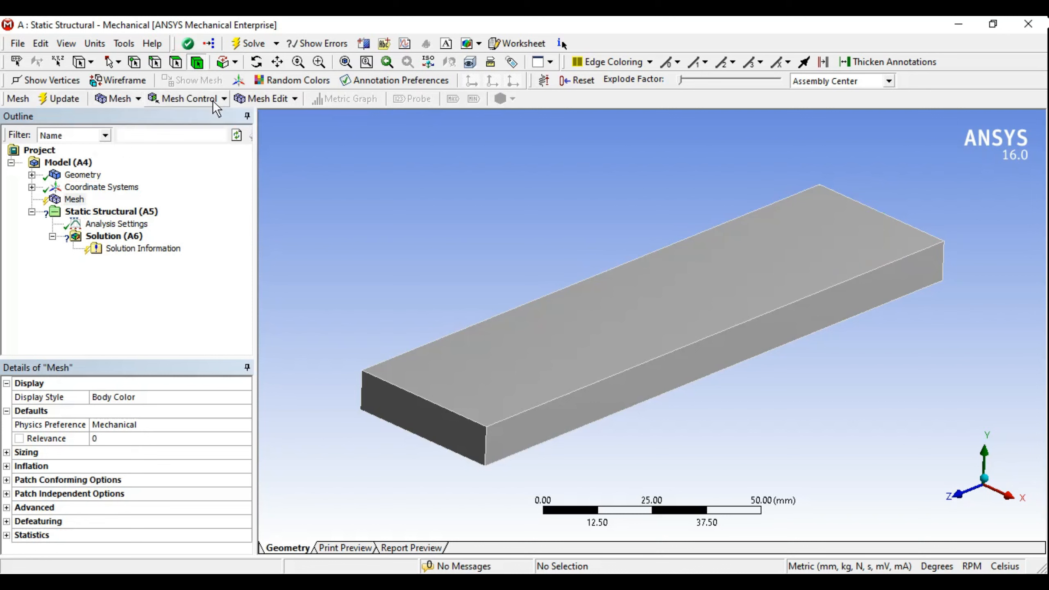
pyautogui.click(214, 99)
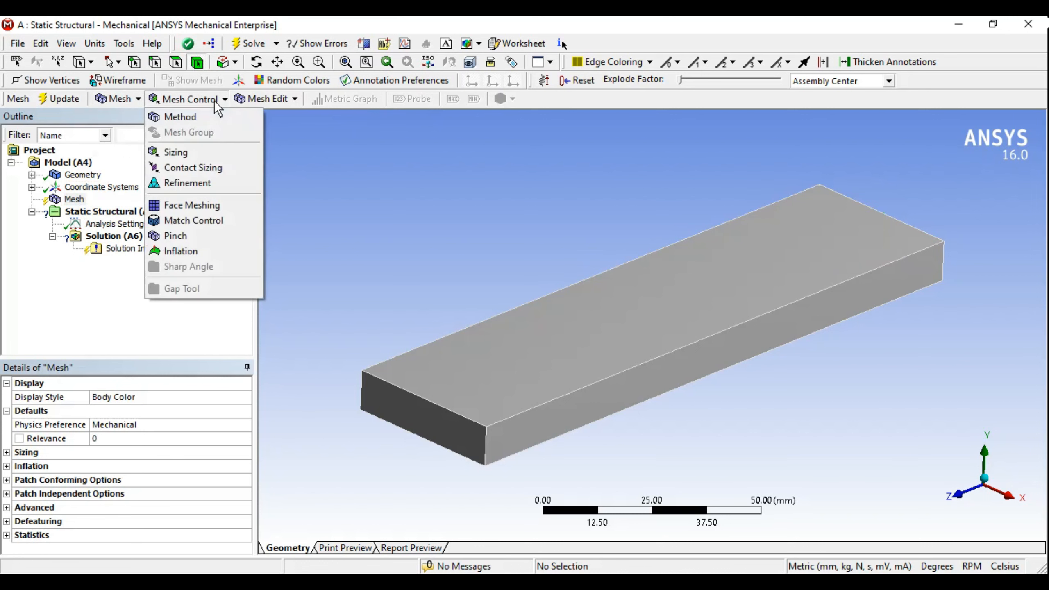
pyautogui.click(370, 189)
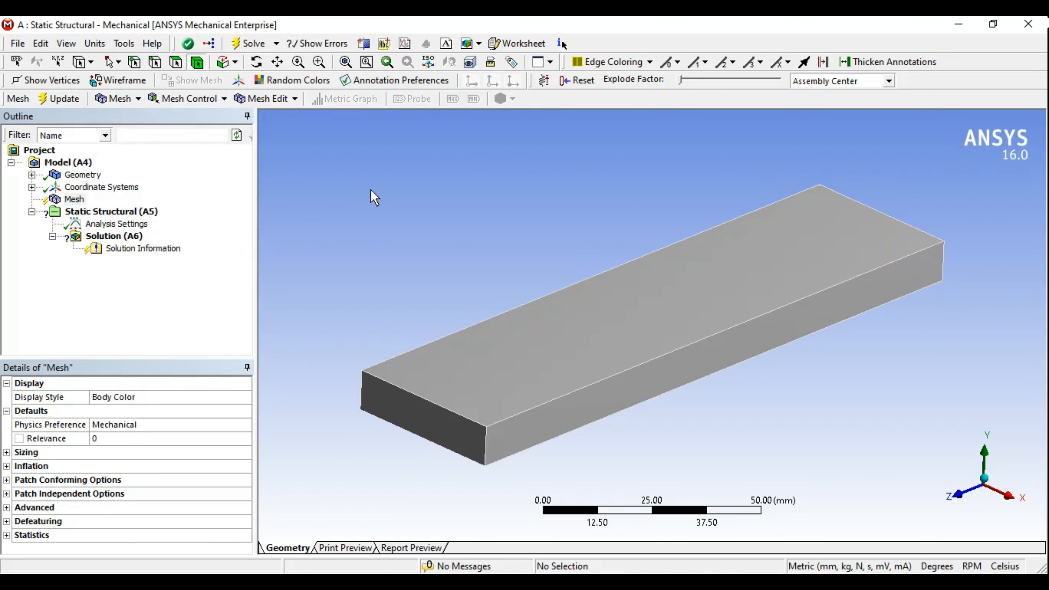
pyautogui.click(106, 213)
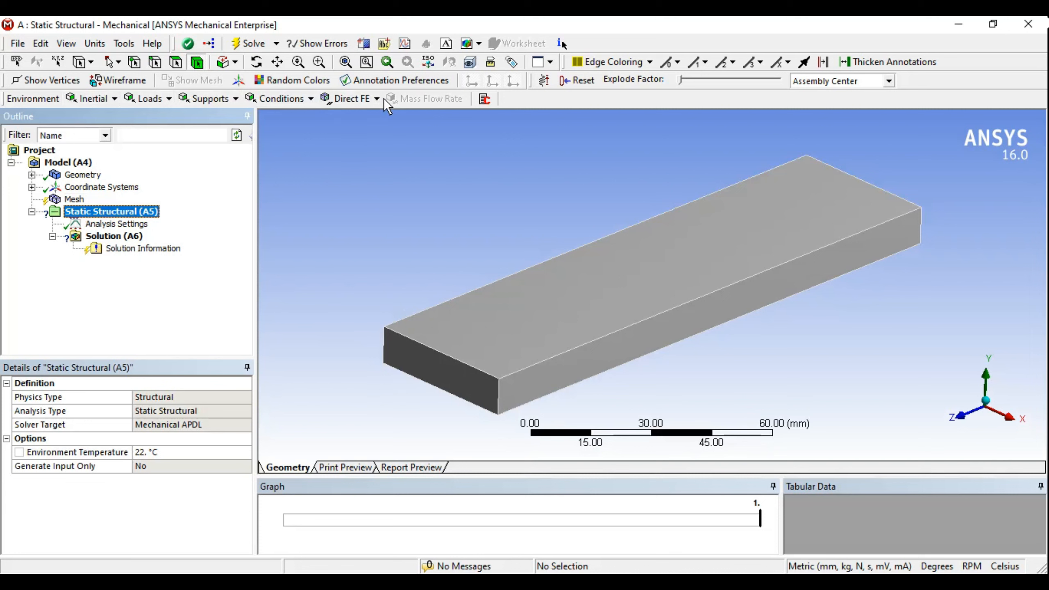
# Step: Browse the Loads and Supports lists, then show Solution (A6) details with Solve Required status
pyautogui.click(166, 98)
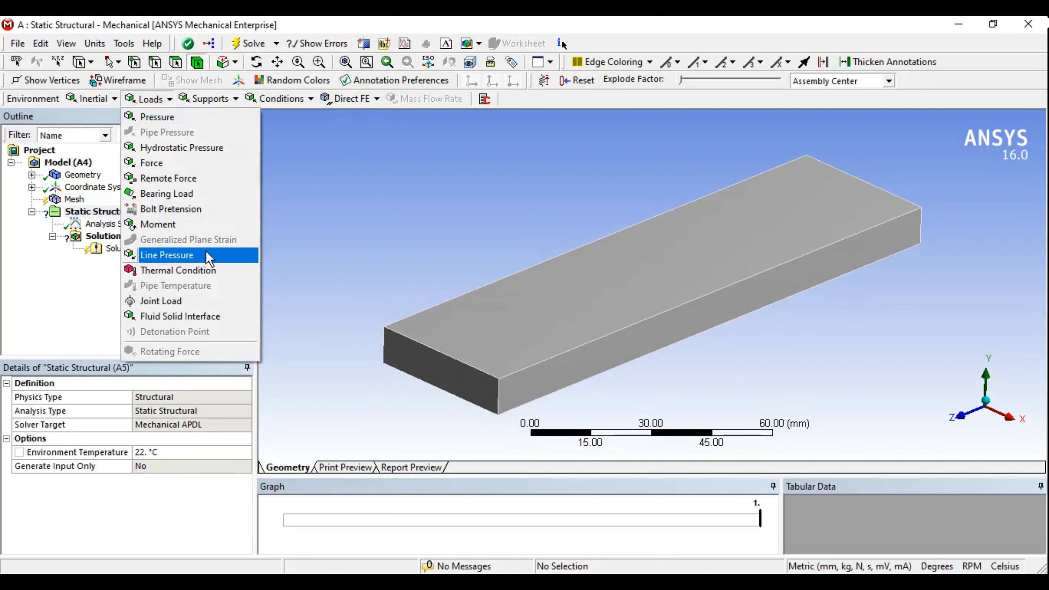
pyautogui.click(227, 104)
pyautogui.click(228, 104)
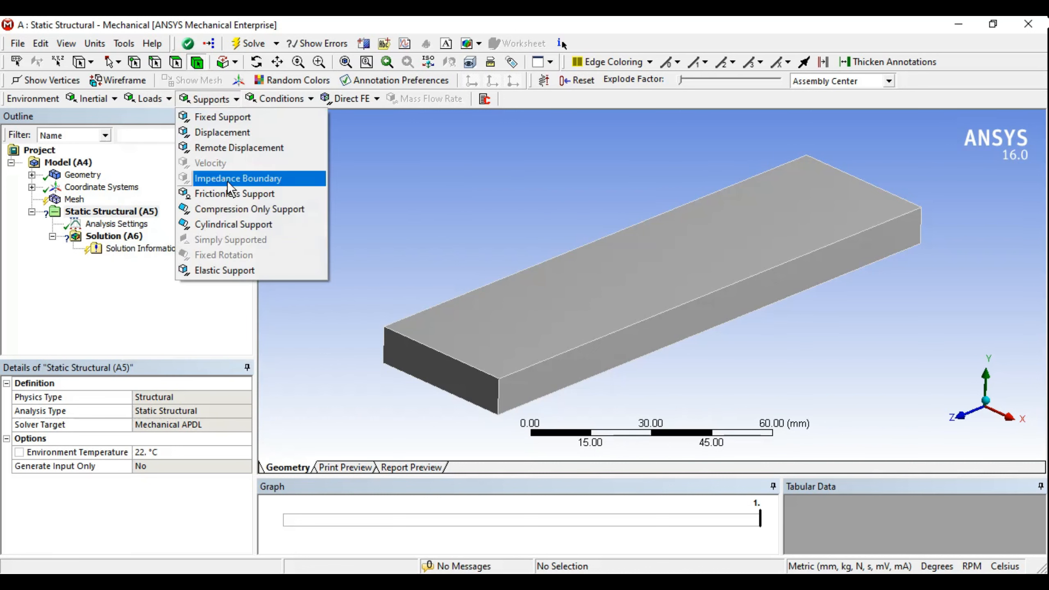
pyautogui.click(120, 276)
pyautogui.click(111, 239)
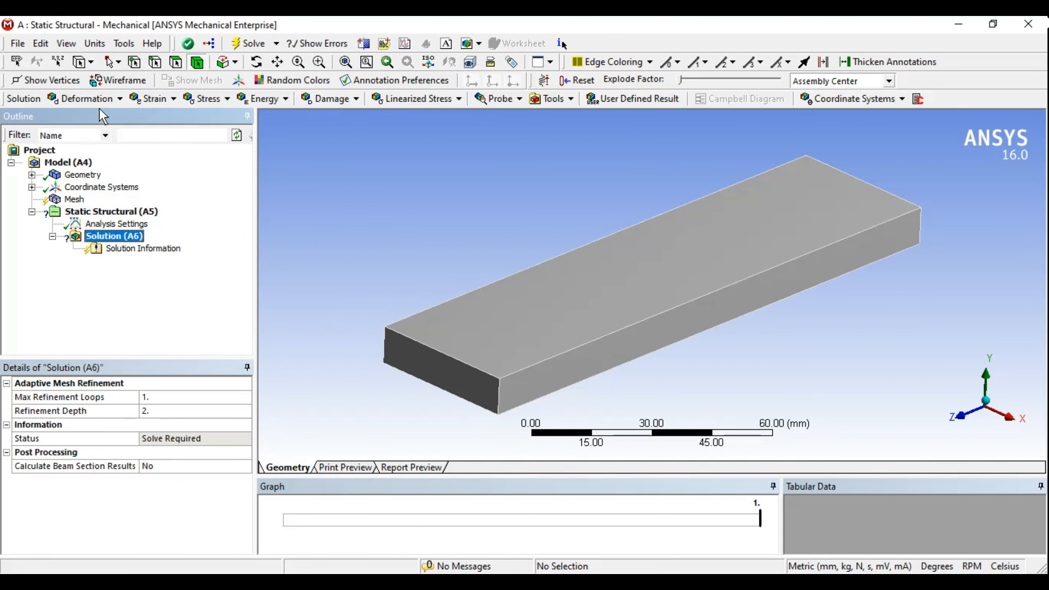
pyautogui.click(109, 100)
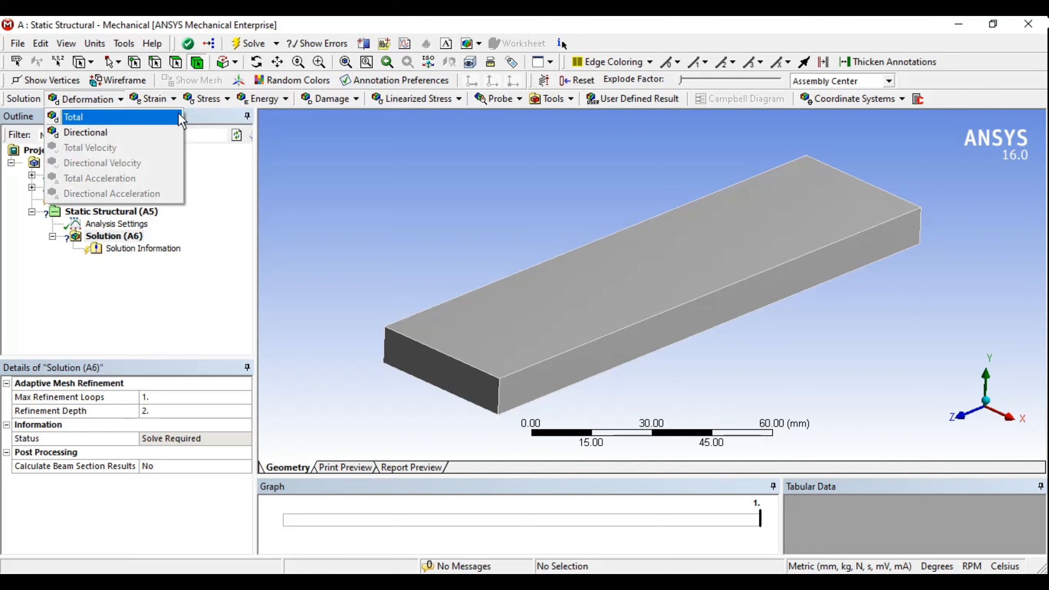
pyautogui.click(206, 99)
pyautogui.click(206, 99)
pyautogui.click(370, 172)
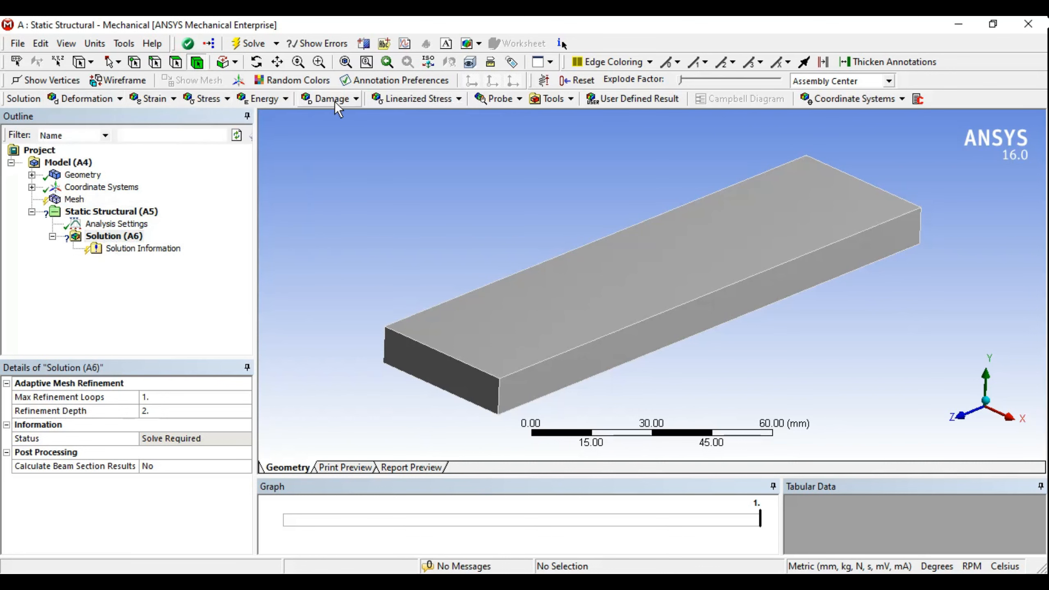
pyautogui.click(337, 101)
pyautogui.click(568, 112)
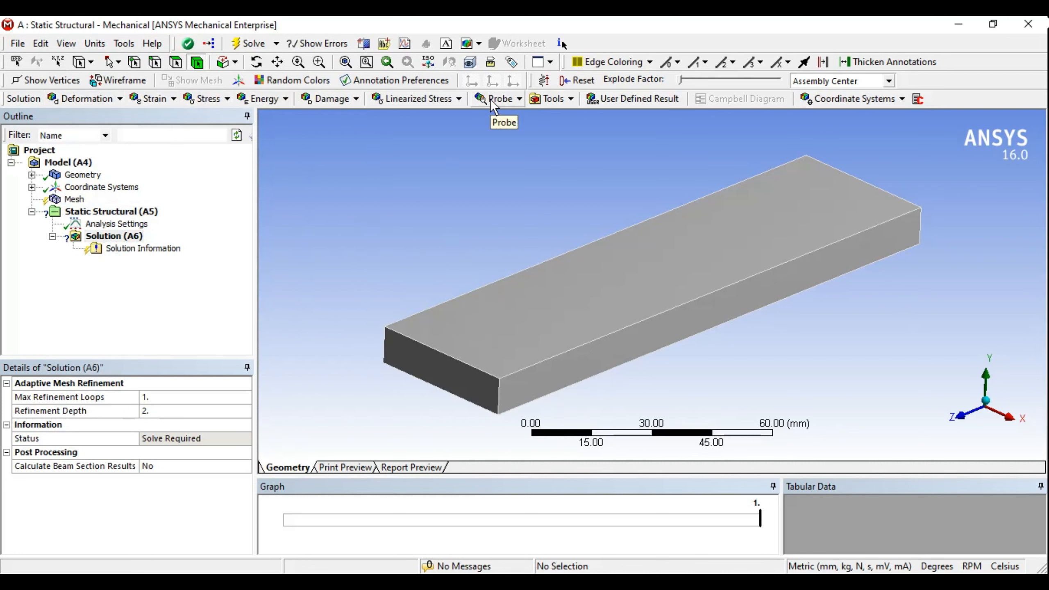
pyautogui.click(565, 98)
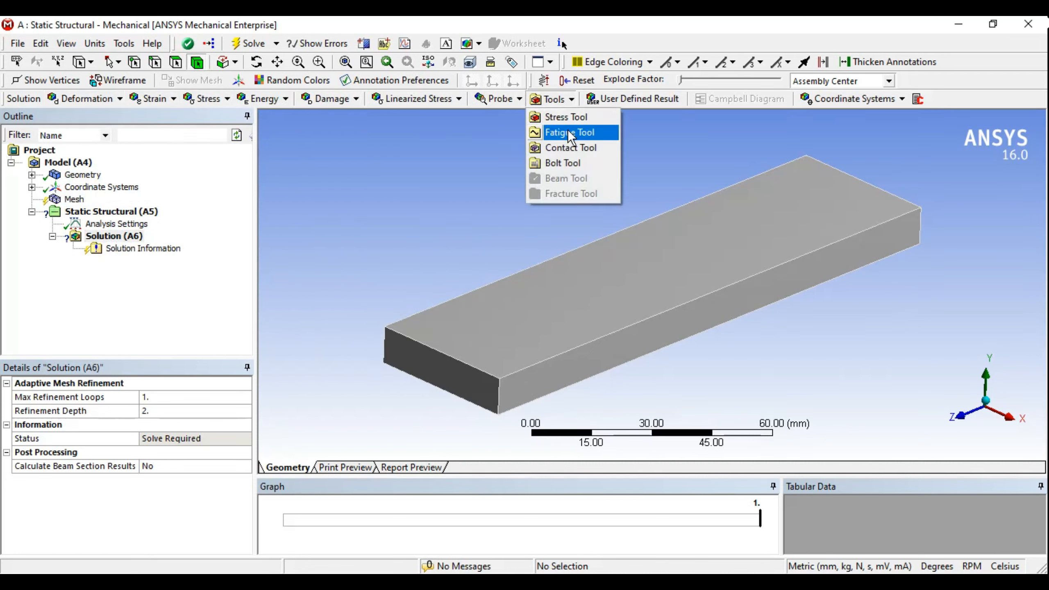
pyautogui.click(461, 226)
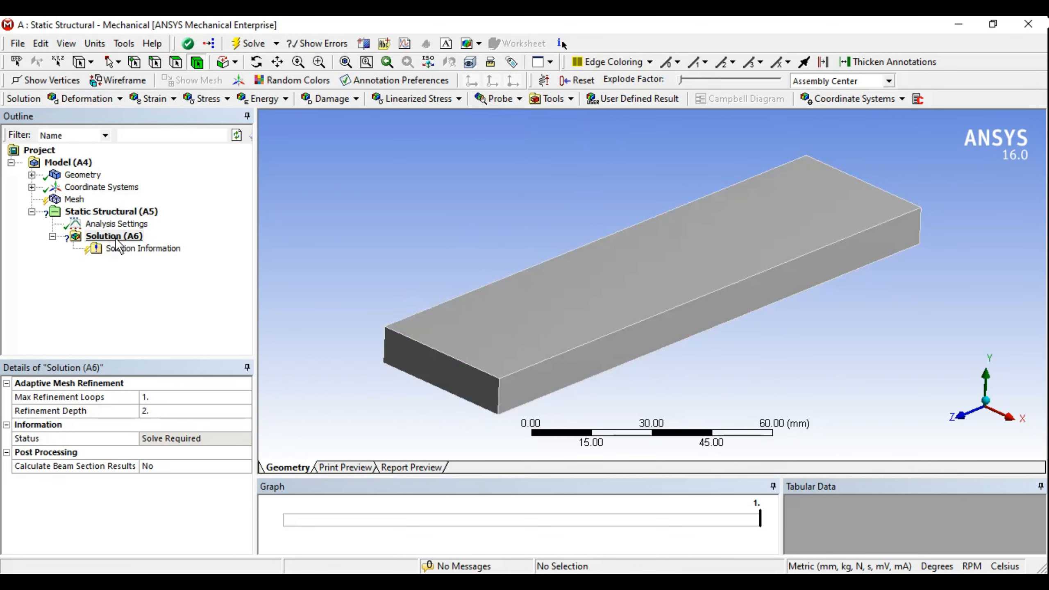
# Step: Show the Solid body's Structural Steel assignment and check the materials in Engineering Data
pyautogui.click(83, 175)
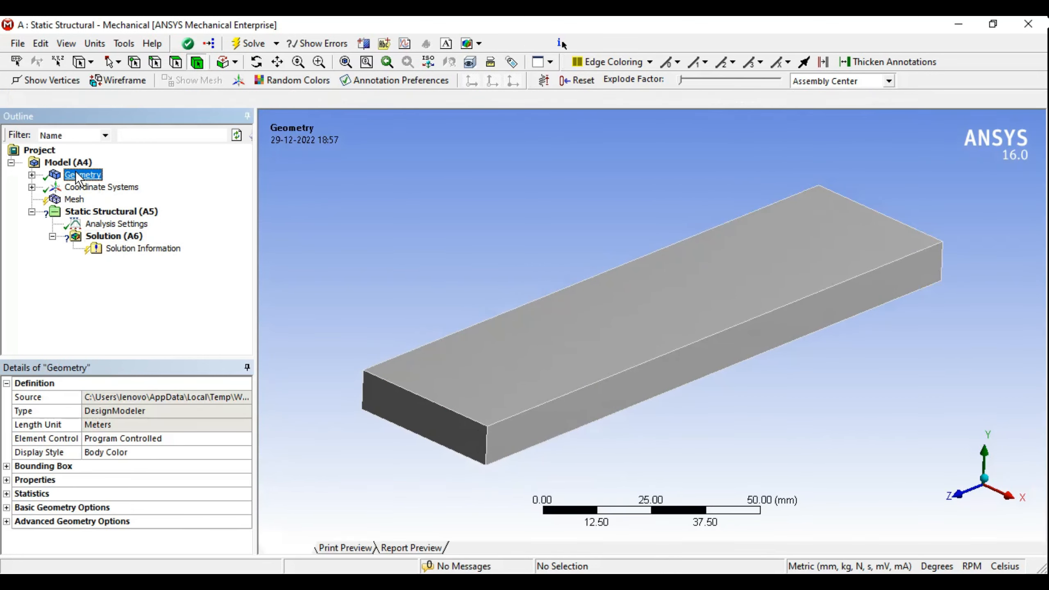
pyautogui.click(32, 175)
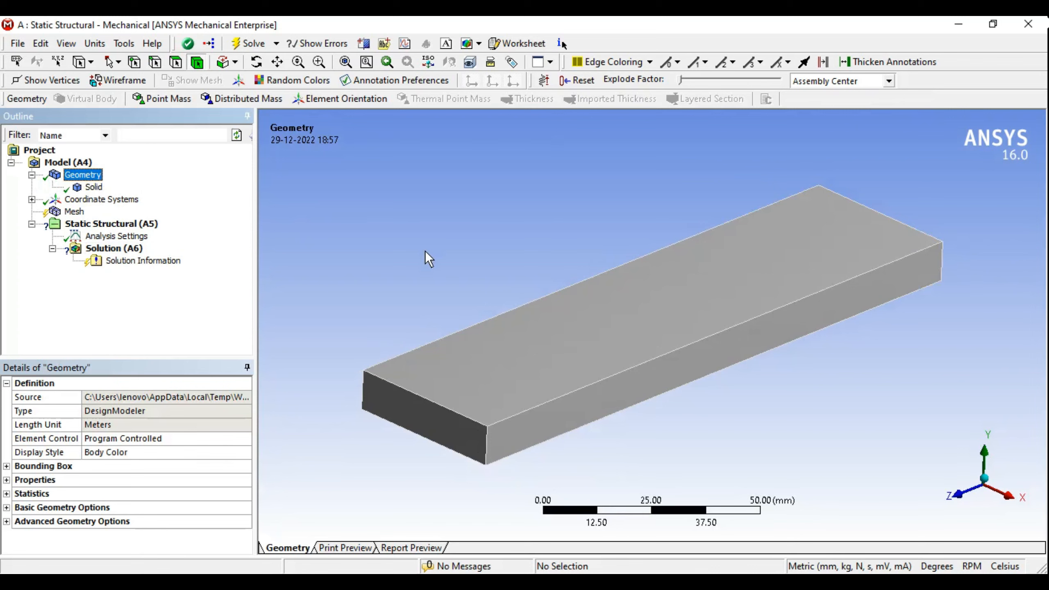
pyautogui.moveTo(425, 251)
pyautogui.mouseDown(button='middle')
pyautogui.moveTo(436, 237)
pyautogui.moveTo(426, 241)
pyautogui.mouseUp(button='middle')
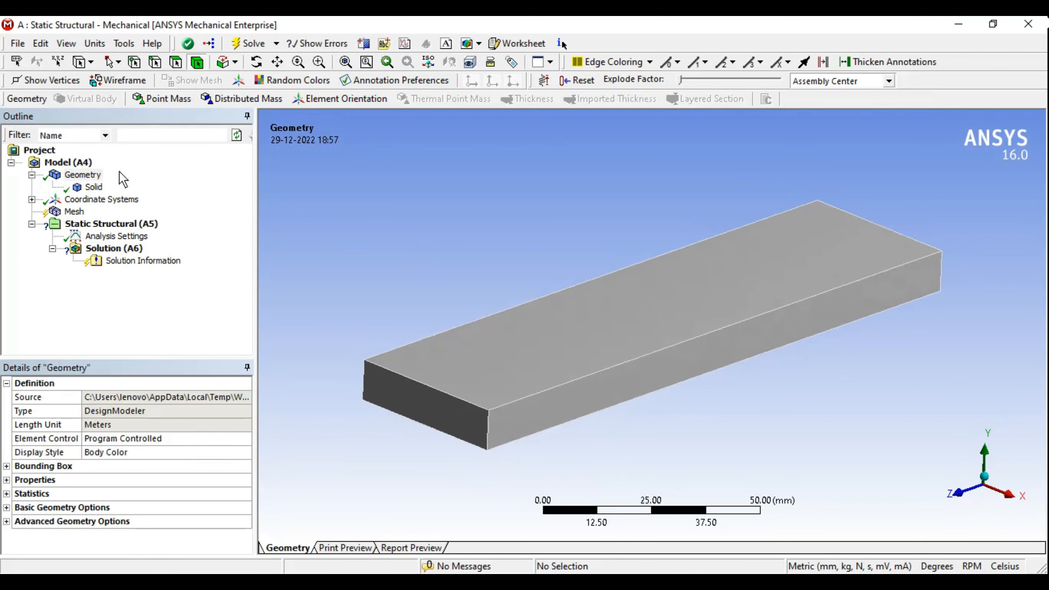
pyautogui.click(88, 187)
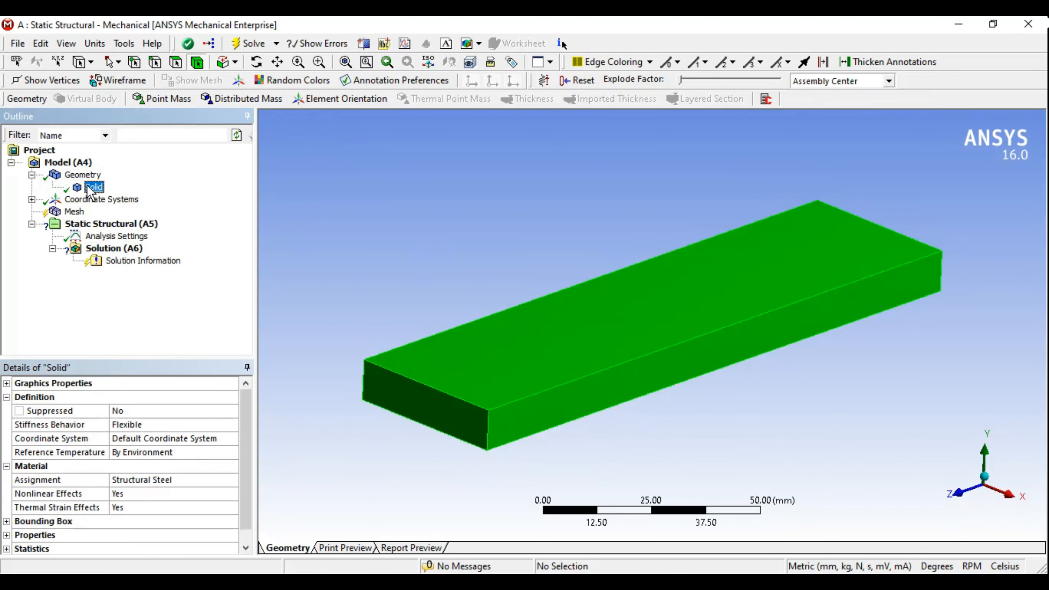
pyautogui.moveTo(200, 359); pyautogui.dragTo(197, 348)
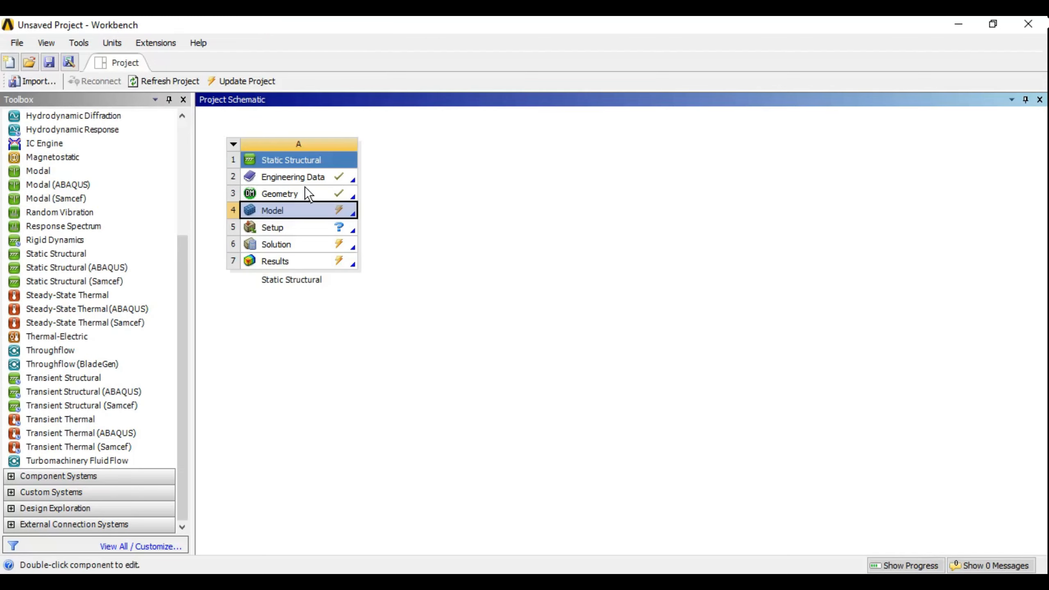
pyautogui.doubleClick(298, 175)
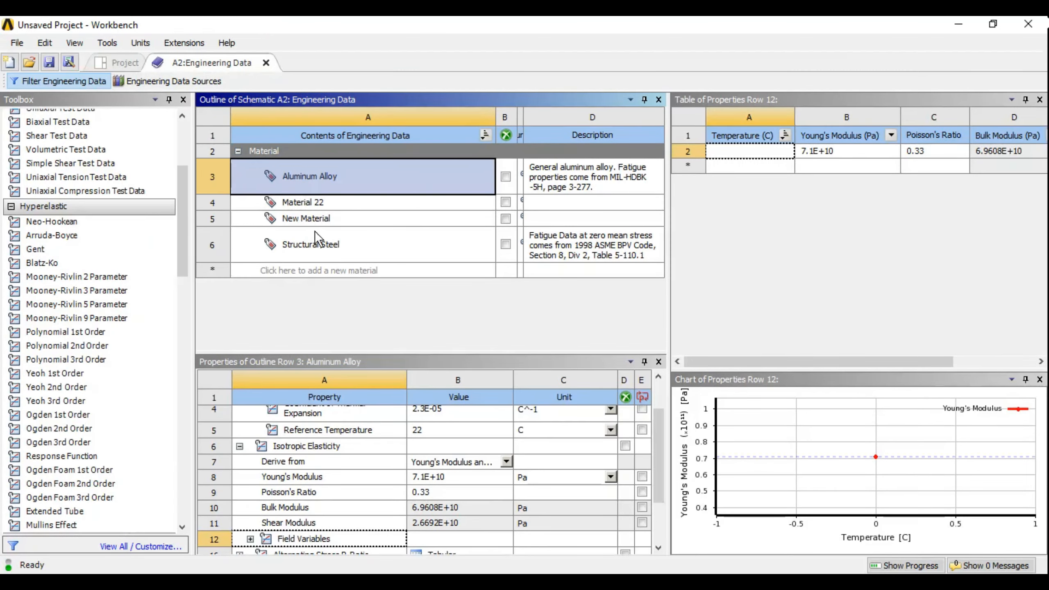
pyautogui.click(265, 63)
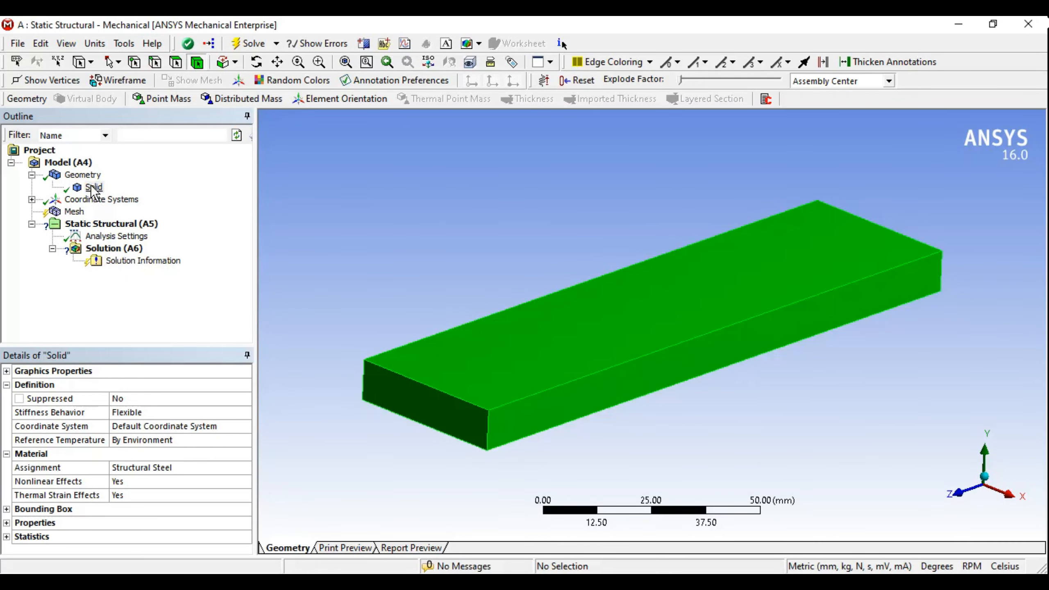
pyautogui.click(93, 187)
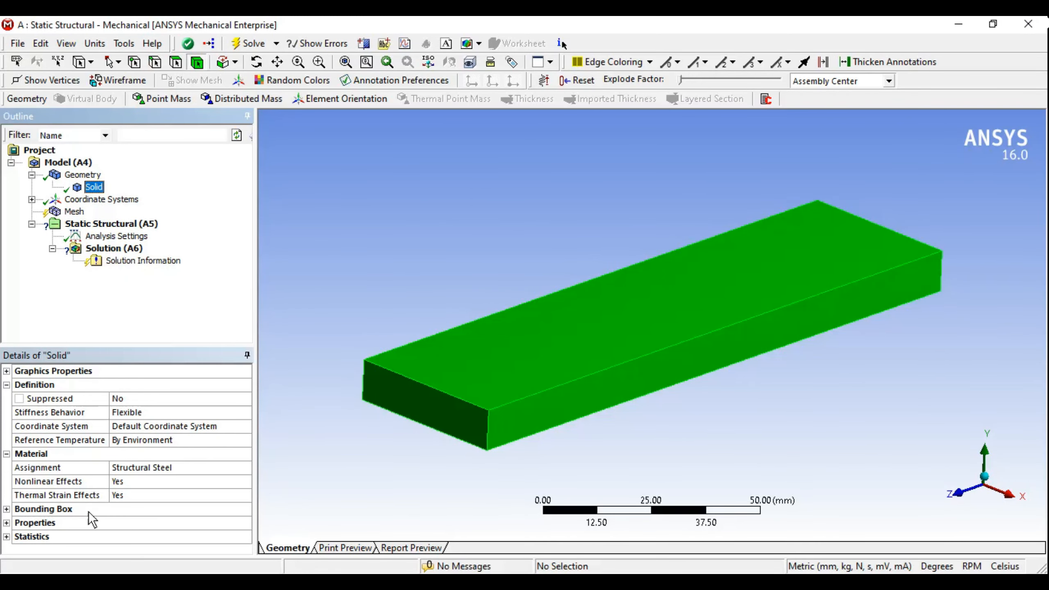
pyautogui.click(153, 467)
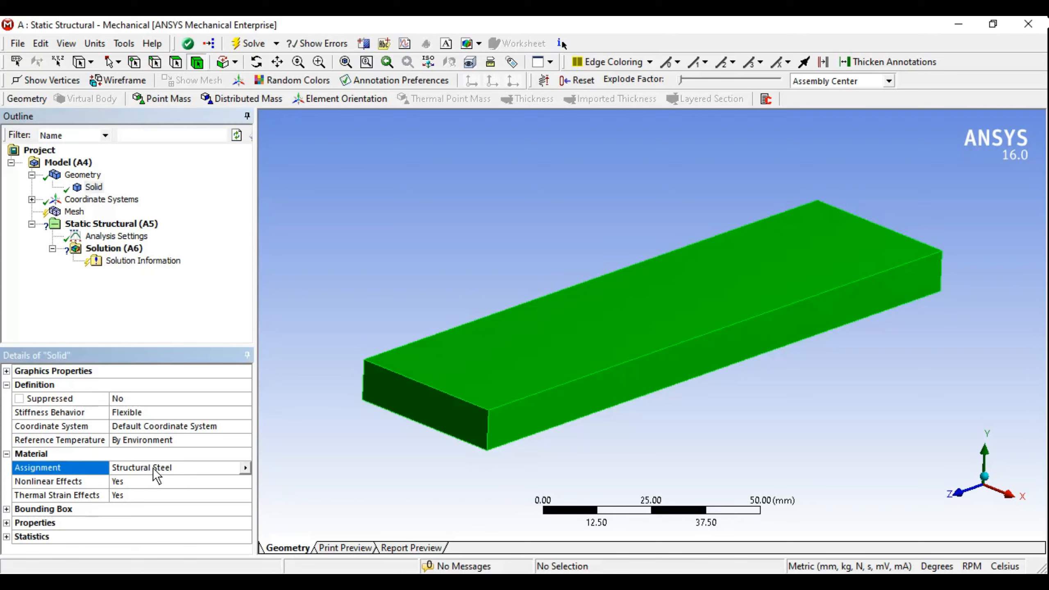
pyautogui.click(245, 468)
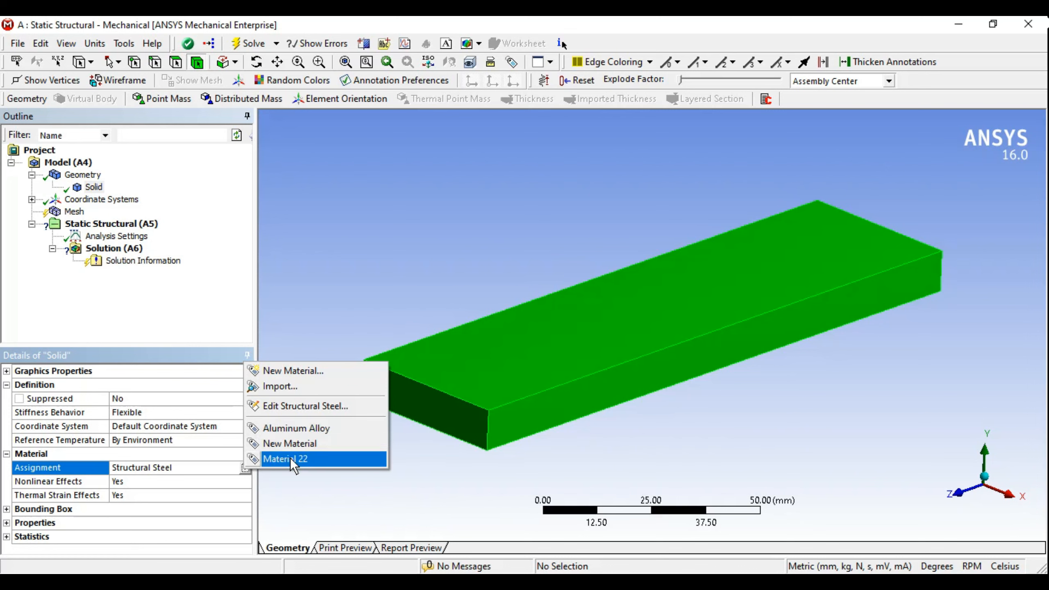
pyautogui.click(313, 493)
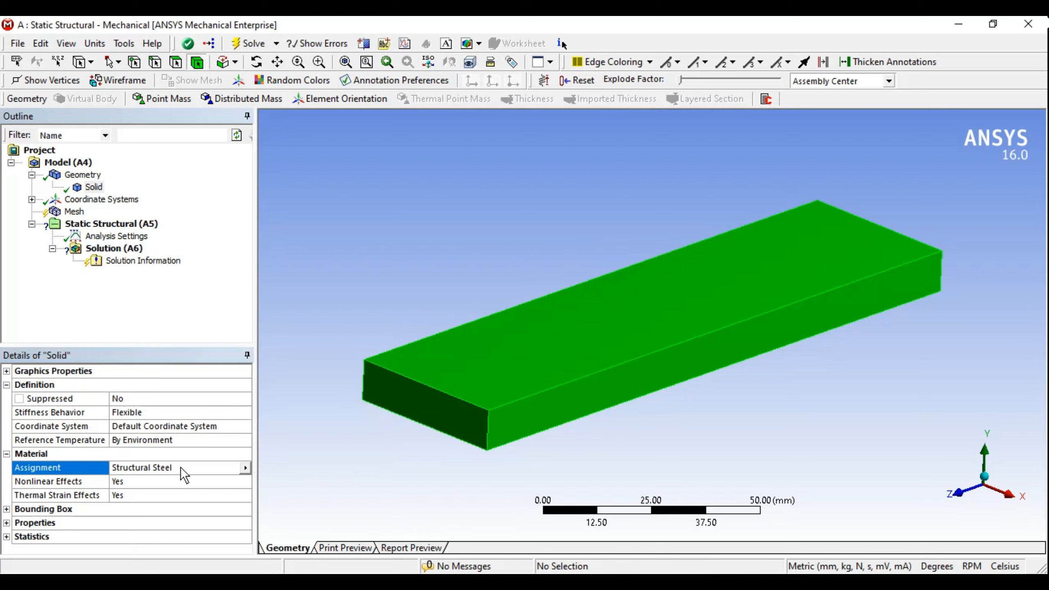
pyautogui.click(245, 467)
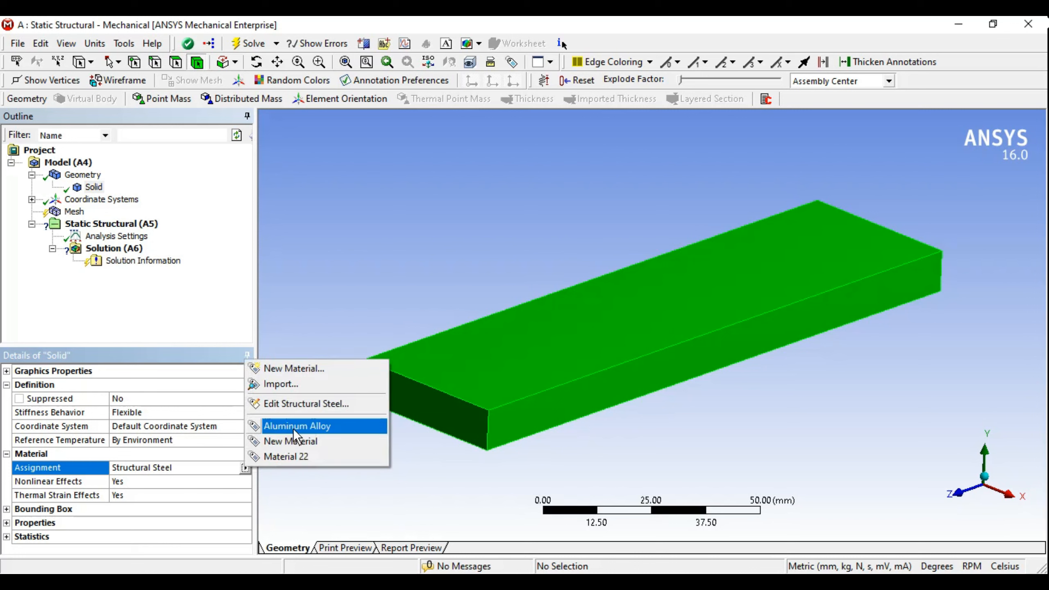
pyautogui.click(293, 427)
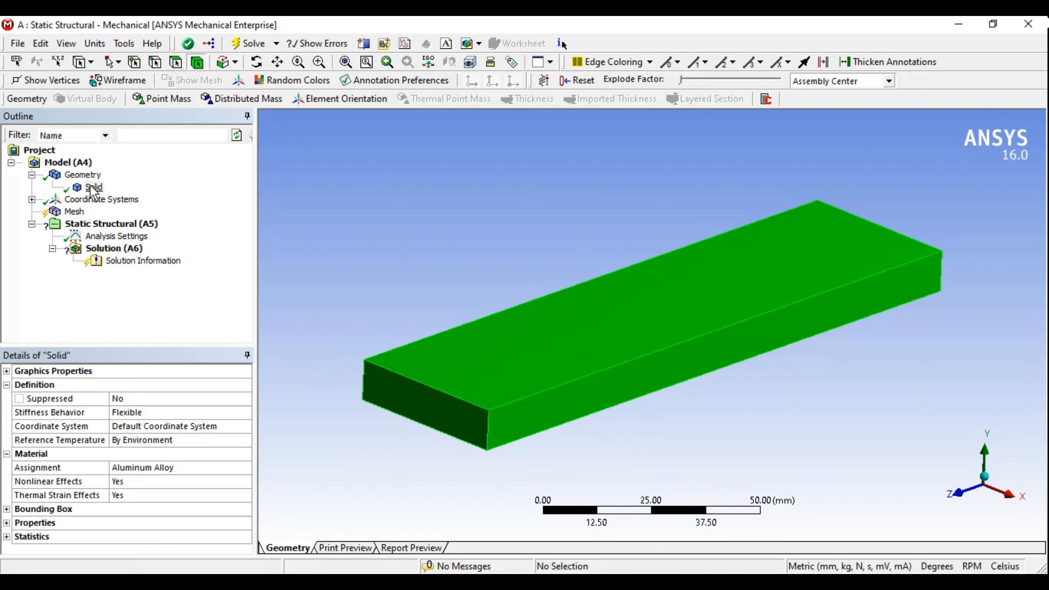
pyautogui.click(190, 480)
pyautogui.click(188, 469)
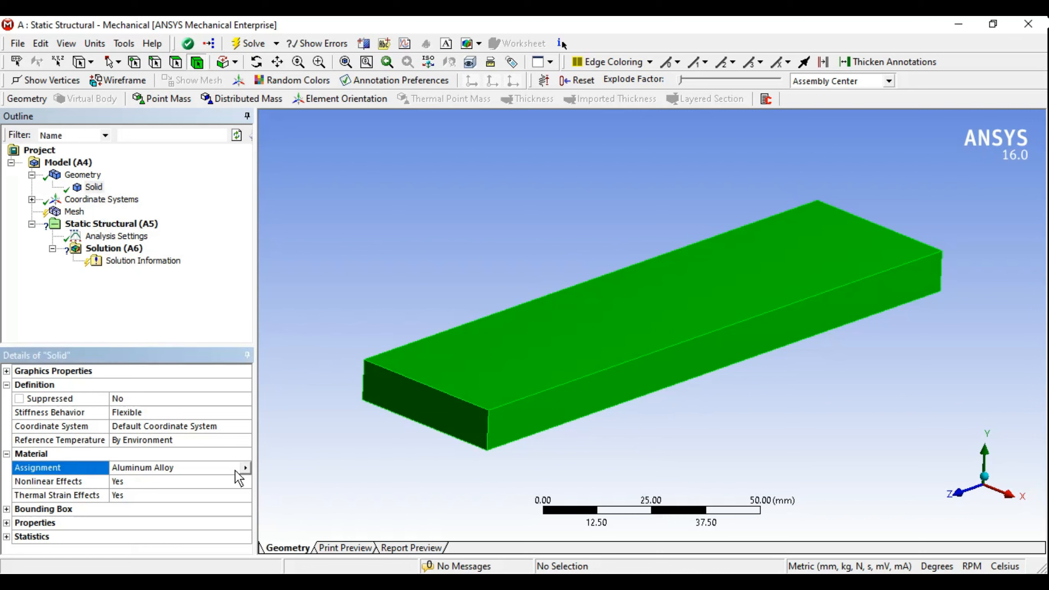
pyautogui.click(245, 468)
pyautogui.click(285, 430)
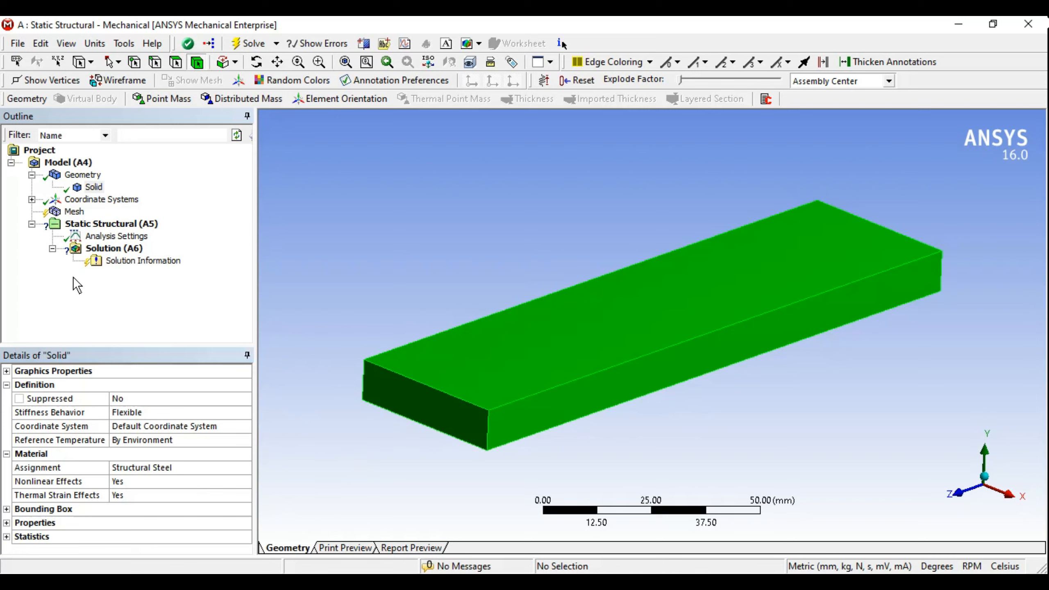
pyautogui.click(32, 175)
# Step: Orbit the block from Coordinate Systems, then show the Mesh details with relevance 0
pyautogui.click(78, 188)
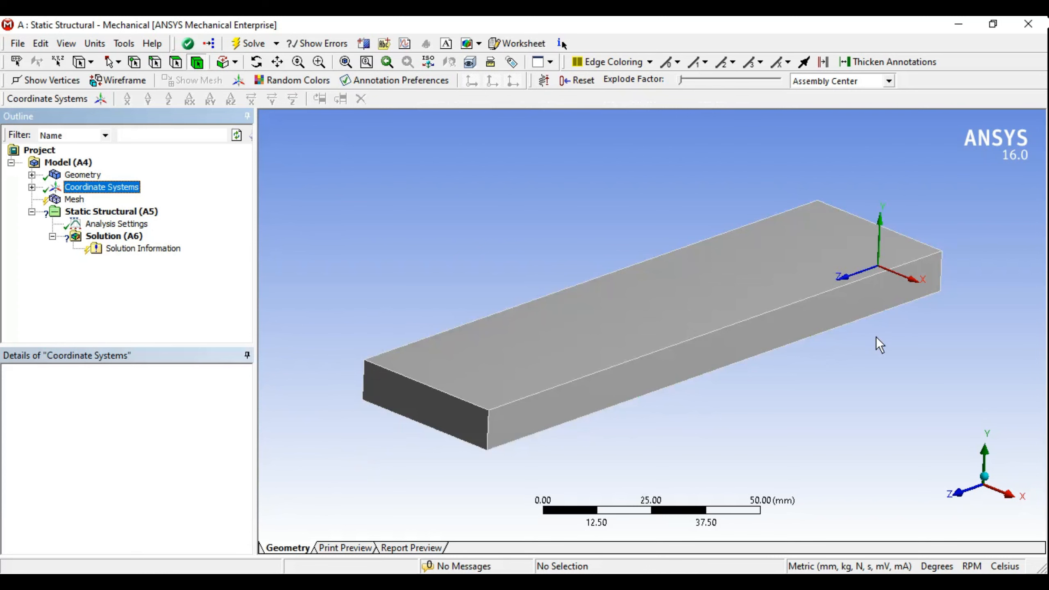
pyautogui.moveTo(878, 344); pyautogui.dragTo(569, 240, button='middle')
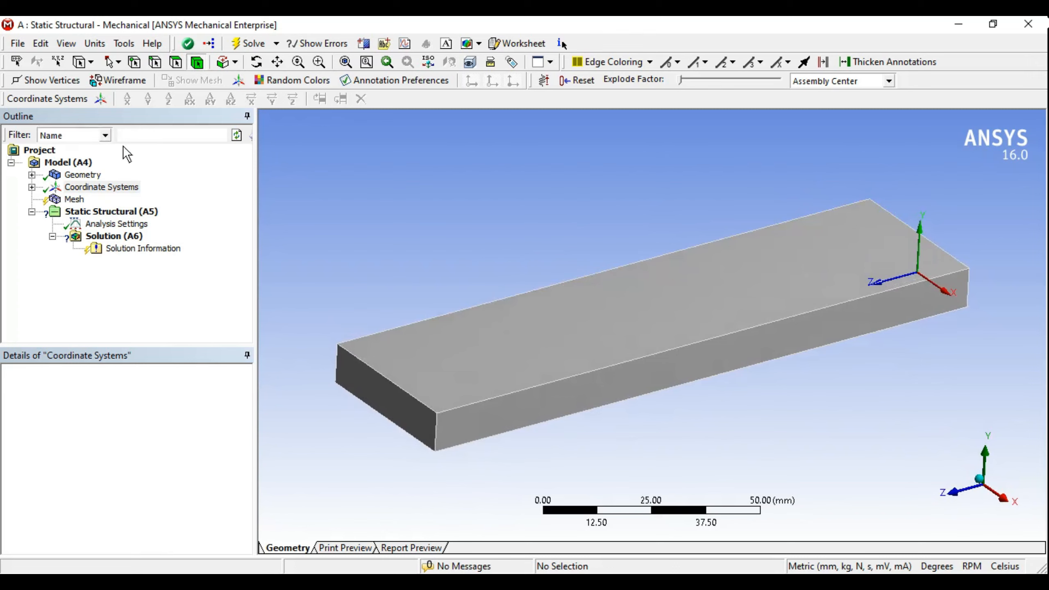
pyautogui.moveTo(657, 368); pyautogui.dragTo(723, 304, button='middle')
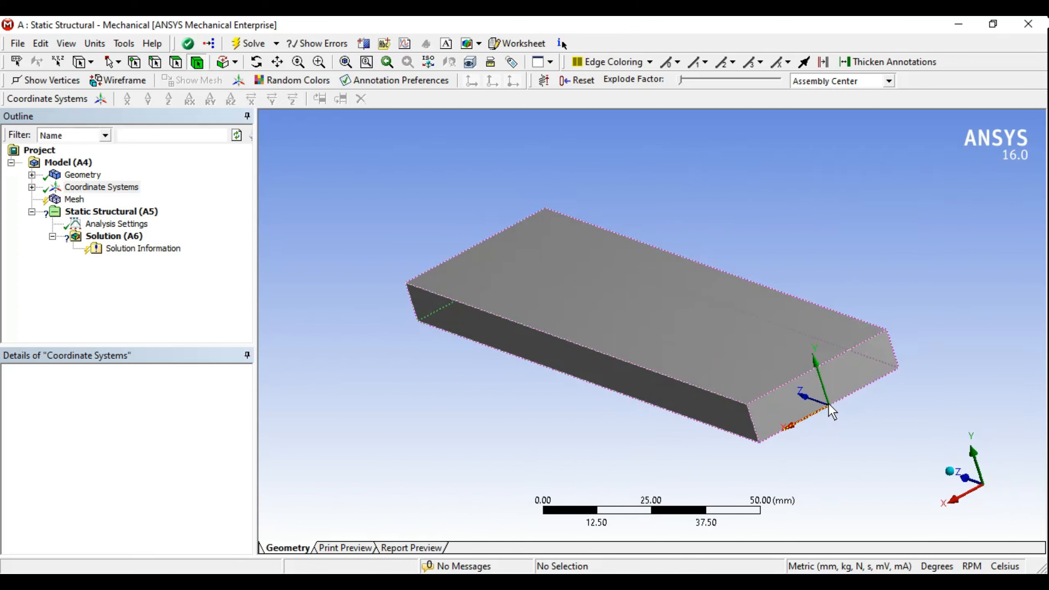
pyautogui.moveTo(548, 374); pyautogui.dragTo(791, 370, button='middle')
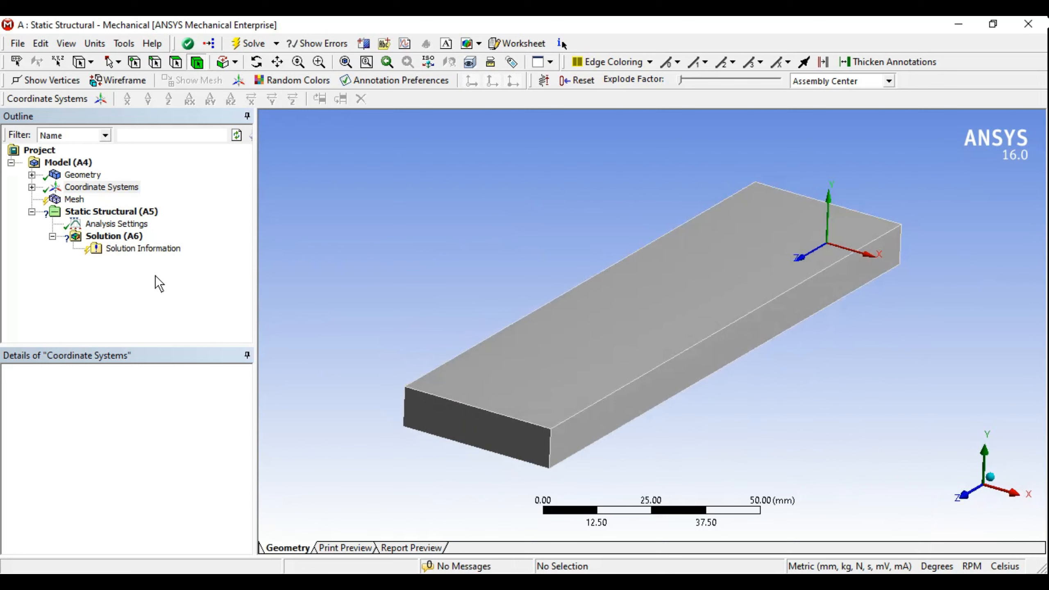
pyautogui.click(81, 202)
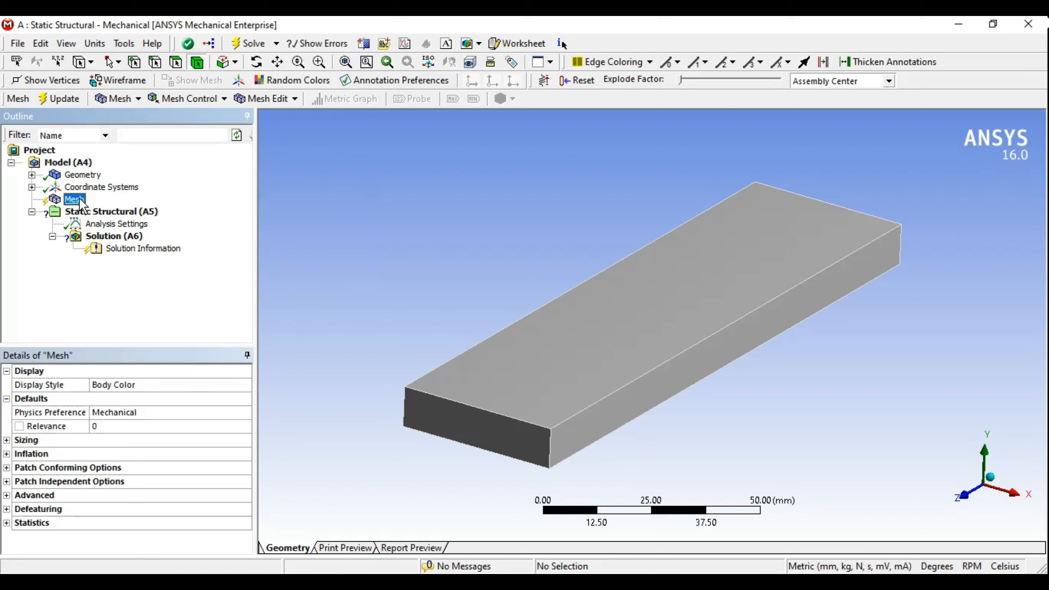
pyautogui.click(135, 98)
pyautogui.click(207, 99)
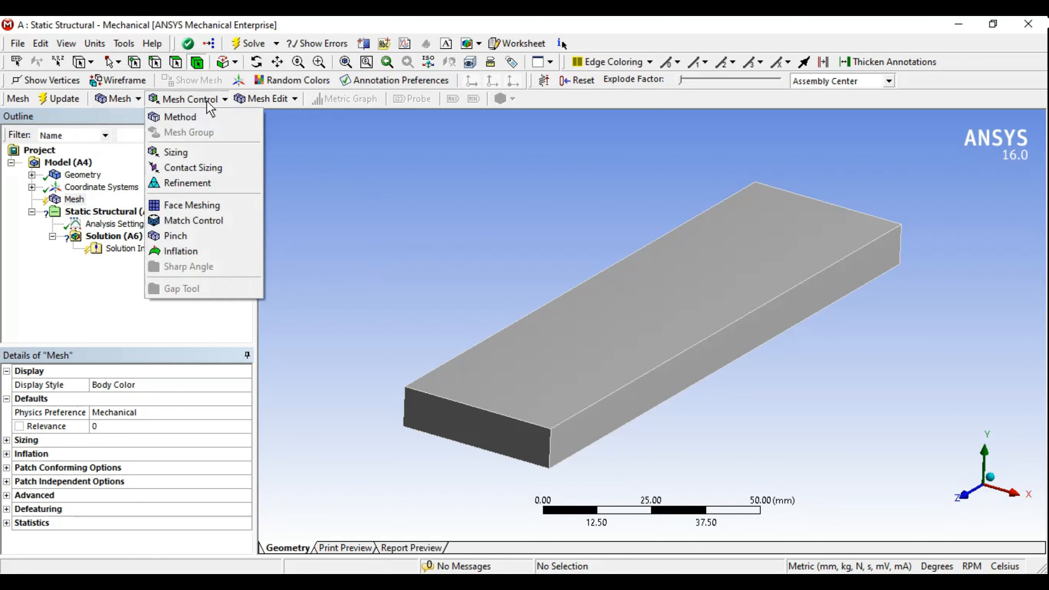
pyautogui.click(371, 204)
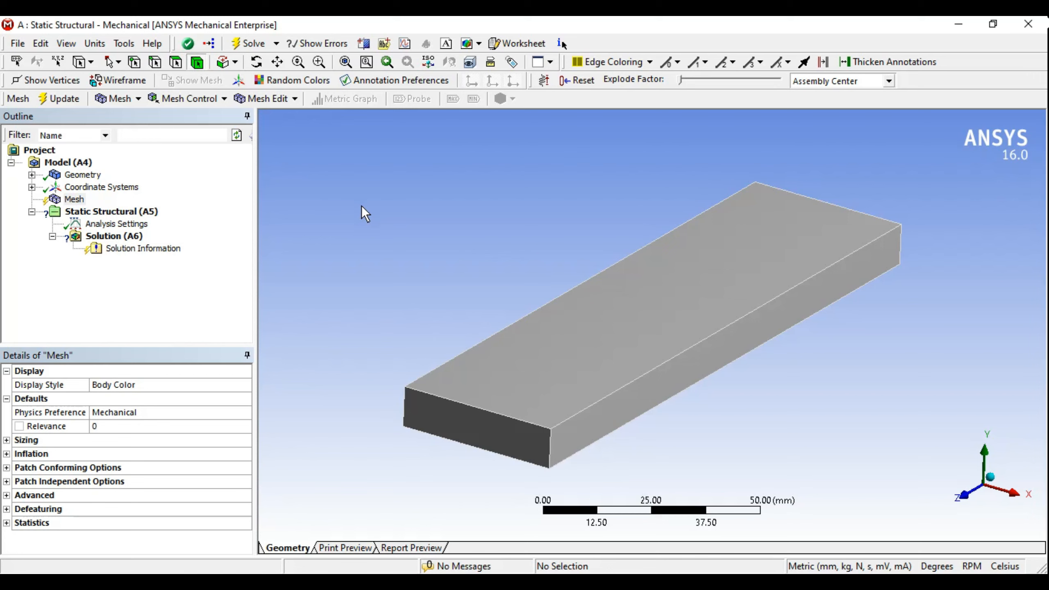
pyautogui.moveTo(639, 368); pyautogui.dragTo(616, 359, button='middle')
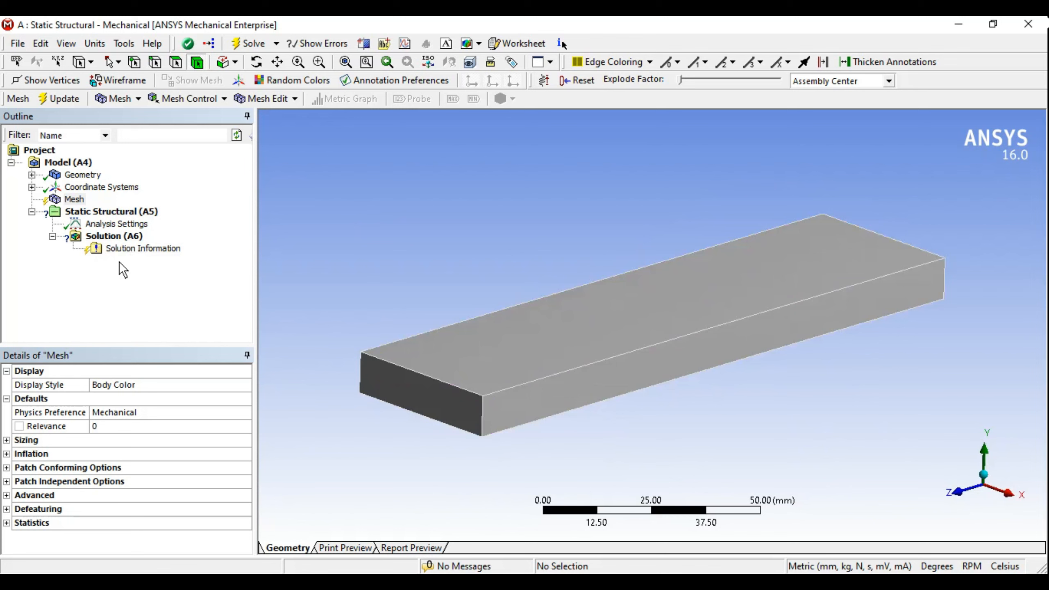
pyautogui.moveTo(450, 253); pyautogui.dragTo(485, 272, button='middle')
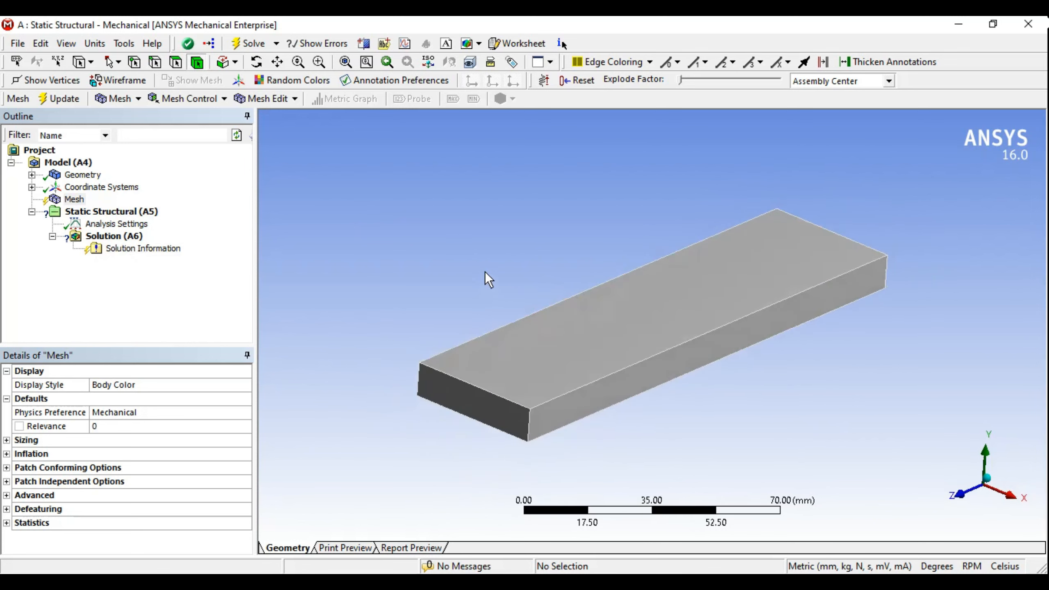
# Step: Update the mesh and rotate the meshed bar to inspect its hexahedral elements
pyautogui.click(60, 102)
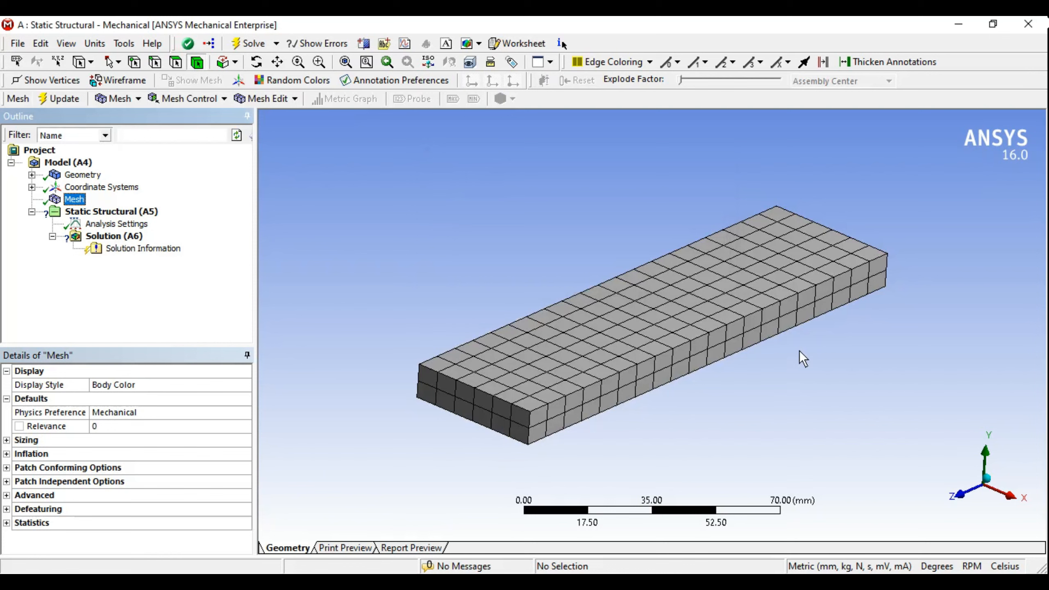
pyautogui.keyDown('ctrl'); pyautogui.moveTo(661, 292); pyautogui.dragTo(718, 293, button='middle'); pyautogui.keyUp('ctrl')
pyautogui.scroll(3, 668, 296)
pyautogui.moveTo(719, 294); pyautogui.dragTo(626, 355, button='middle')
pyautogui.scroll(-1, 695, 287)
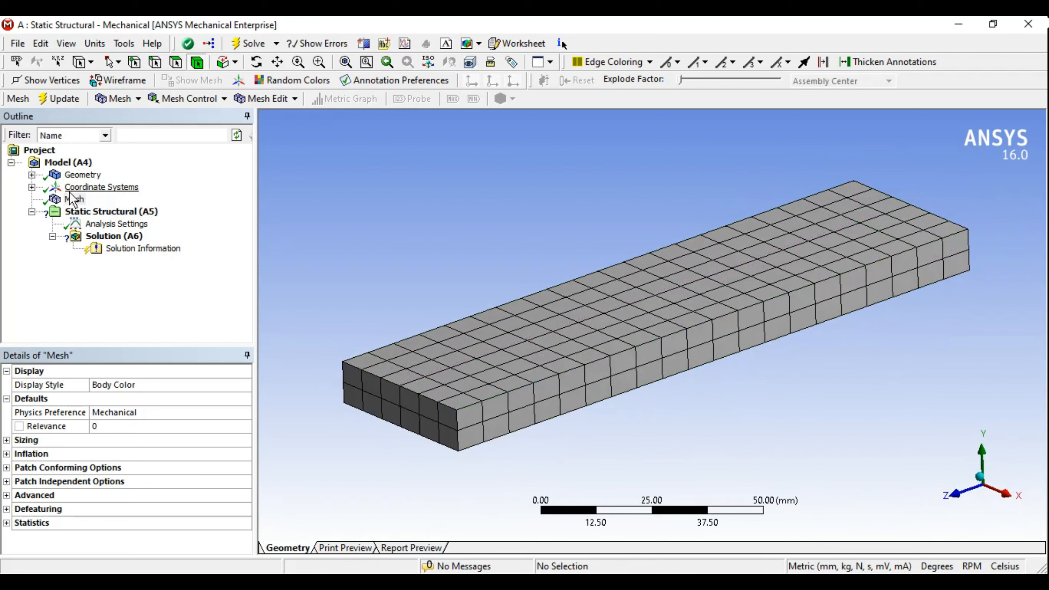
pyautogui.moveTo(450, 413)
pyautogui.mouseDown(button='middle')
pyautogui.moveTo(595, 328)
pyautogui.moveTo(455, 401)
pyautogui.mouseUp(button='middle')
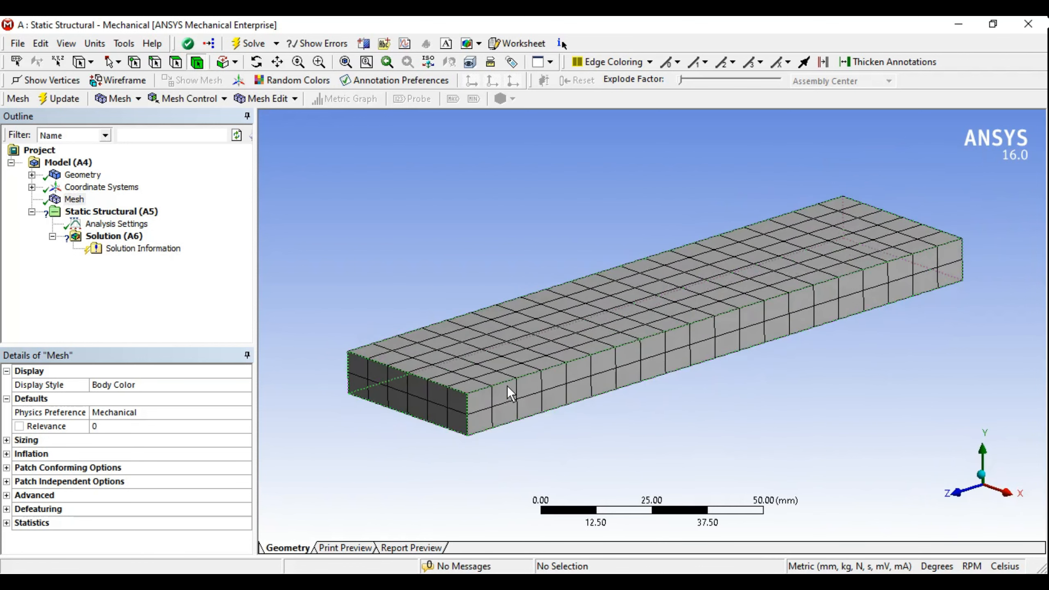
# Step: Check the mesh statistics showing 1533 nodes and 240 elements
pyautogui.click(75, 200)
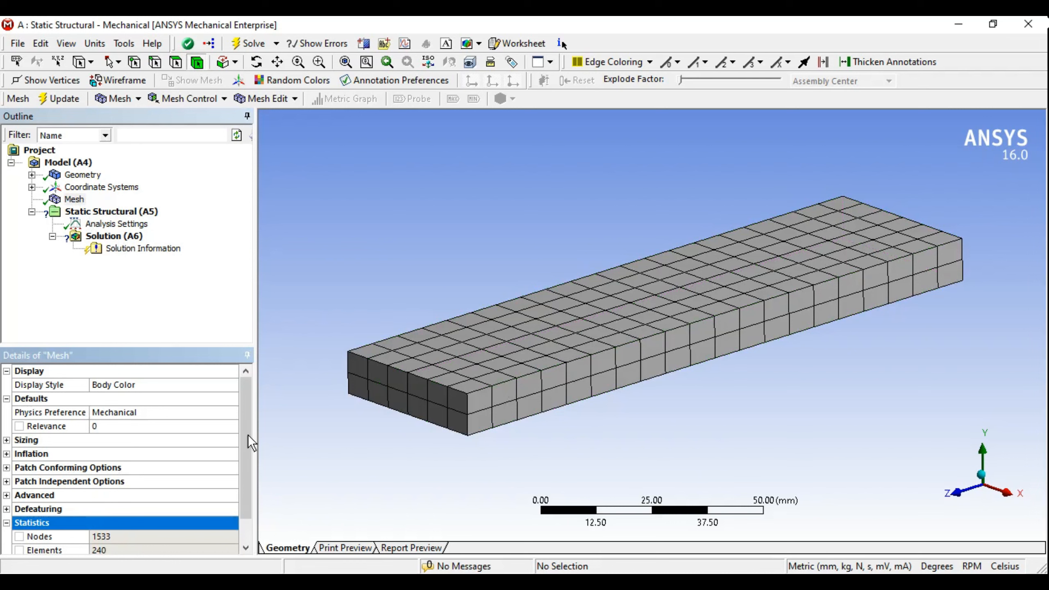
pyautogui.moveTo(247, 435); pyautogui.dragTo(248, 512)
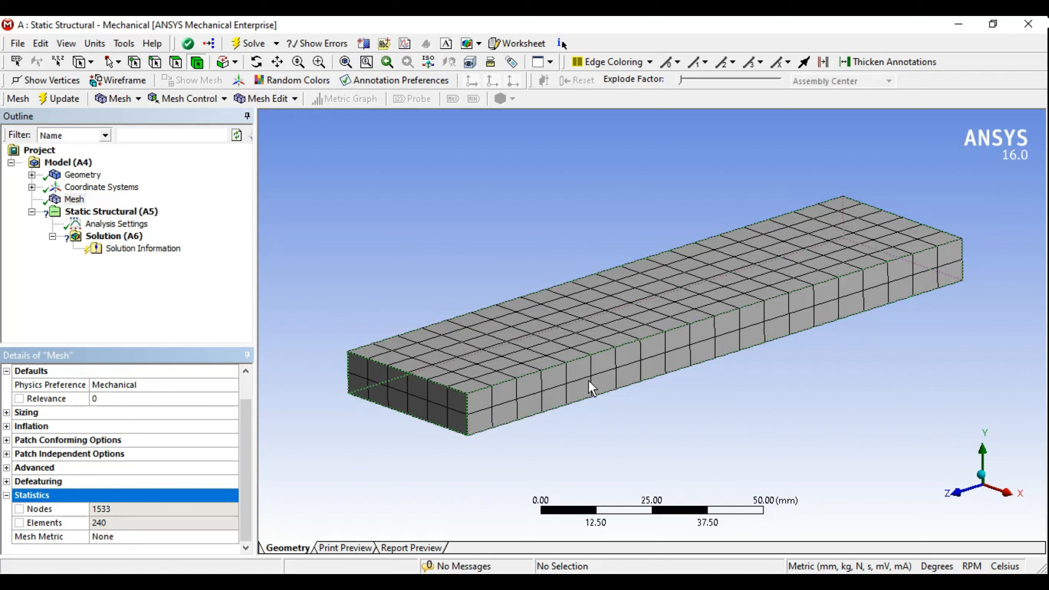
pyautogui.scroll(4, 649, 384)
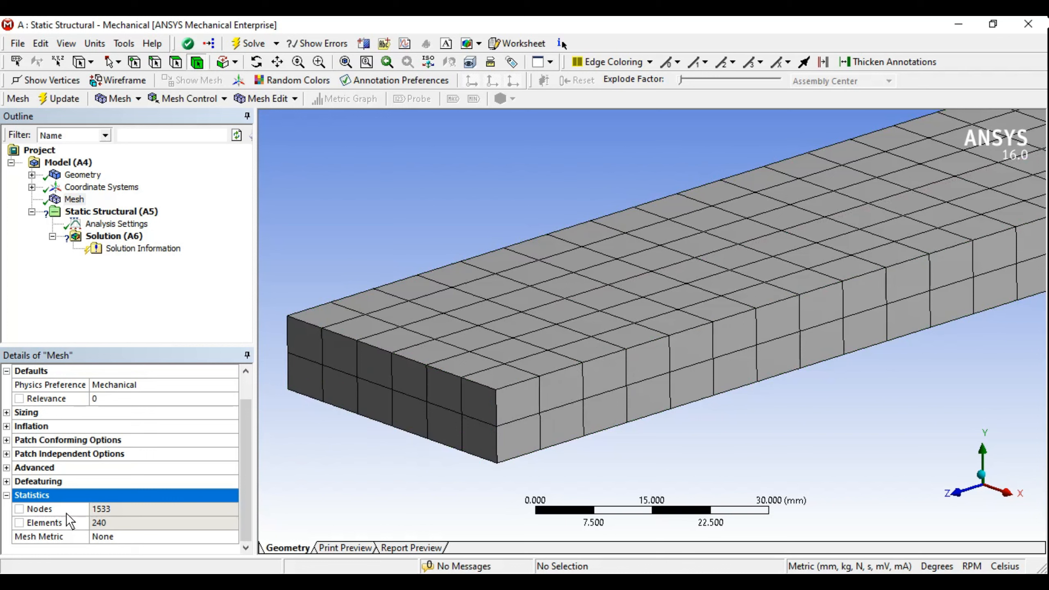
pyautogui.click(111, 523)
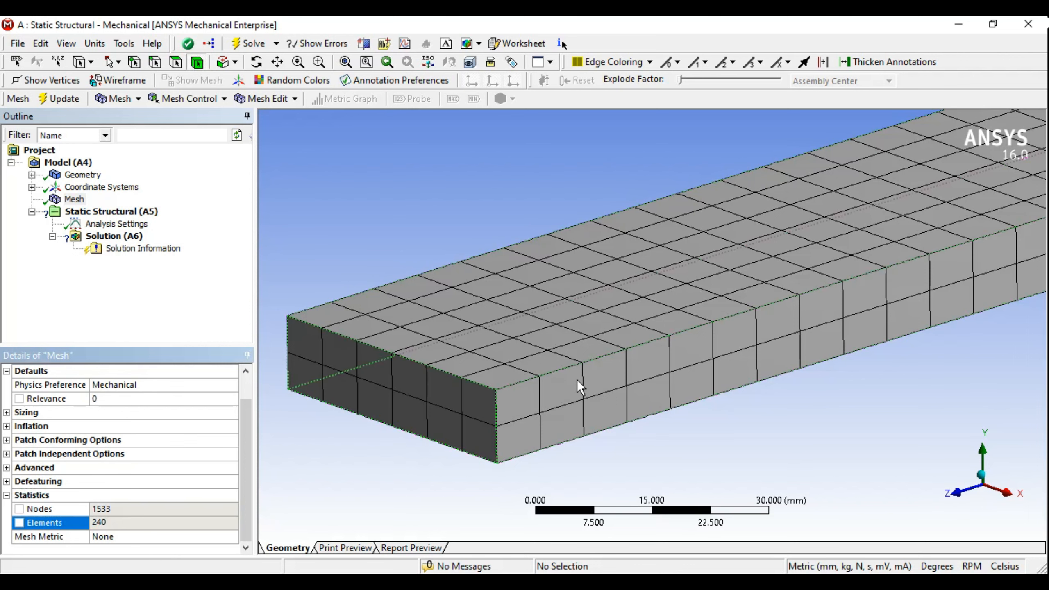
pyautogui.scroll(2, 586, 372)
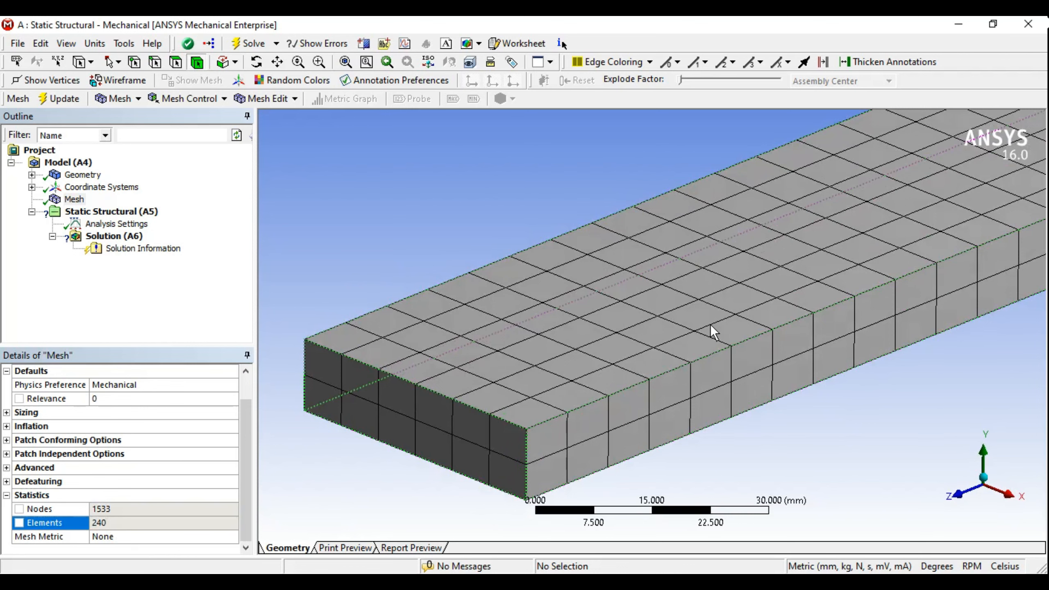
pyautogui.scroll(-3, 610, 361)
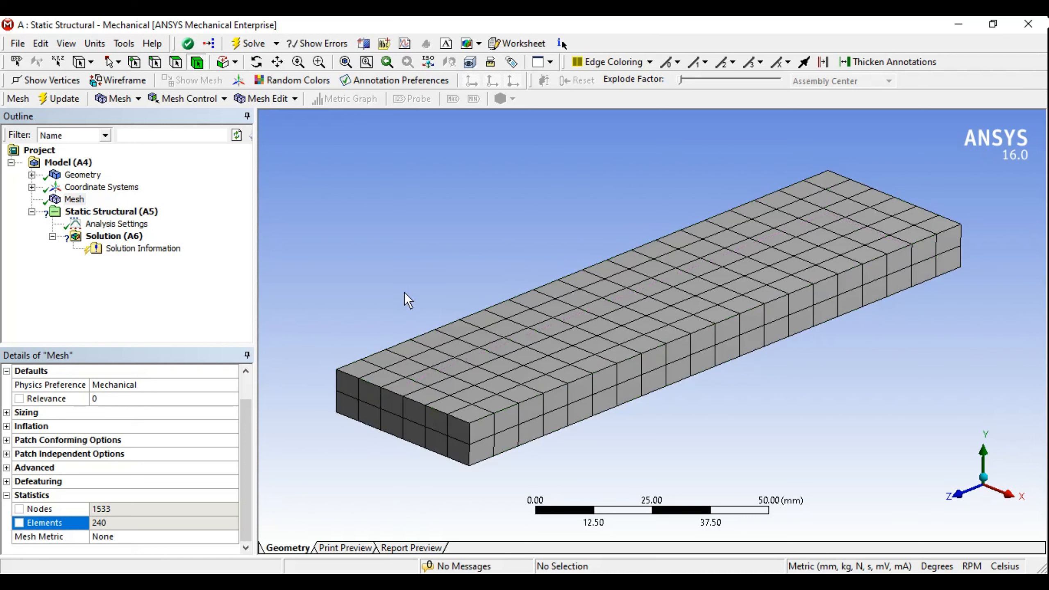
pyautogui.moveTo(164, 522); pyautogui.dragTo(81, 520)
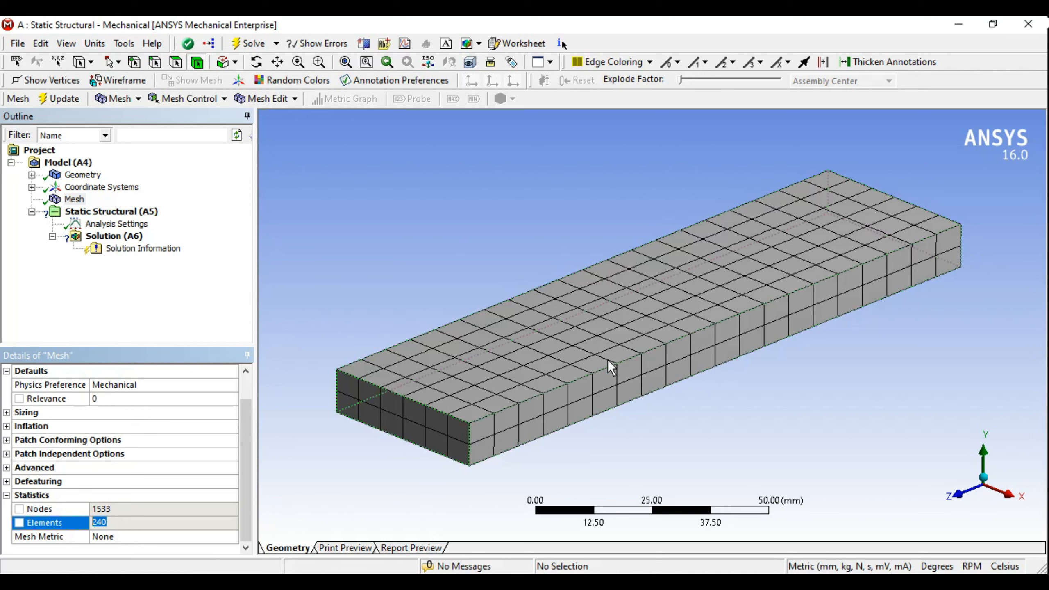
pyautogui.click(74, 199)
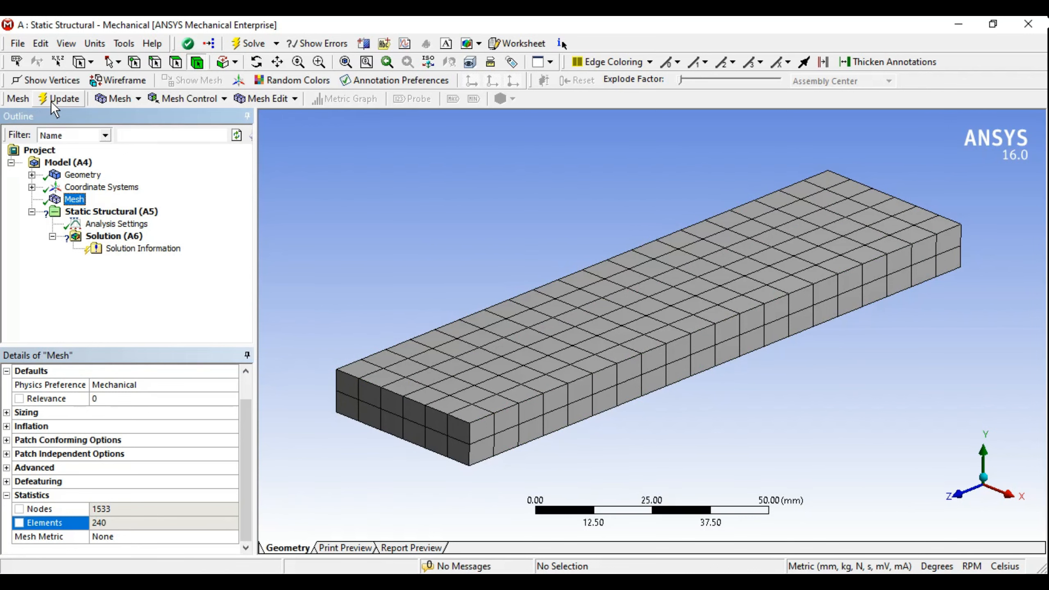
pyautogui.click(293, 260)
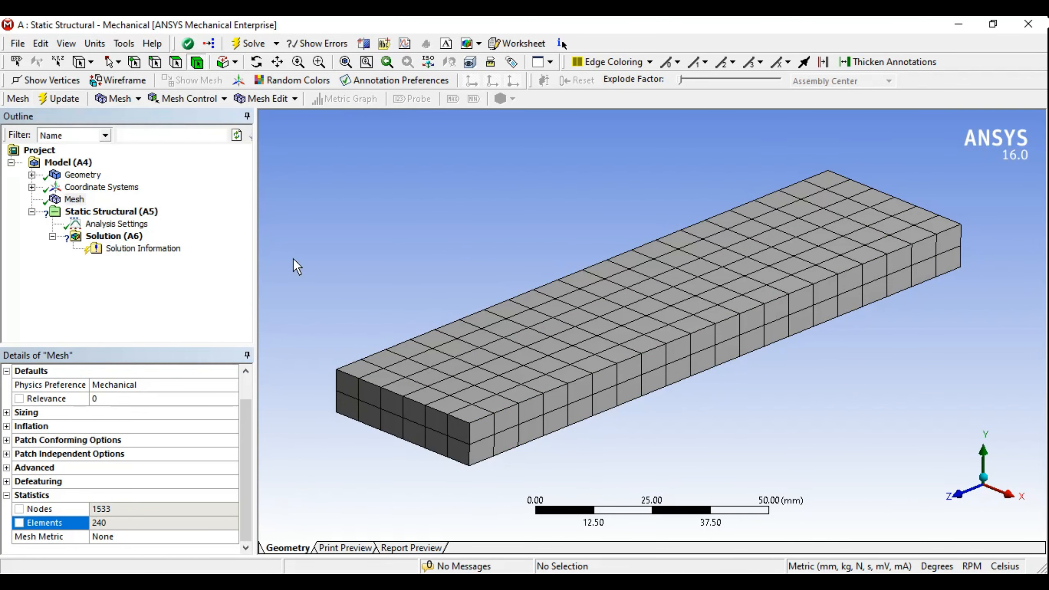
# Step: Select Static Structural (A5) and preview the Supports list
pyautogui.click(112, 212)
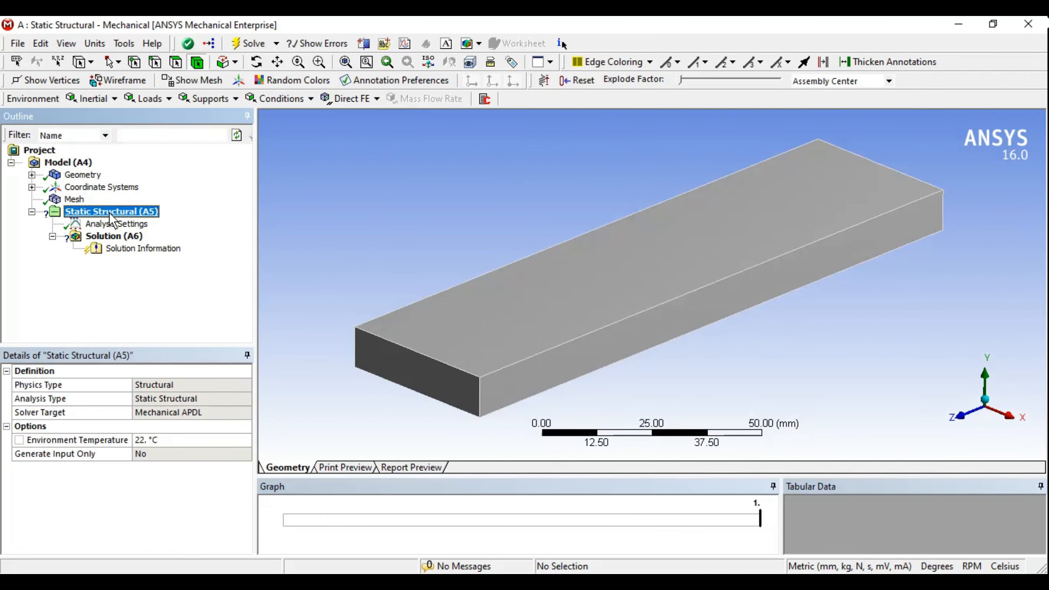
pyautogui.click(236, 99)
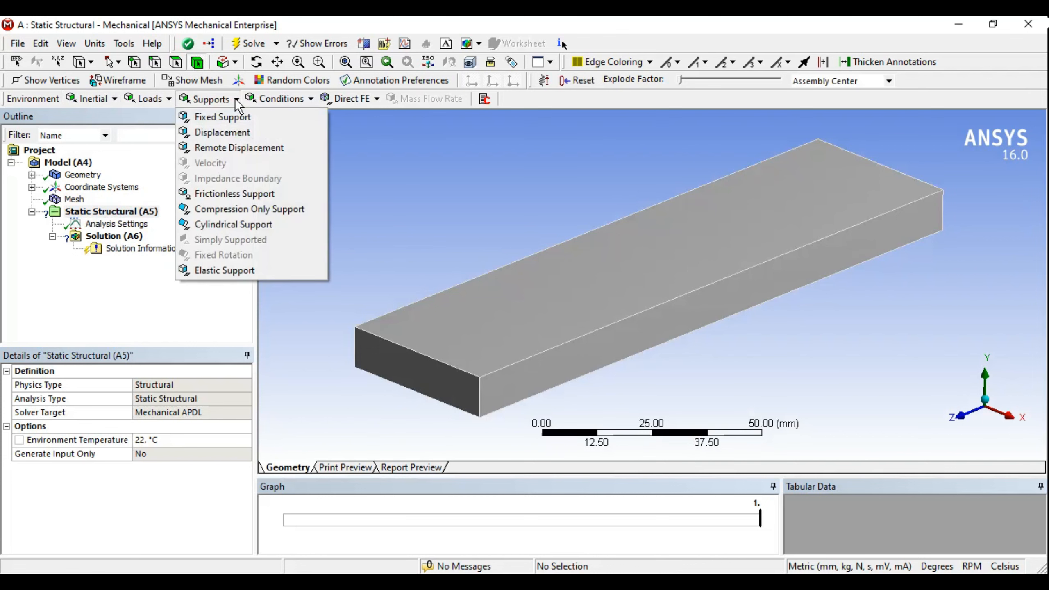
pyautogui.click(417, 191)
# Step: Reorient the block, clear the body selection and reopen the Supports list
pyautogui.moveTo(801, 267); pyautogui.dragTo(704, 411, button='middle')
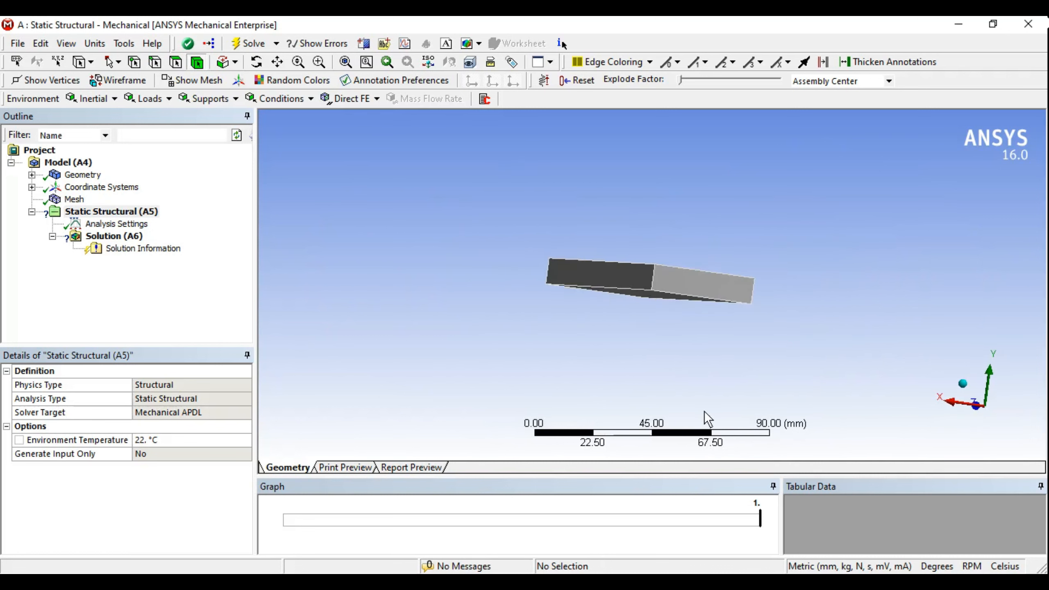
pyautogui.click(702, 287)
pyautogui.moveTo(475, 290); pyautogui.dragTo(514, 331, button='middle')
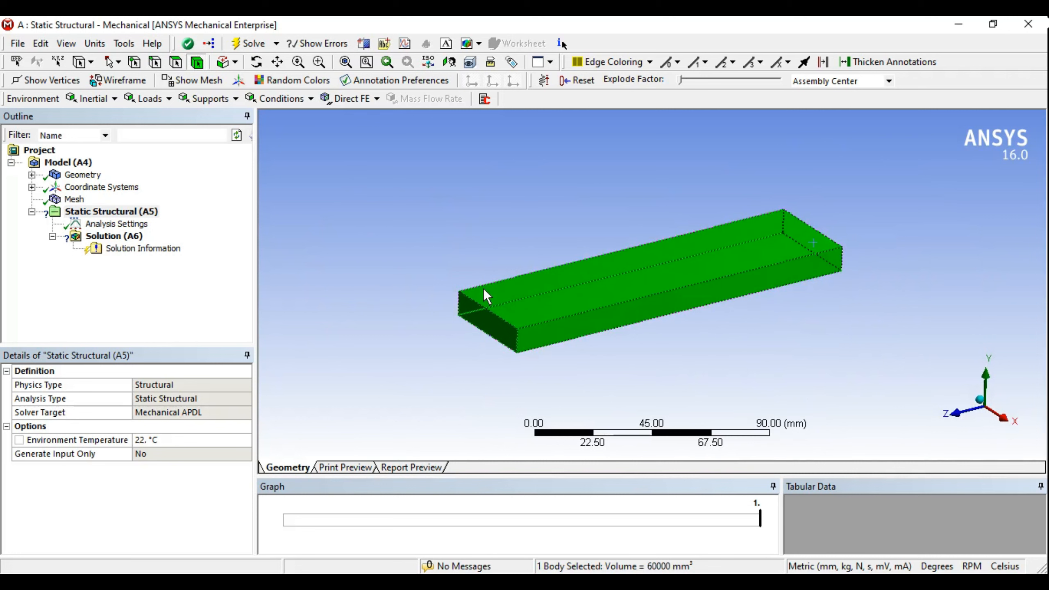
pyautogui.moveTo(587, 274); pyautogui.dragTo(565, 271, button='middle')
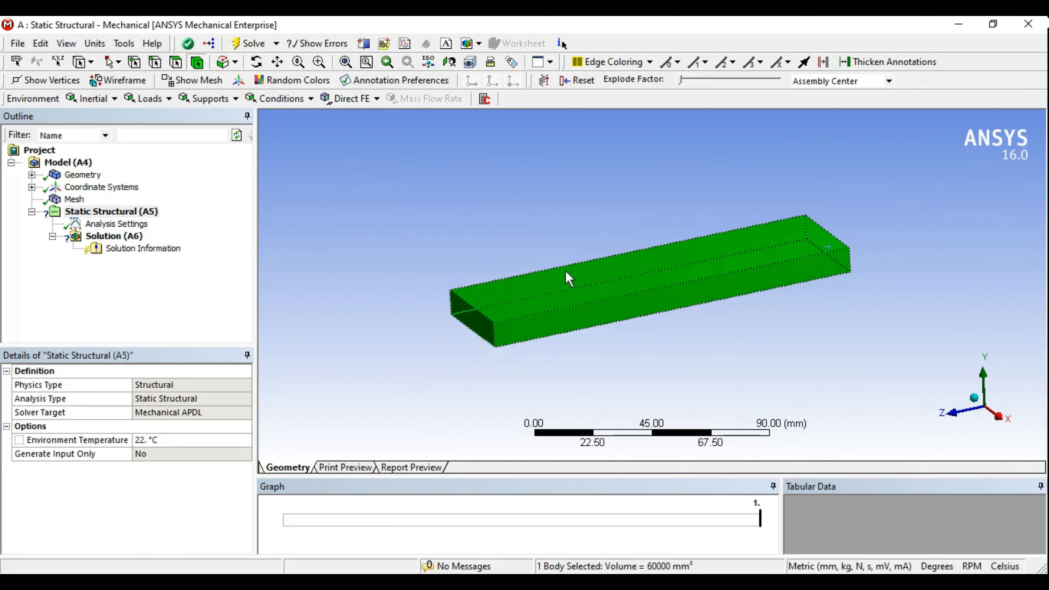
pyautogui.click(384, 250)
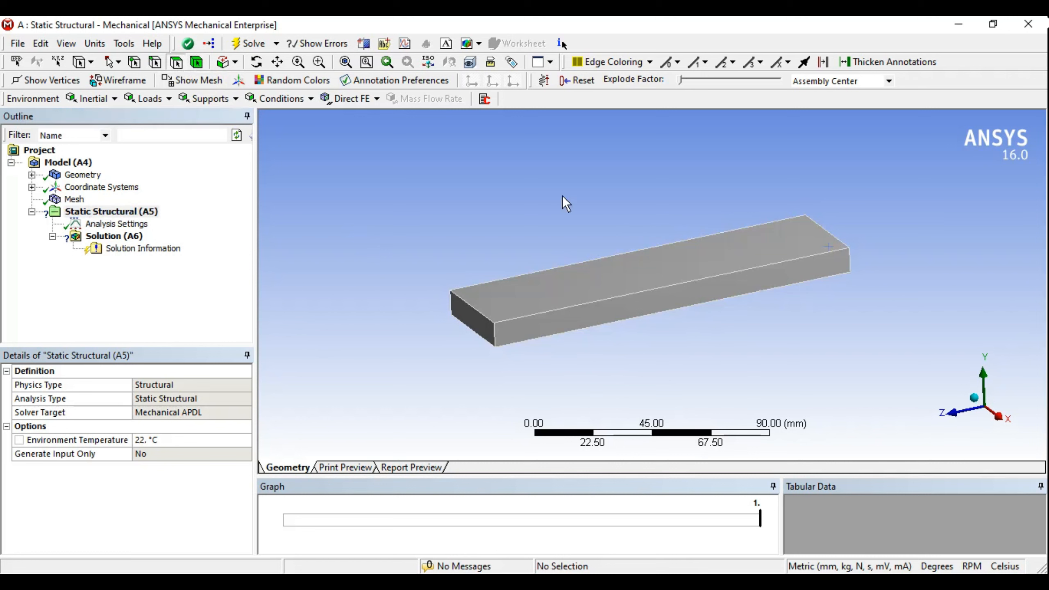
pyautogui.moveTo(564, 203); pyautogui.dragTo(389, 232, button='middle')
pyautogui.click(231, 104)
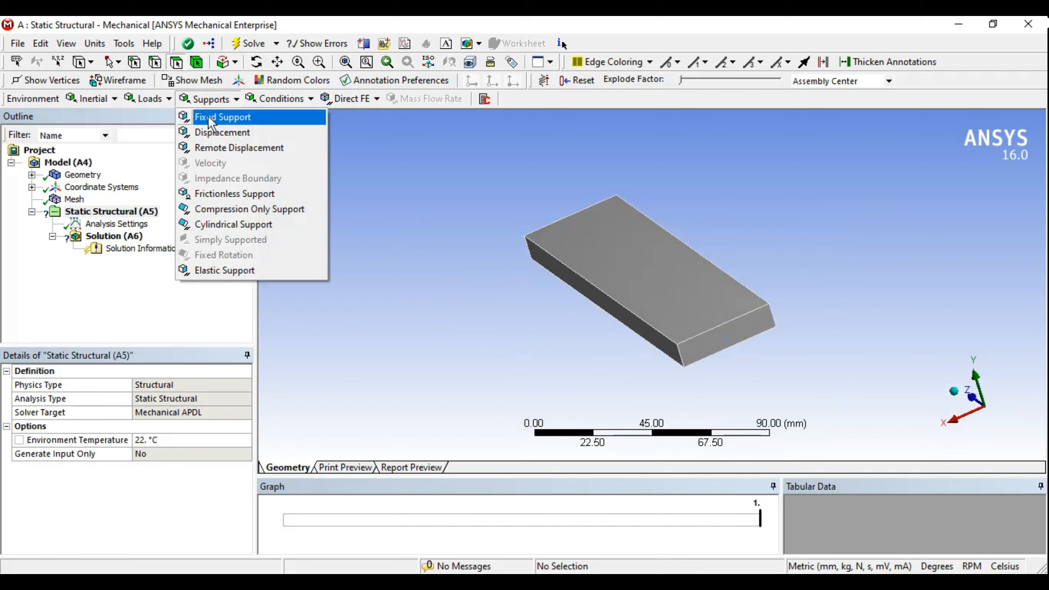
# Step: Add a Fixed Support scoped to the bar's end face
pyautogui.click(212, 117)
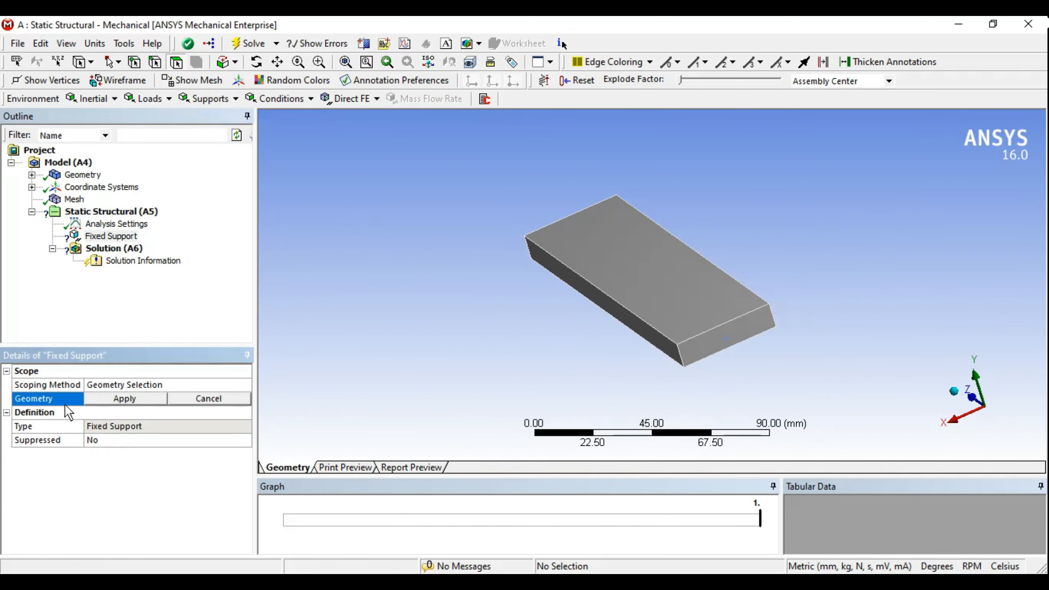
pyautogui.moveTo(641, 273); pyautogui.dragTo(800, 275, button='middle')
pyautogui.click(785, 256)
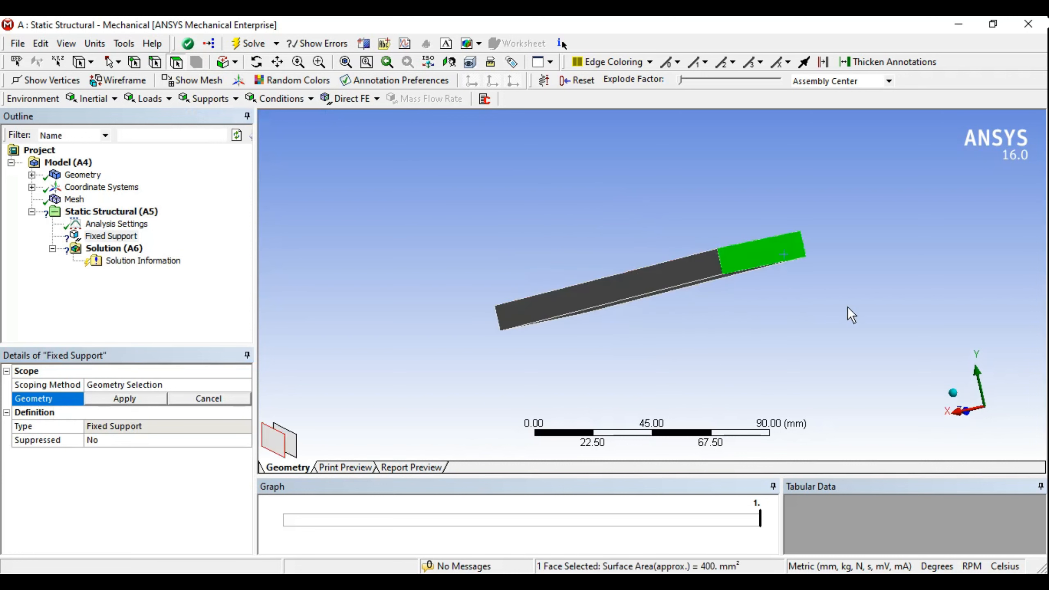
pyautogui.moveTo(847, 307); pyautogui.dragTo(721, 334, button='middle')
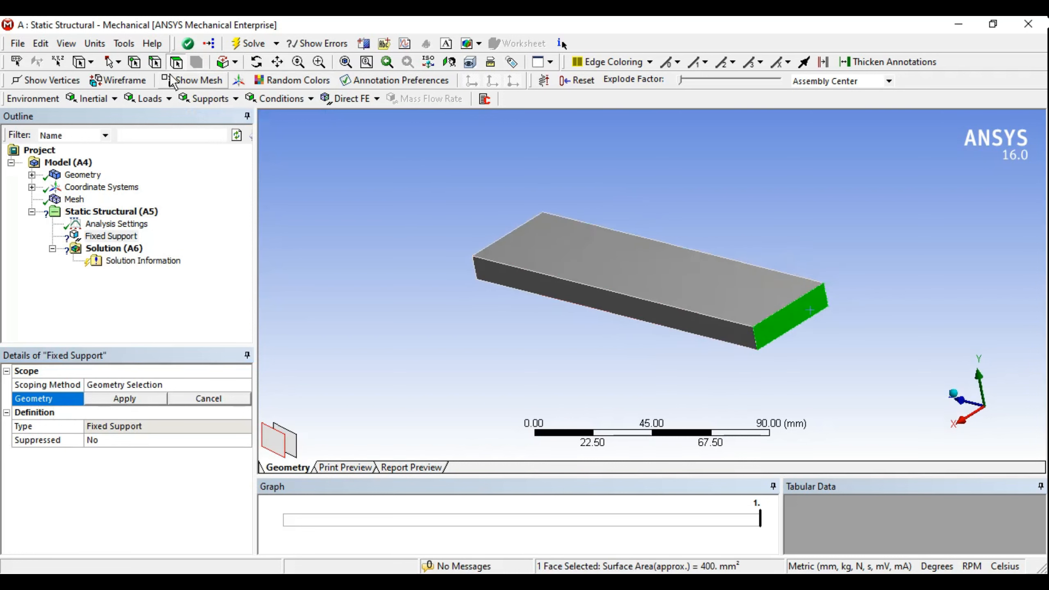
pyautogui.click(143, 400)
pyautogui.moveTo(765, 357)
pyautogui.mouseDown(button='middle')
pyautogui.moveTo(635, 352)
pyautogui.moveTo(657, 366)
pyautogui.moveTo(797, 345)
pyautogui.moveTo(787, 364)
pyautogui.moveTo(761, 368)
pyautogui.mouseUp(button='middle')
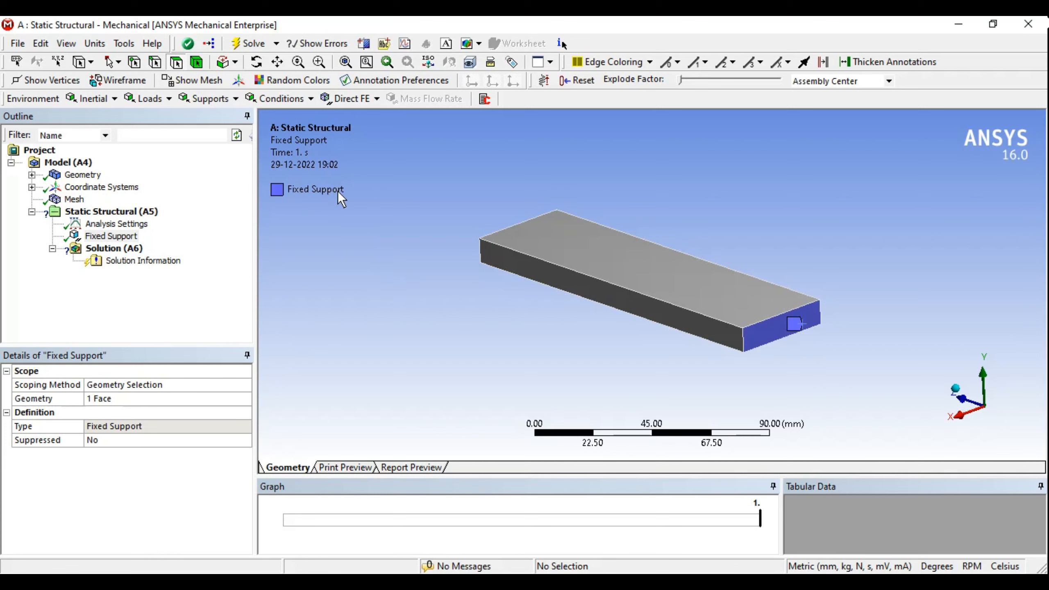
# Step: Add a Force load under the Static Structural analysis
pyautogui.click(143, 211)
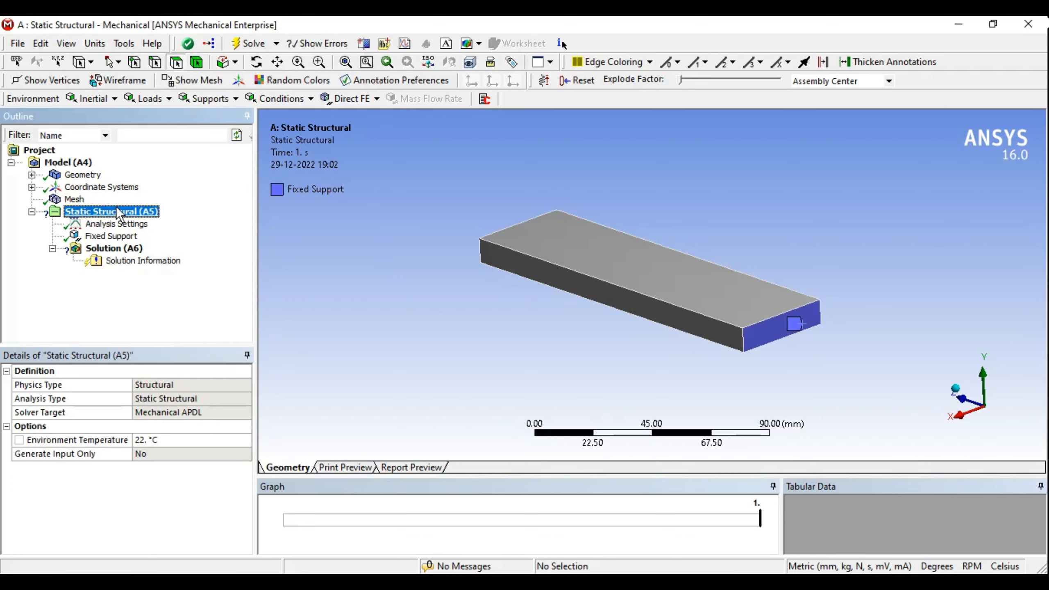
pyautogui.click(148, 99)
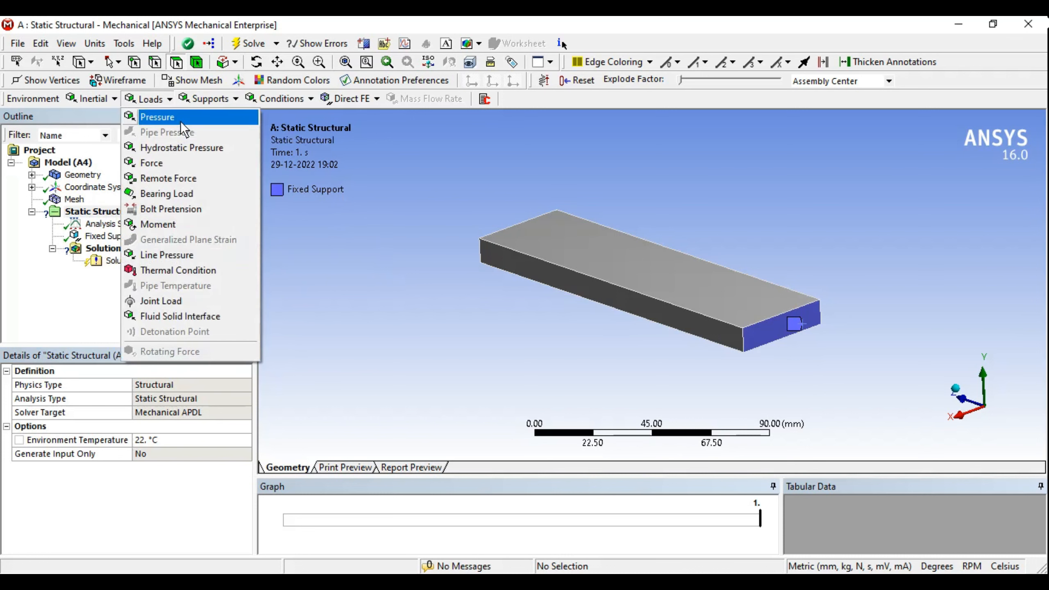
pyautogui.click(171, 164)
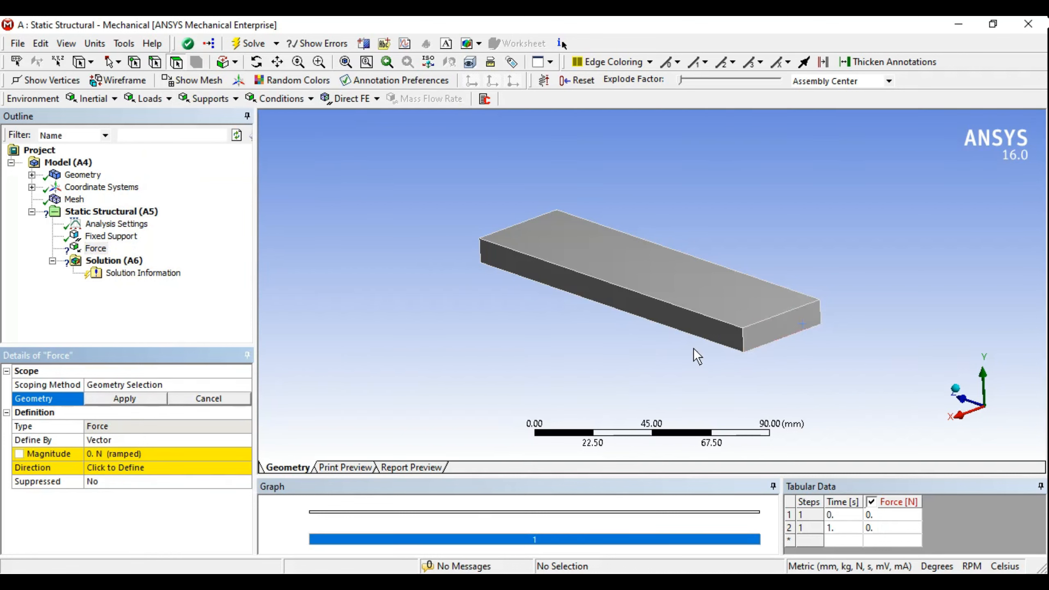
# Step: Scope the force to the block's free end face, leaving its magnitude at 0 N
pyautogui.moveTo(565, 337); pyautogui.dragTo(774, 338, button='middle')
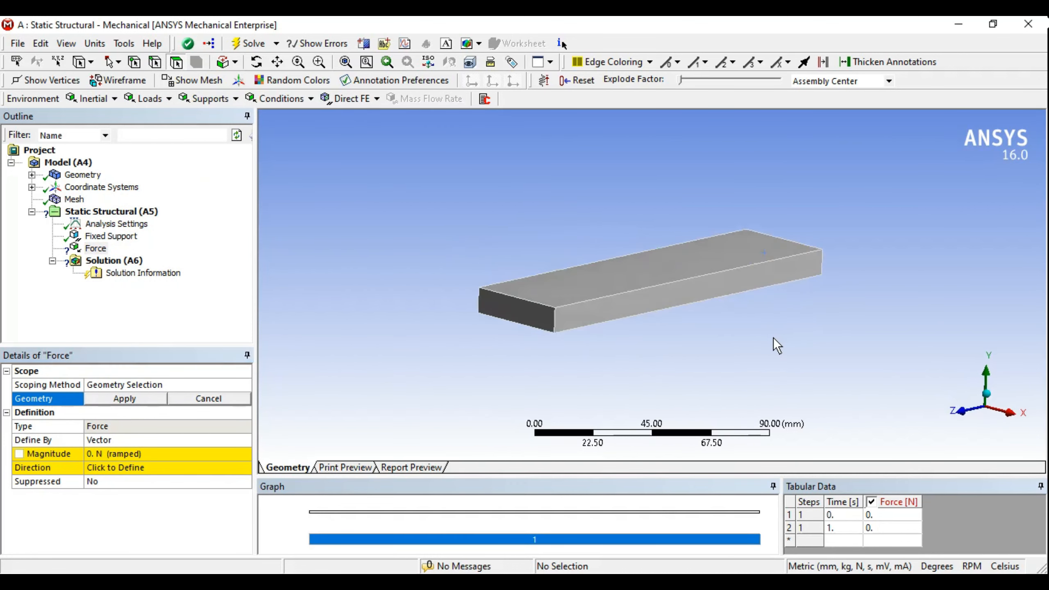
pyautogui.click(522, 317)
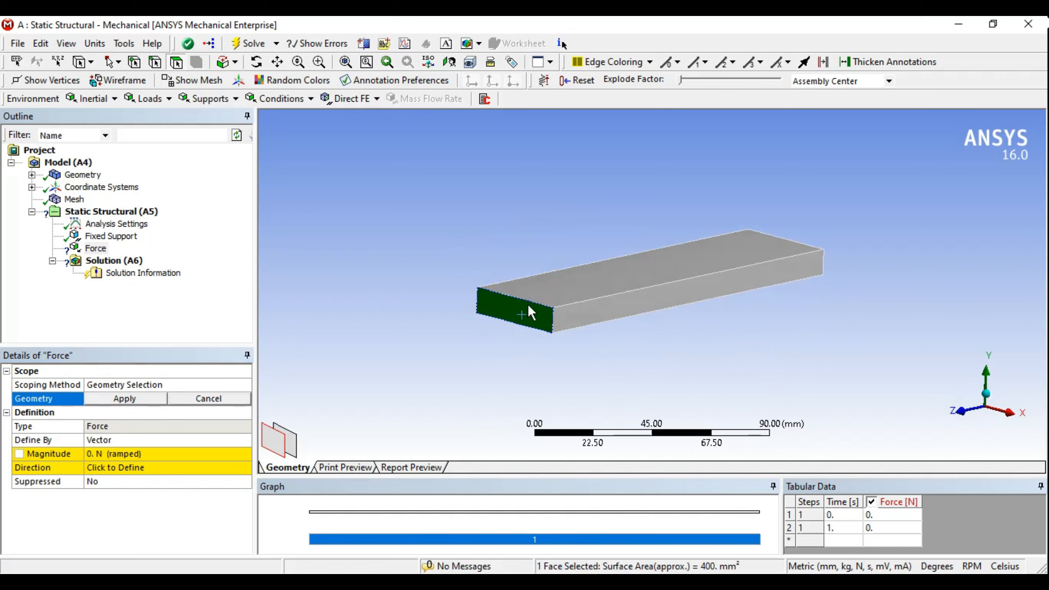
pyautogui.click(156, 63)
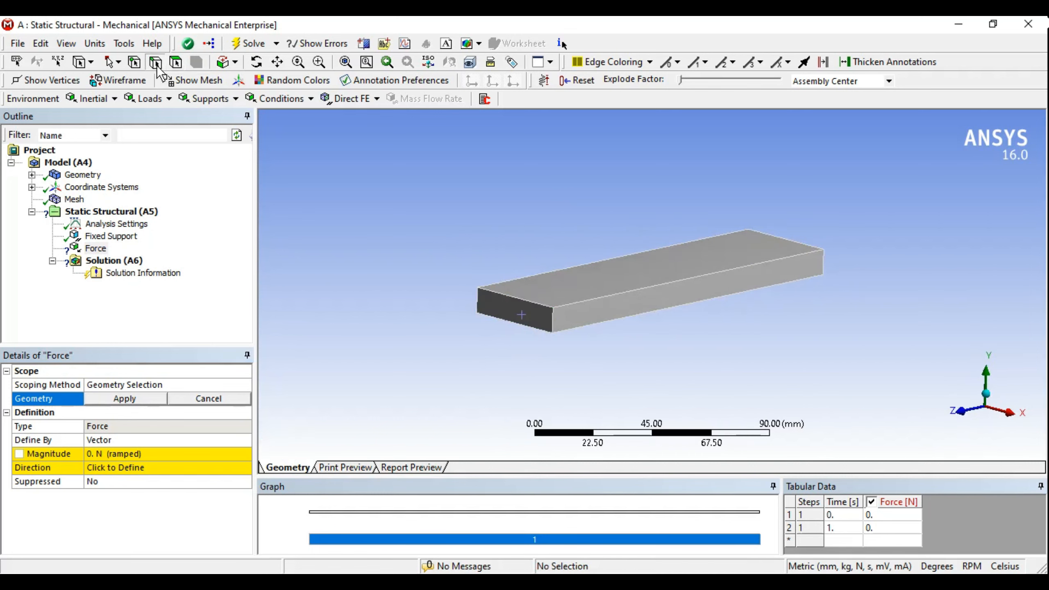
pyautogui.click(519, 305)
pyautogui.moveTo(658, 304); pyautogui.dragTo(630, 303, button='middle')
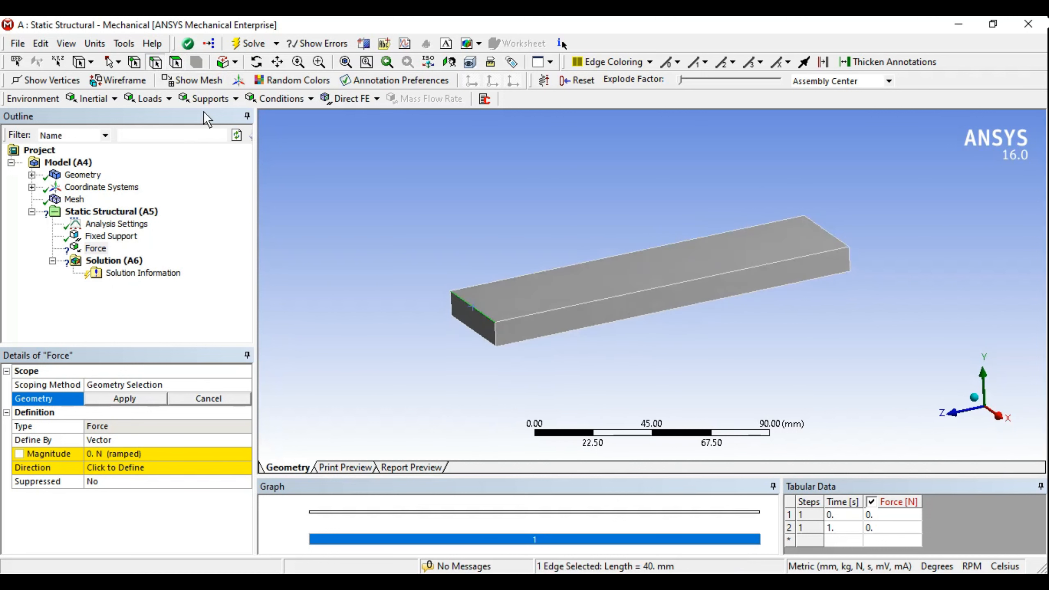
pyautogui.click(176, 62)
pyautogui.click(482, 331)
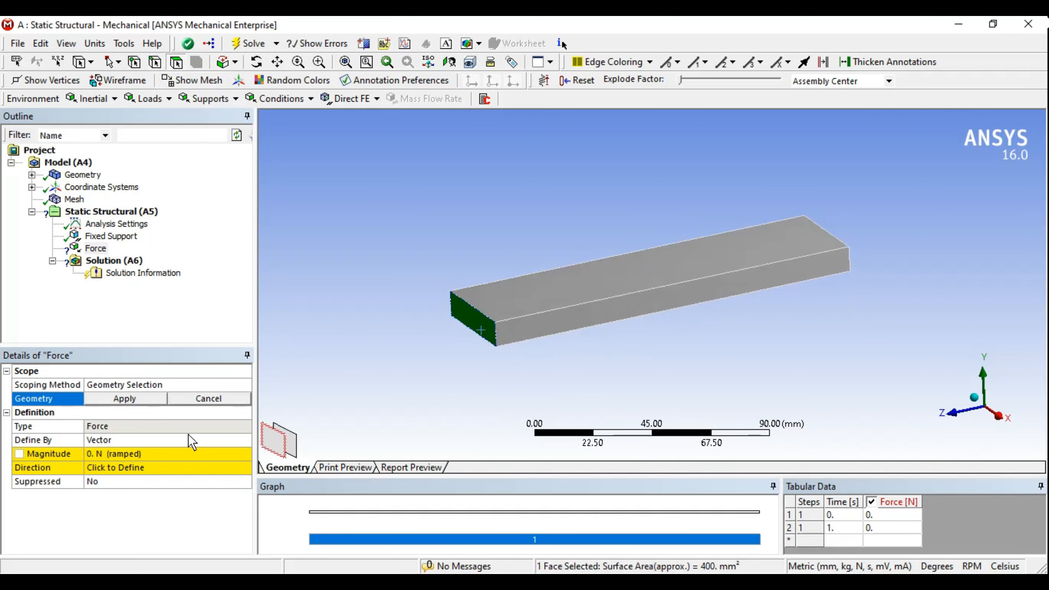
pyautogui.click(131, 400)
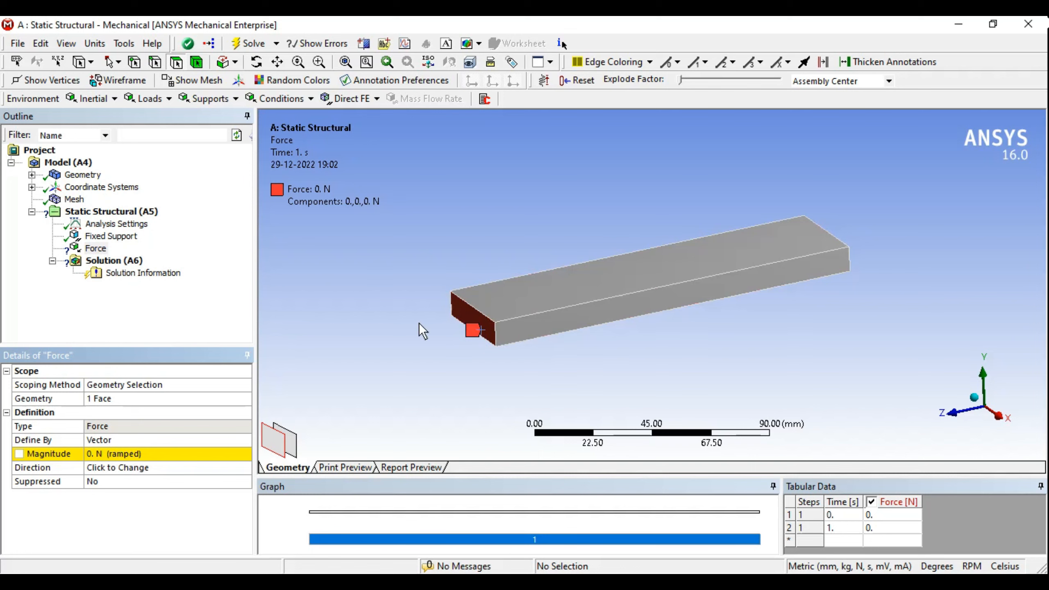
# Step: Set the force's Define By option to Components
pyautogui.moveTo(503, 334); pyautogui.dragTo(508, 325, button='middle')
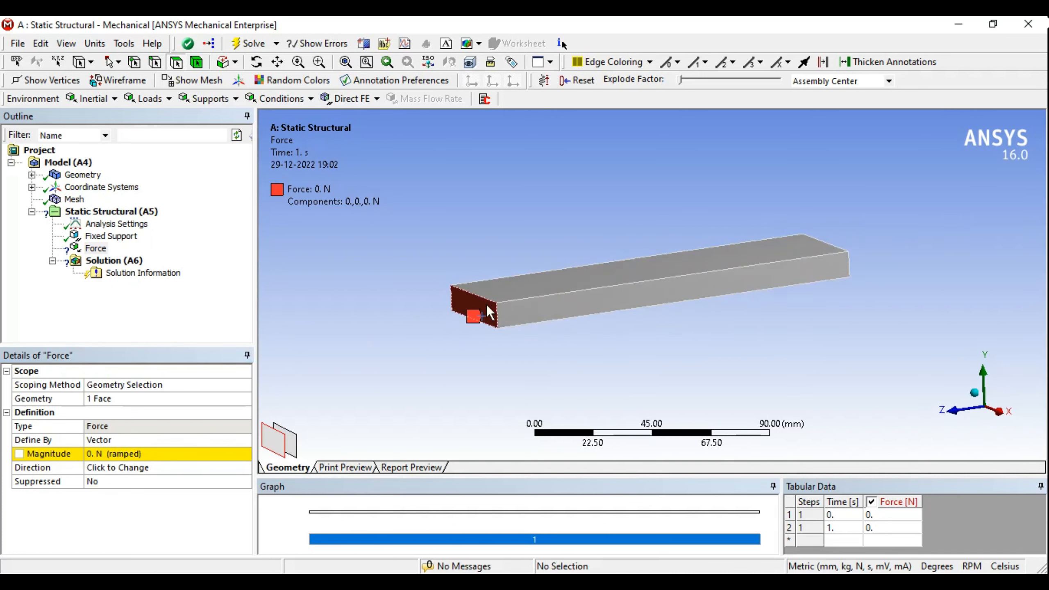
pyautogui.click(241, 439)
pyautogui.click(245, 441)
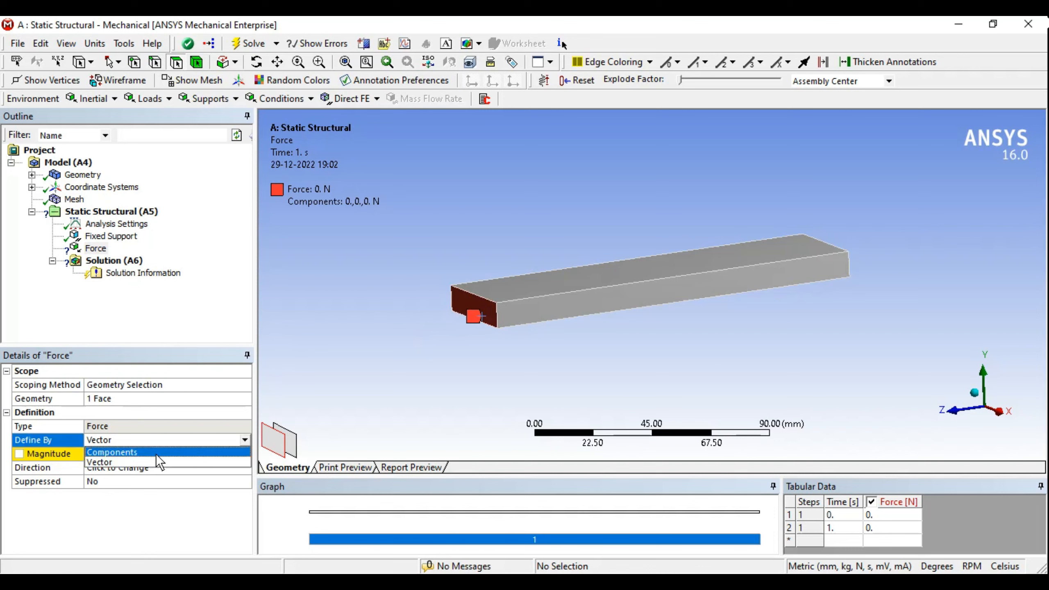
pyautogui.click(119, 451)
pyautogui.click(246, 440)
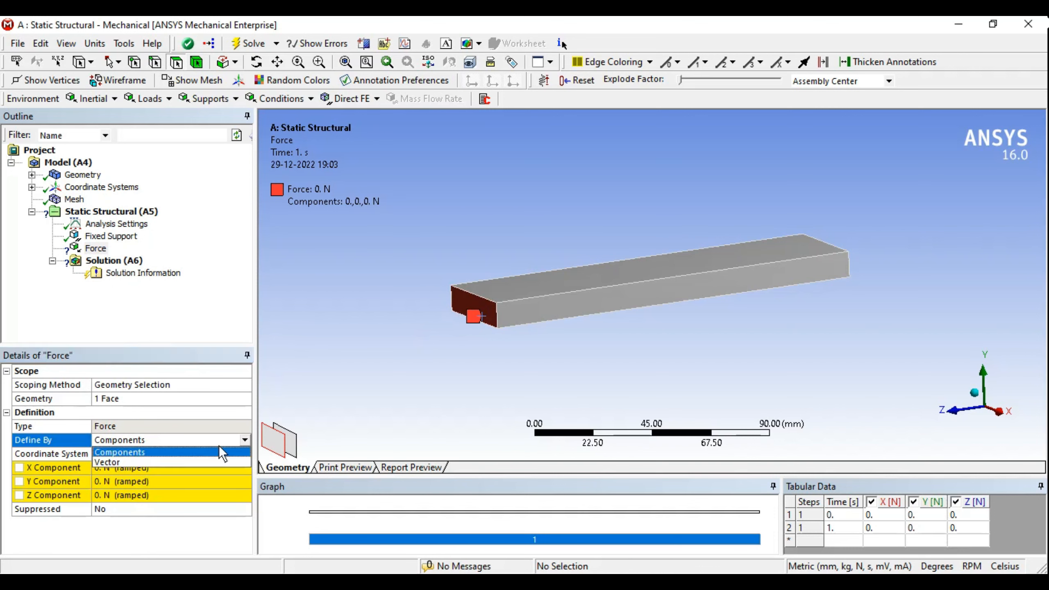
pyautogui.click(174, 459)
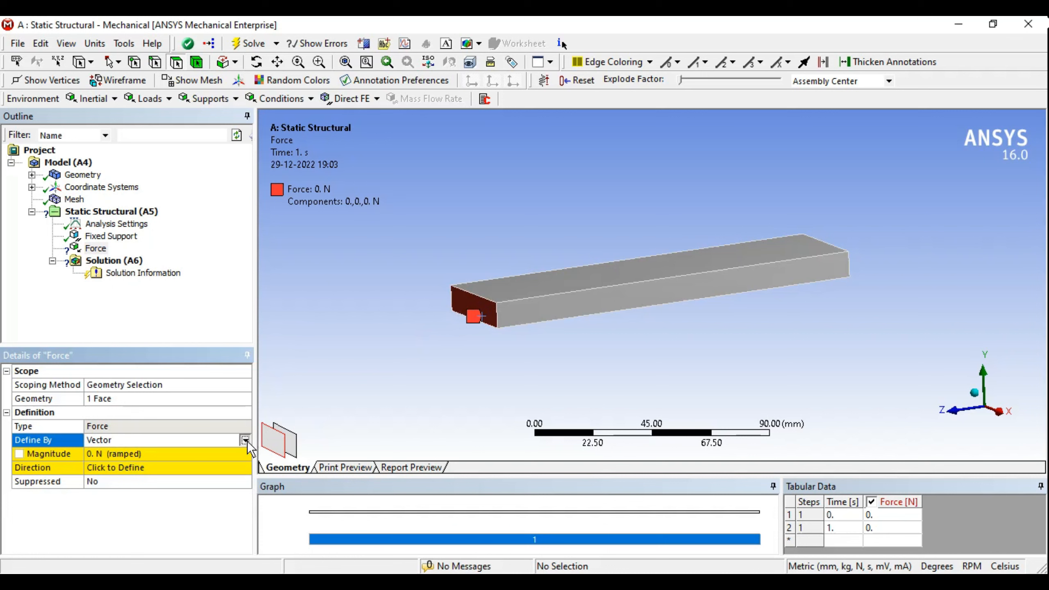
pyautogui.click(246, 440)
pyautogui.click(135, 453)
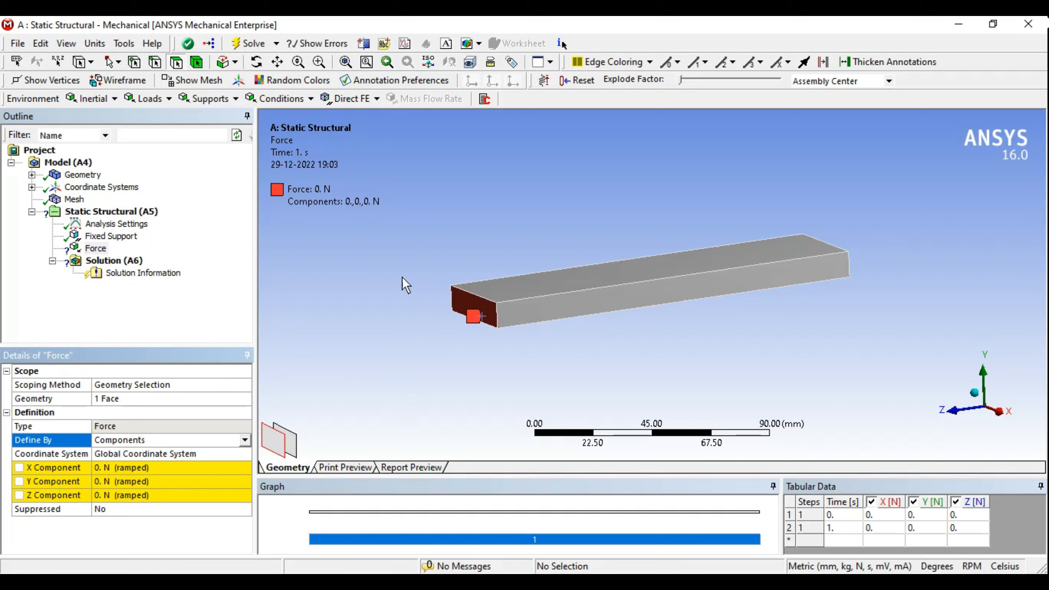
pyautogui.moveTo(811, 292); pyautogui.dragTo(828, 294, button='middle')
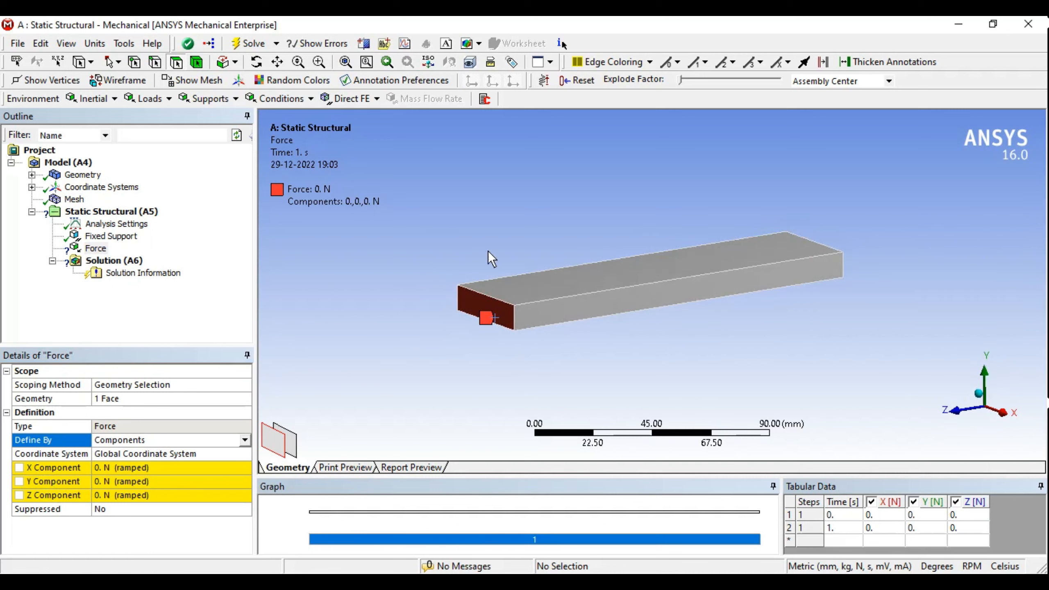
# Step: Set the force's Y Component to -5000 N so it pushes down on the free end
pyautogui.click(124, 483)
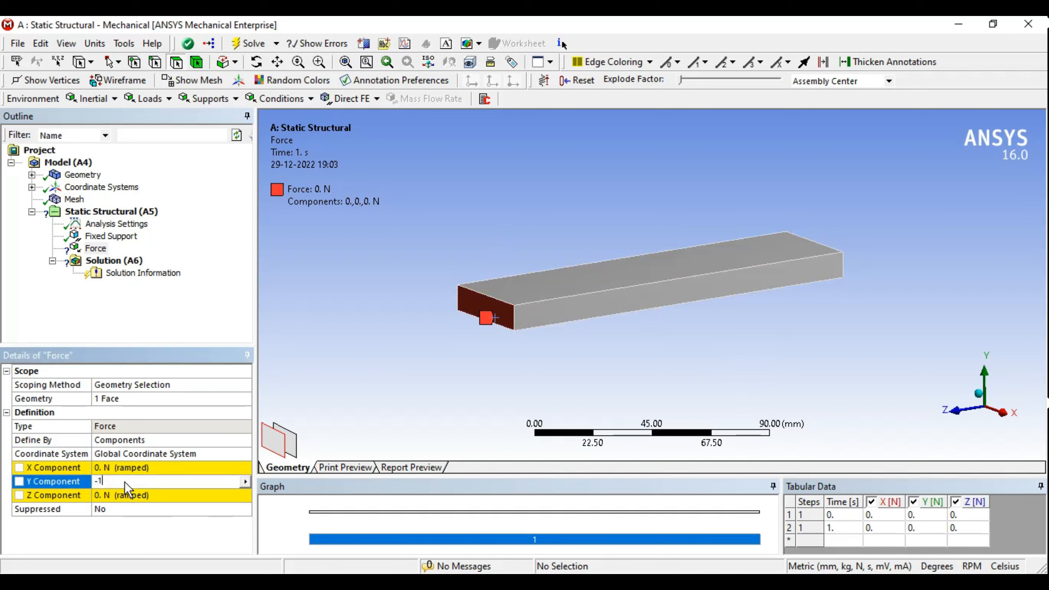
pyautogui.write('000')
pyautogui.press('Return')
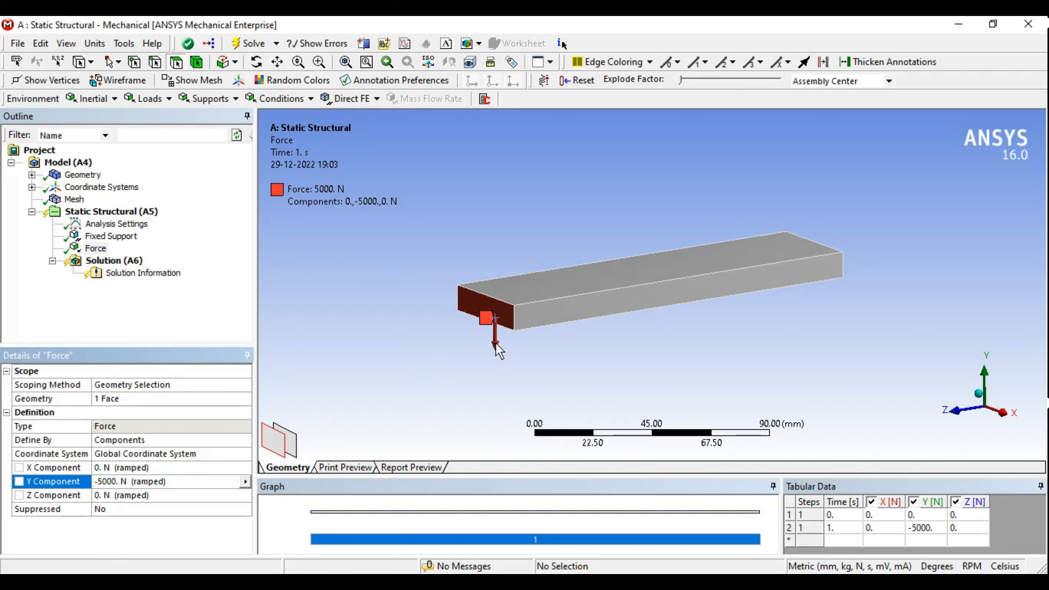
pyautogui.click(121, 482)
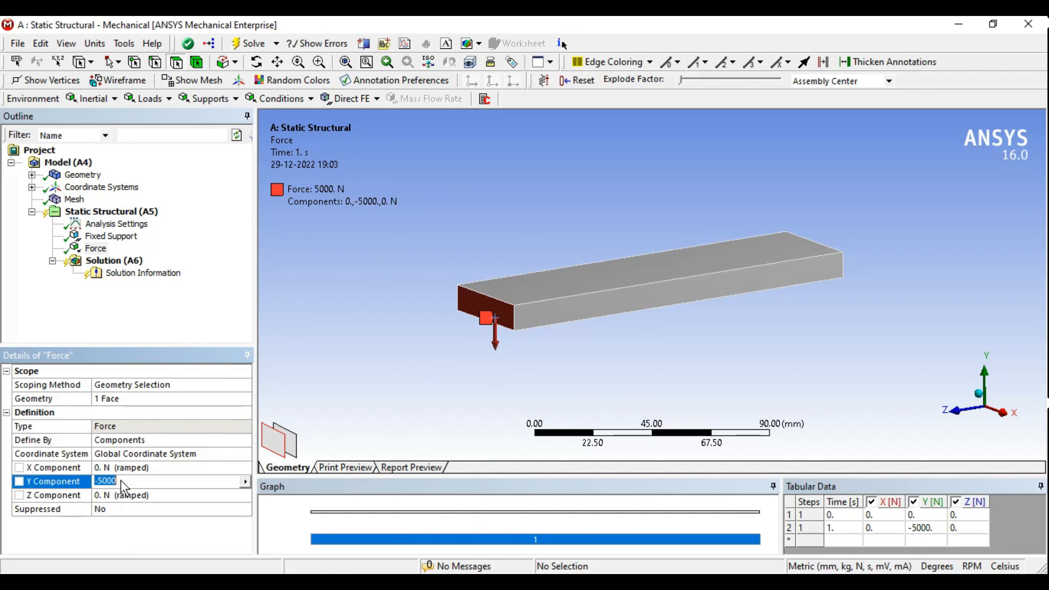
pyautogui.write('5000')
pyautogui.press('Return')
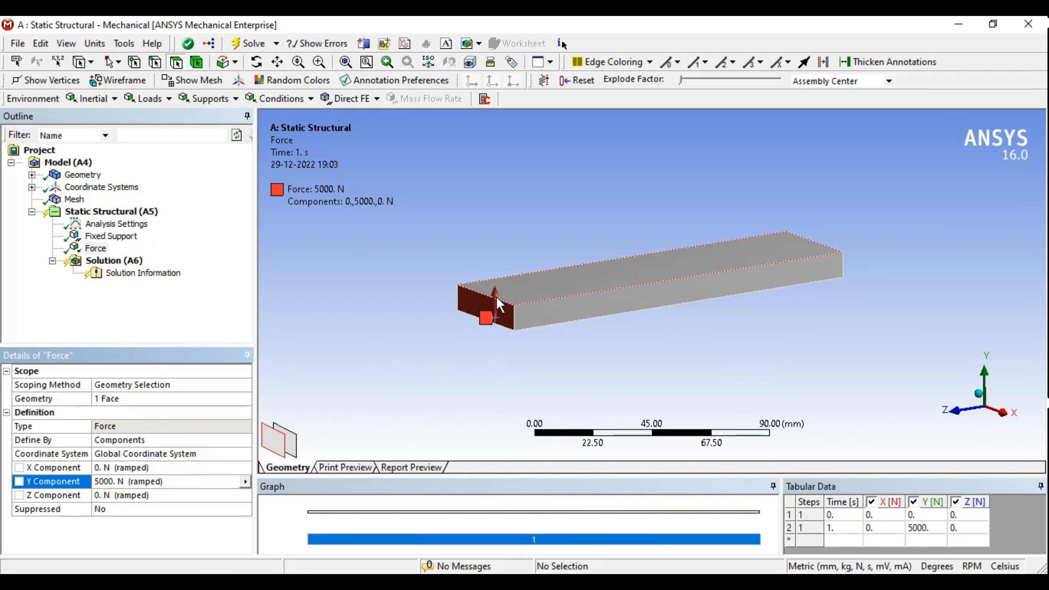
pyautogui.click(110, 482)
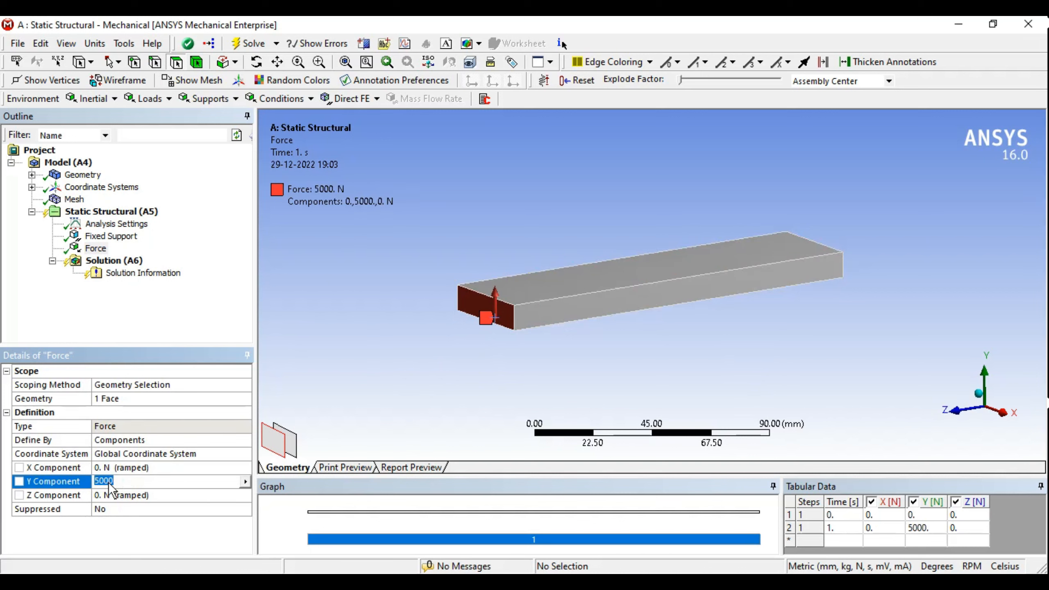
pyautogui.write('-5000')
pyautogui.press('Return')
pyautogui.moveTo(677, 367); pyautogui.dragTo(566, 387, button='middle')
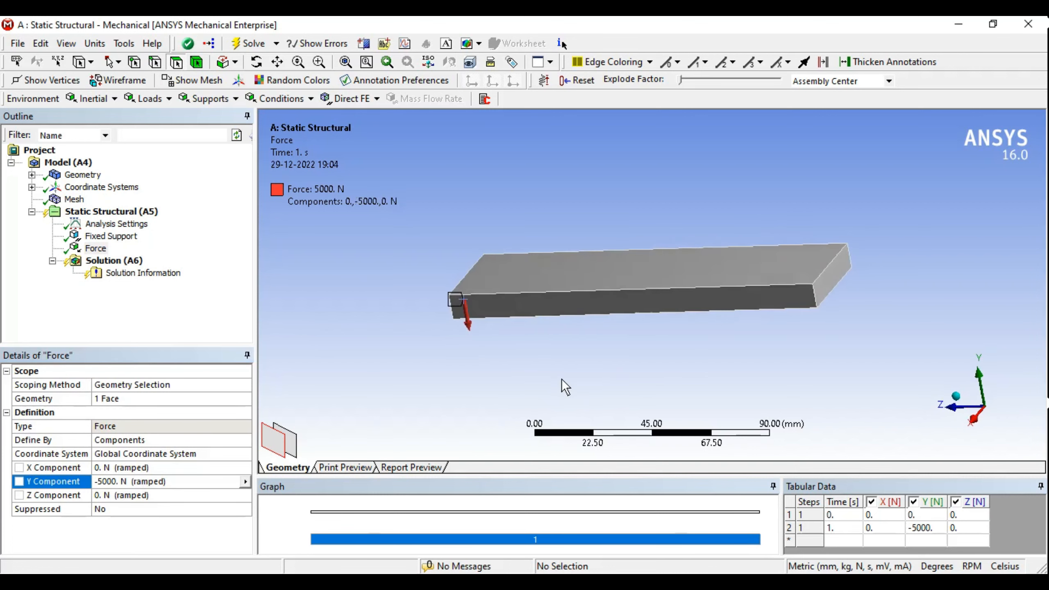
pyautogui.click(110, 237)
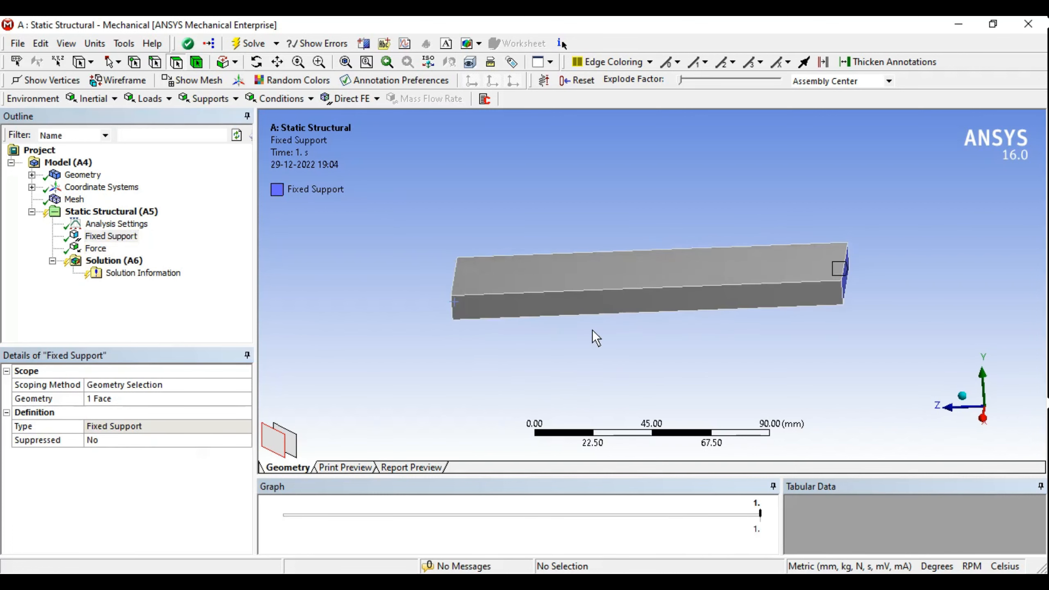
# Step: Select the Fixed Support and Force together and orbit to check both loads
pyautogui.click(111, 236)
pyautogui.keyDown('ctrl'); pyautogui.click(95, 248); pyautogui.keyUp('ctrl')
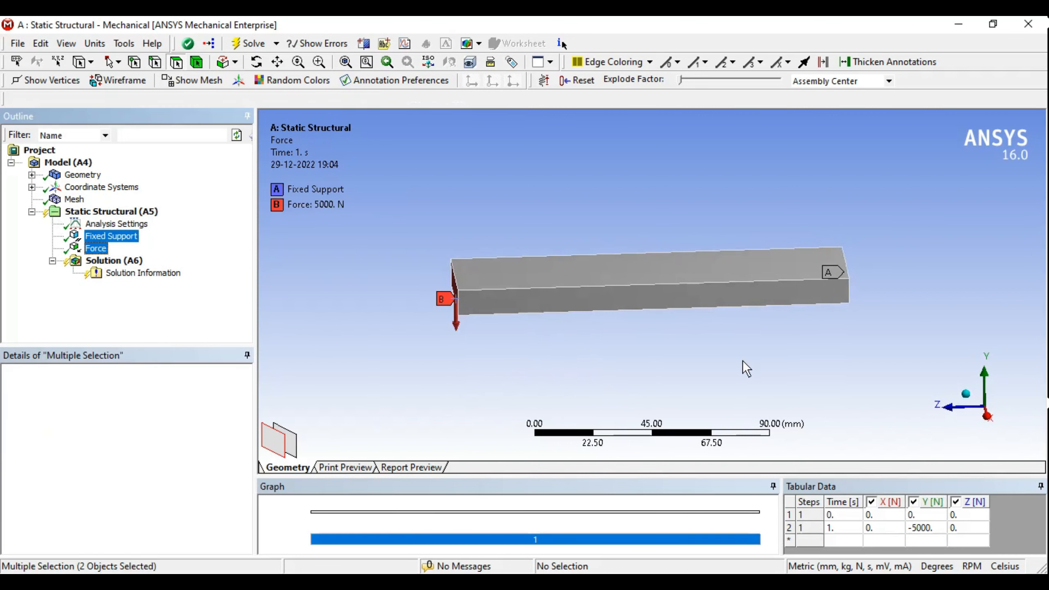
pyautogui.moveTo(742, 361); pyautogui.dragTo(760, 330, button='middle')
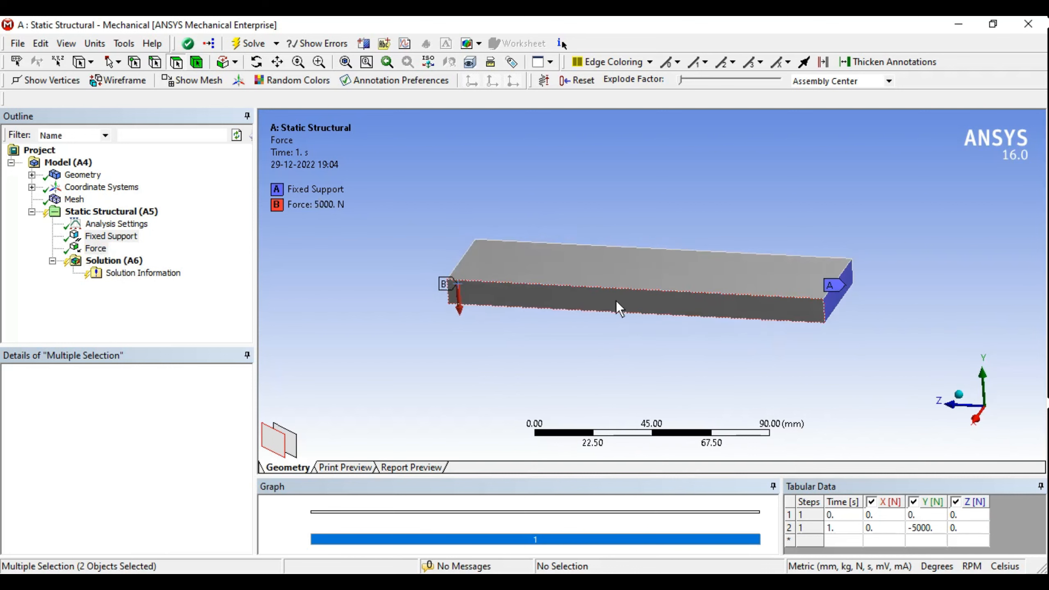
pyautogui.moveTo(617, 300); pyautogui.dragTo(818, 309, button='middle')
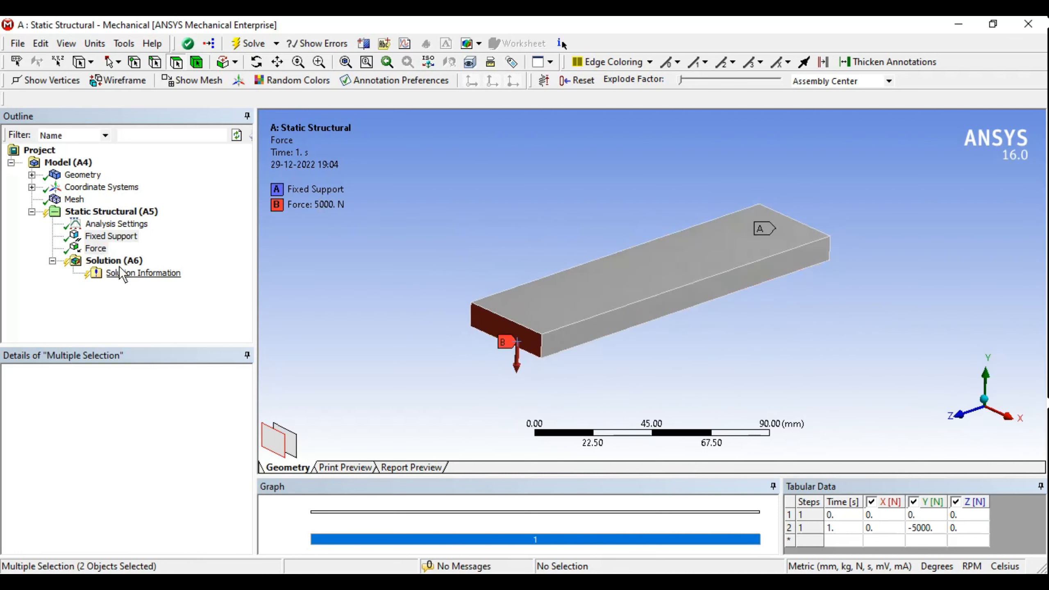
# Step: Solve the model from Solution (A6) until its status reads Done
pyautogui.click(114, 260)
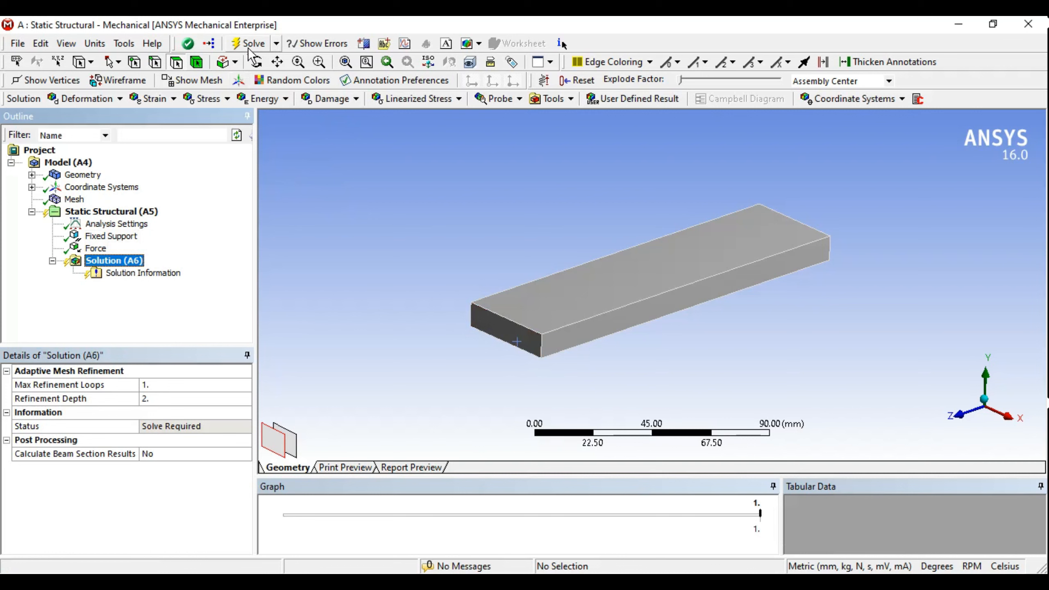
pyautogui.rightClick(124, 264)
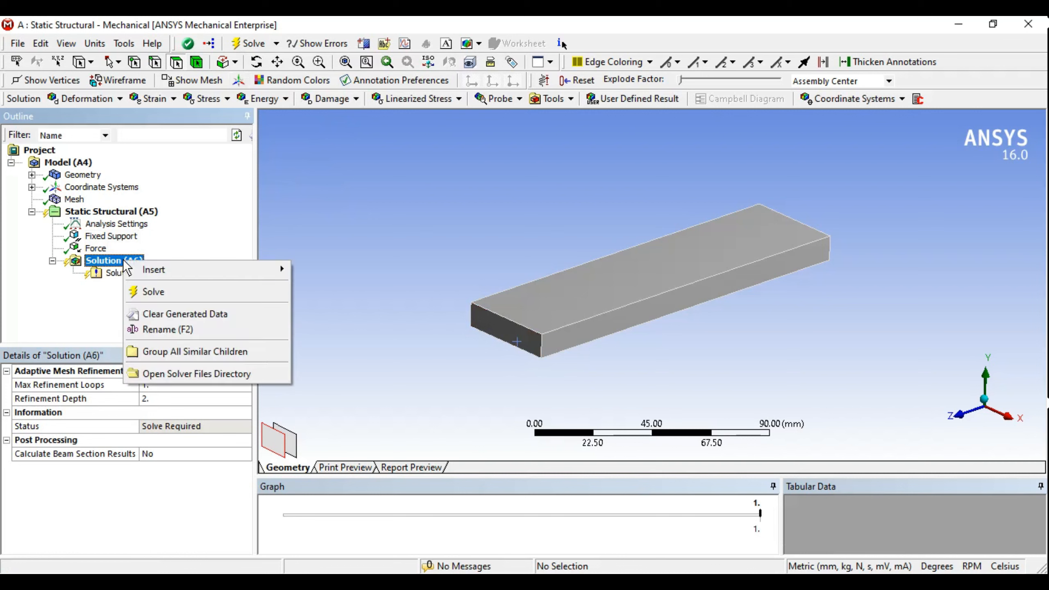
pyautogui.click(167, 292)
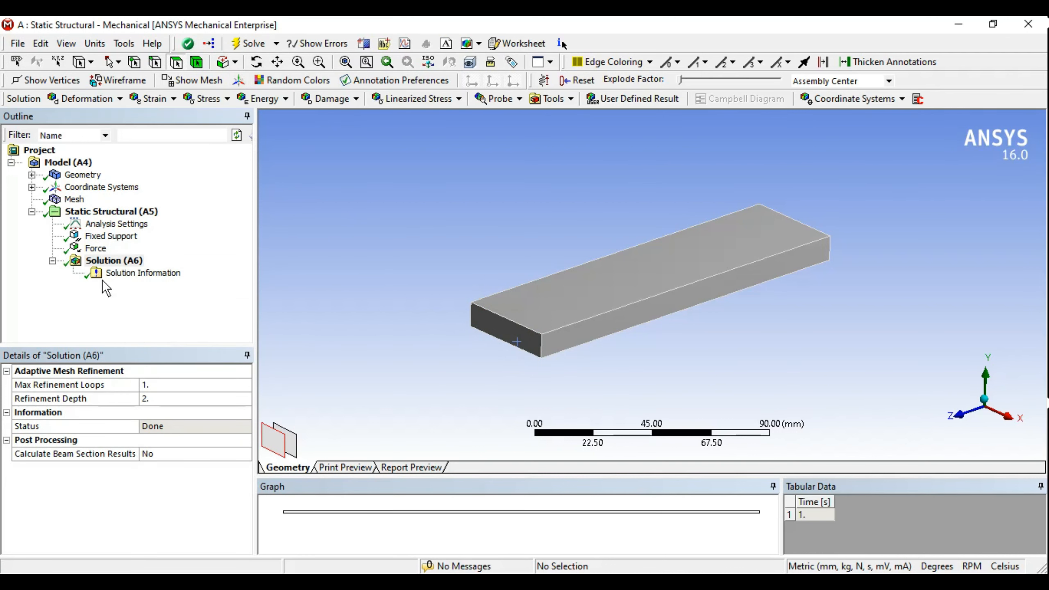
pyautogui.click(117, 265)
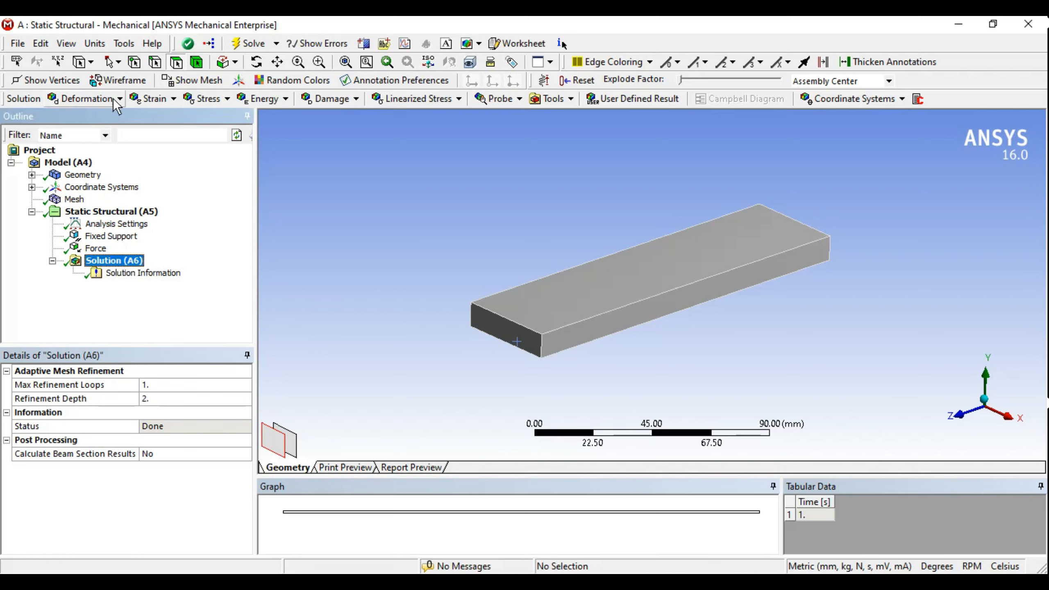
# Step: Add Total Deformation, Equivalent (von-Mises) Stress and Equivalent Elastic Strain results
pyautogui.click(93, 99)
pyautogui.click(95, 119)
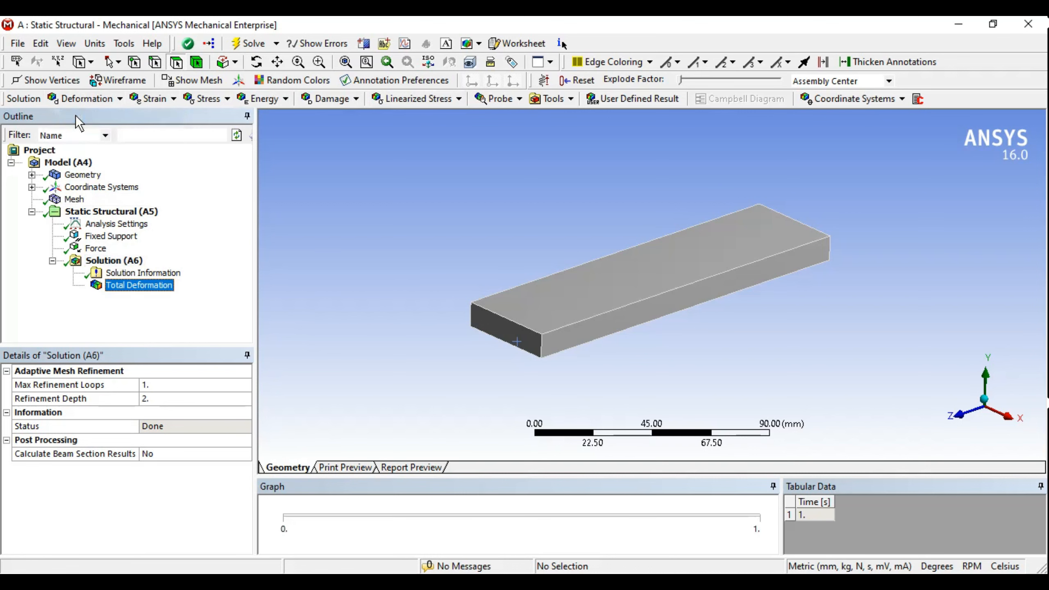
pyautogui.click(225, 99)
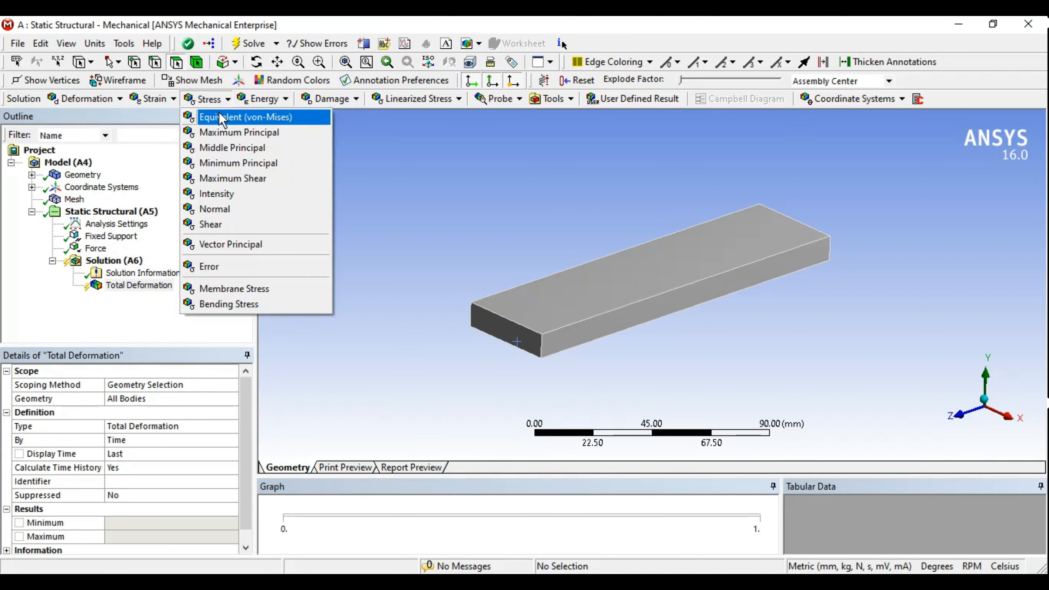
pyautogui.click(219, 114)
pyautogui.click(173, 99)
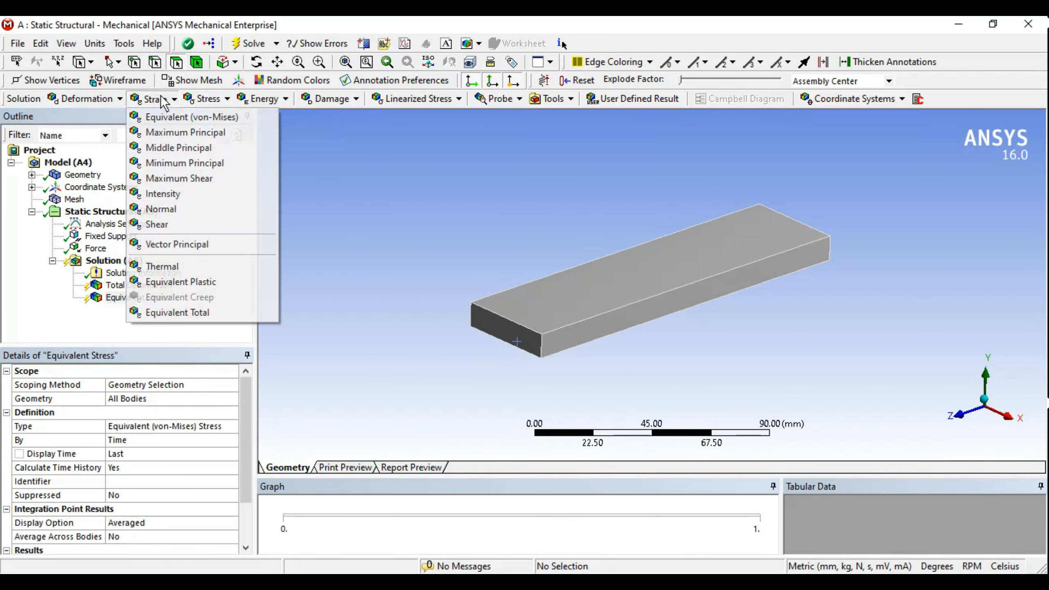
pyautogui.click(170, 118)
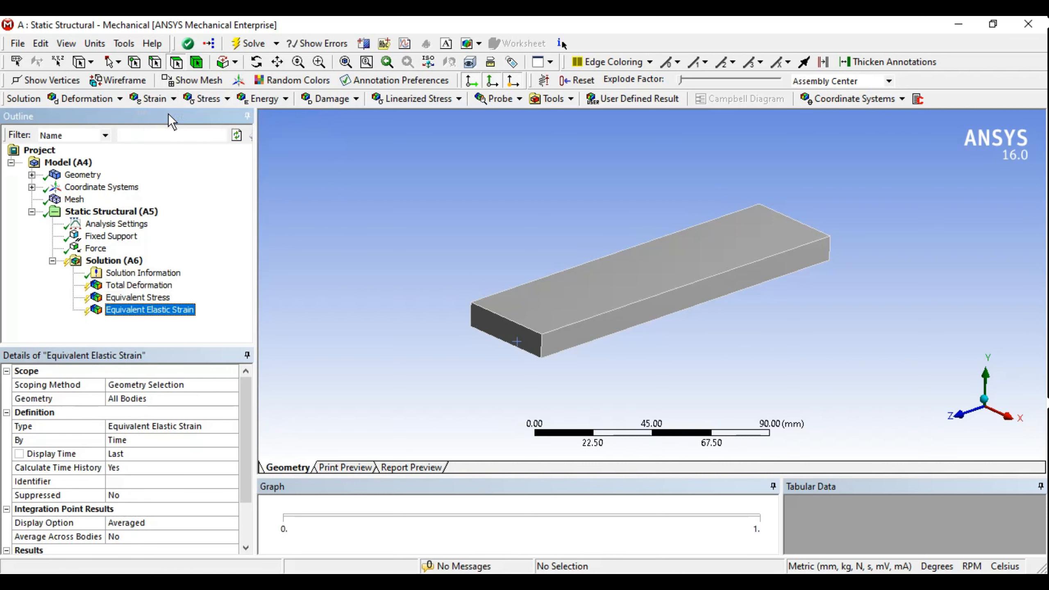
# Step: Evaluate All Results on Solution (A6)
pyautogui.rightClick(114, 260)
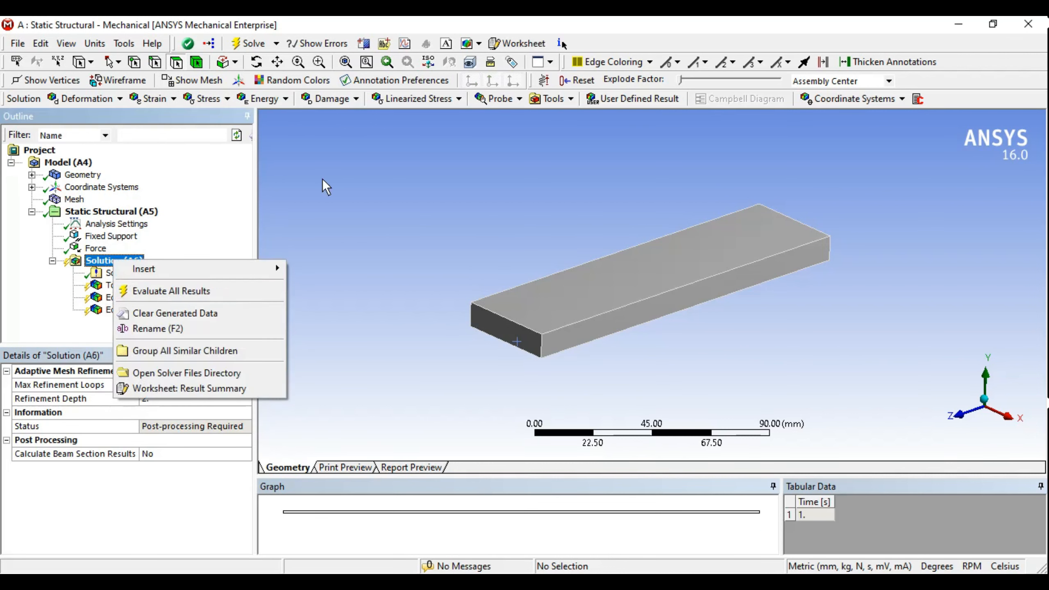
pyautogui.click(358, 217)
pyautogui.click(92, 263)
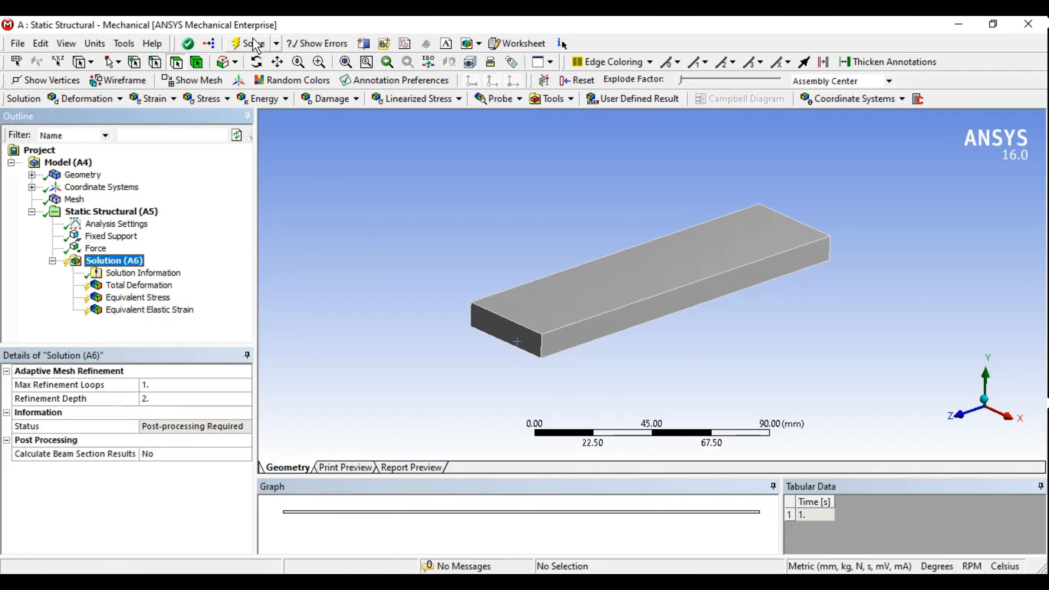
pyautogui.rightClick(112, 260)
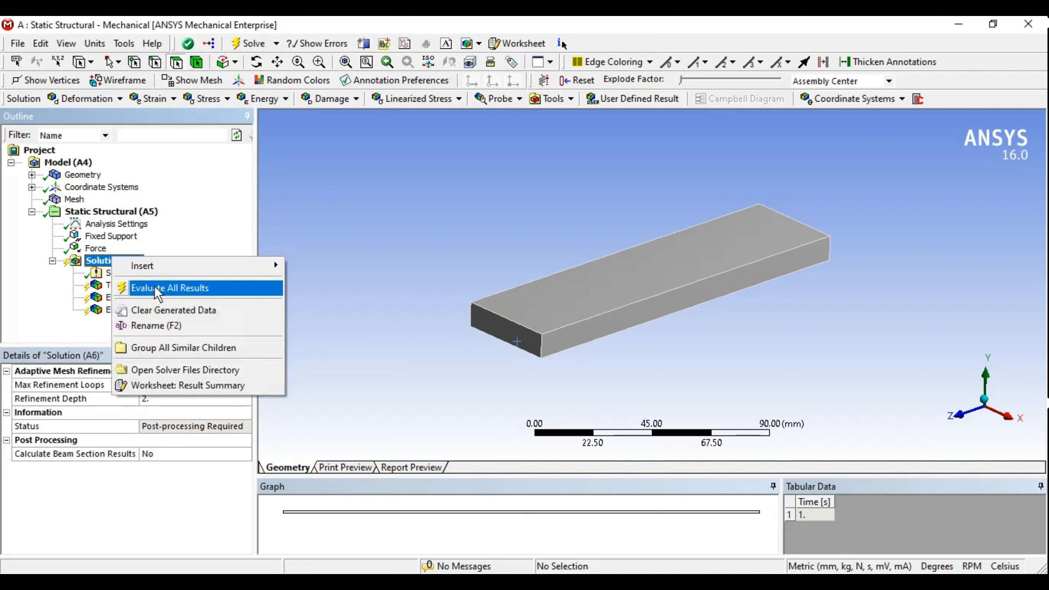
pyautogui.click(352, 183)
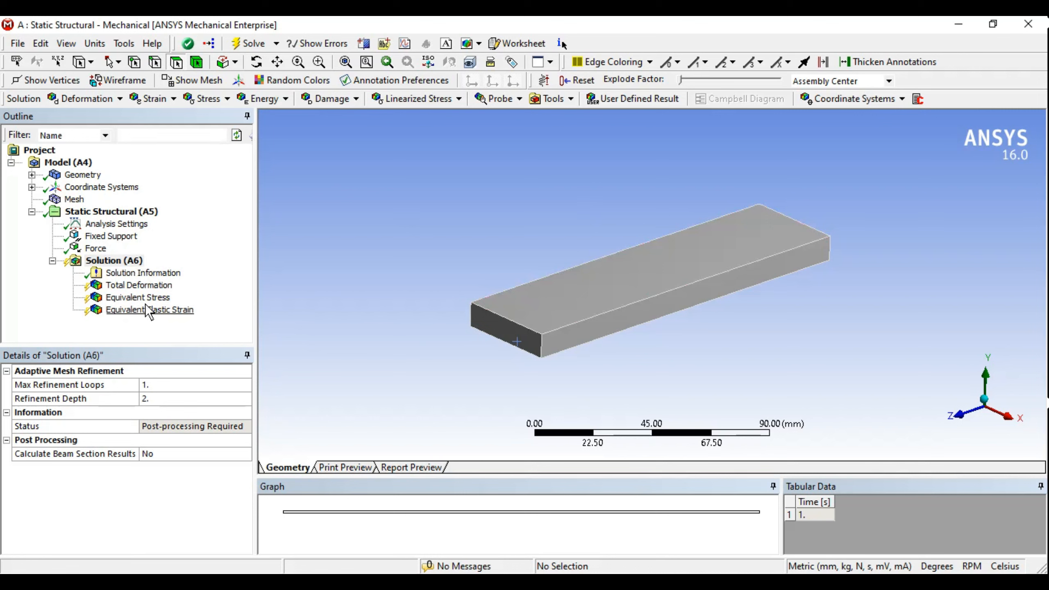
pyautogui.rightClick(120, 260)
pyautogui.click(161, 289)
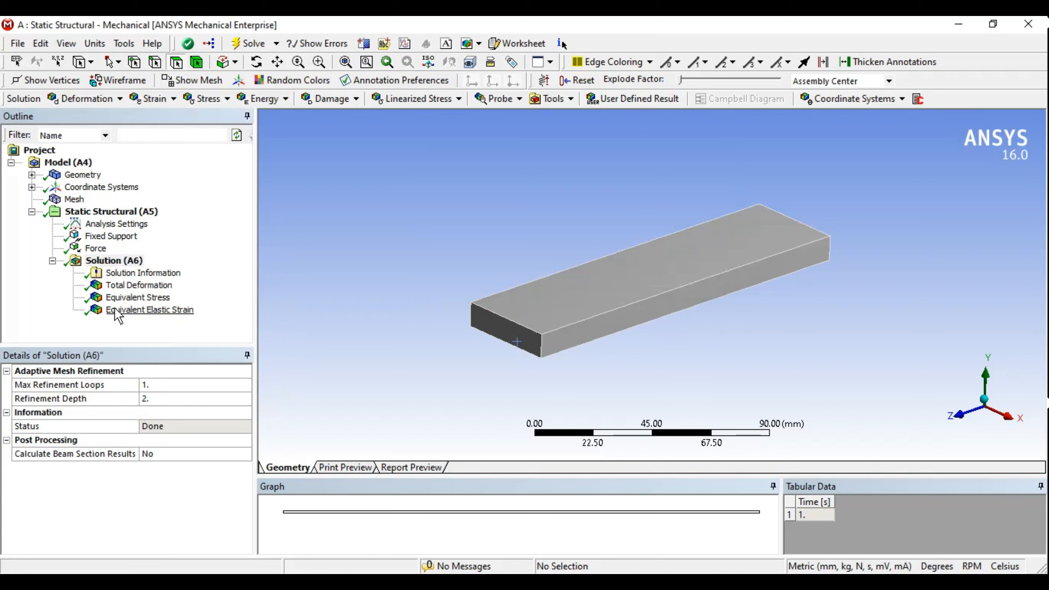
# Step: Show the Total Deformation contour (max 8.2941 mm) and enlarge the Graph panel
pyautogui.click(124, 285)
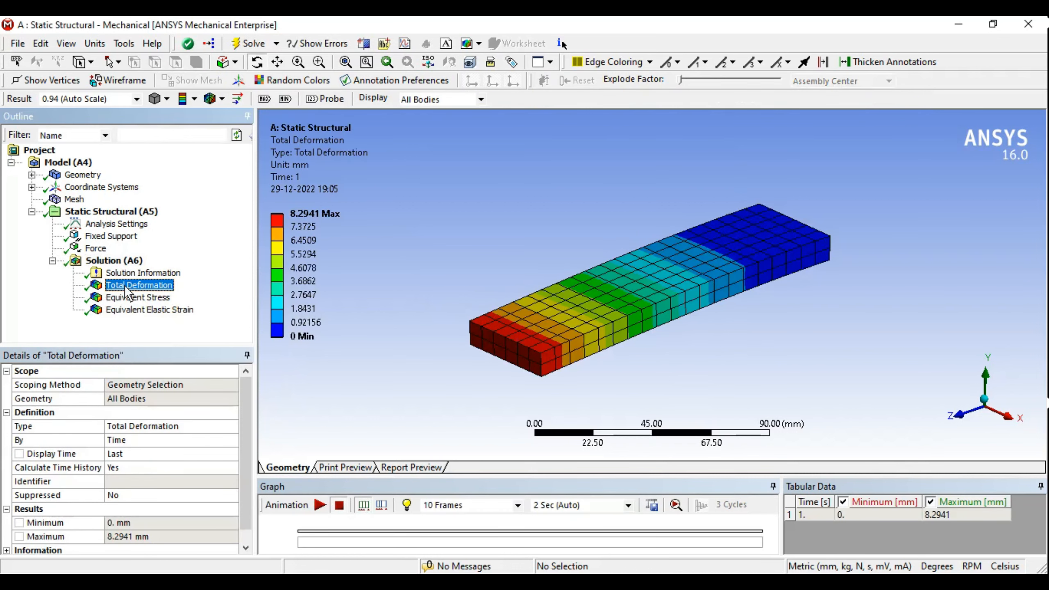
pyautogui.moveTo(729, 298)
pyautogui.mouseDown(button='middle')
pyautogui.moveTo(717, 298)
pyautogui.moveTo(761, 300)
pyautogui.moveTo(740, 307)
pyautogui.mouseUp(button='middle')
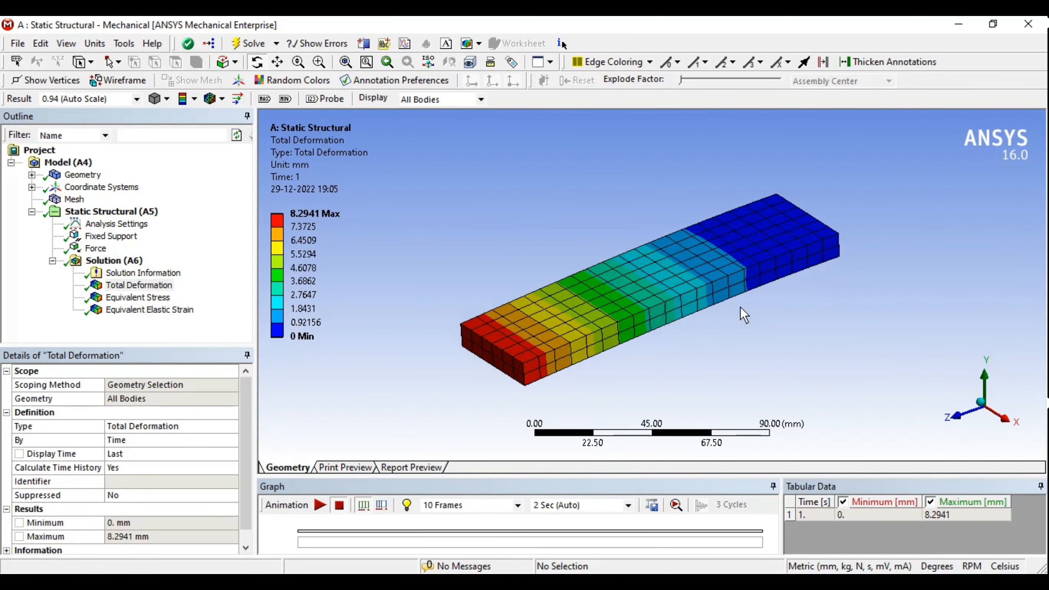
pyautogui.scroll(3, 741, 307)
pyautogui.moveTo(577, 290); pyautogui.dragTo(551, 284, button='middle')
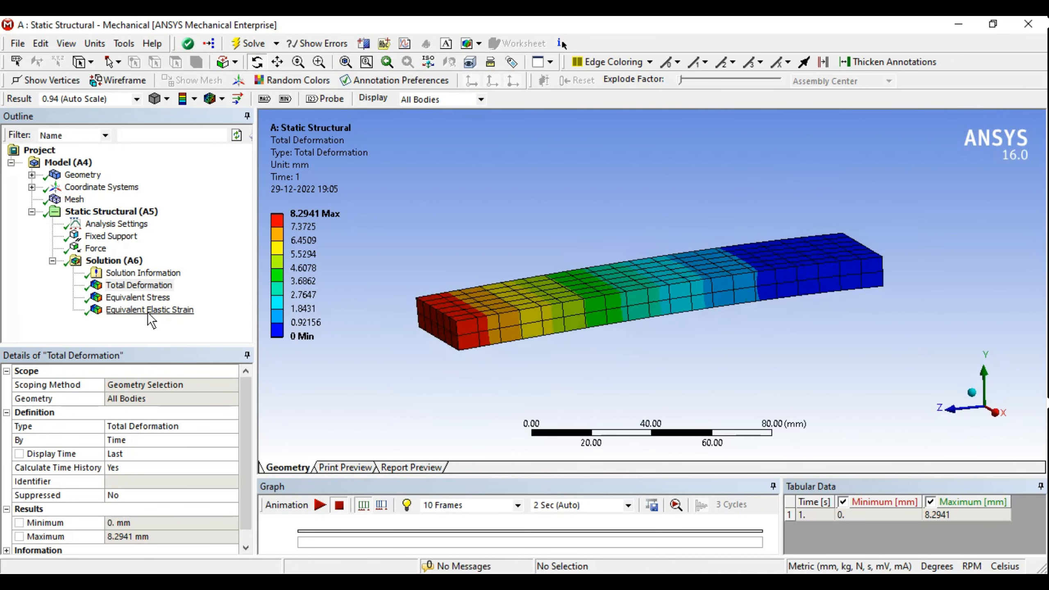
pyautogui.click(142, 286)
pyautogui.moveTo(698, 254); pyautogui.dragTo(636, 199, button='middle')
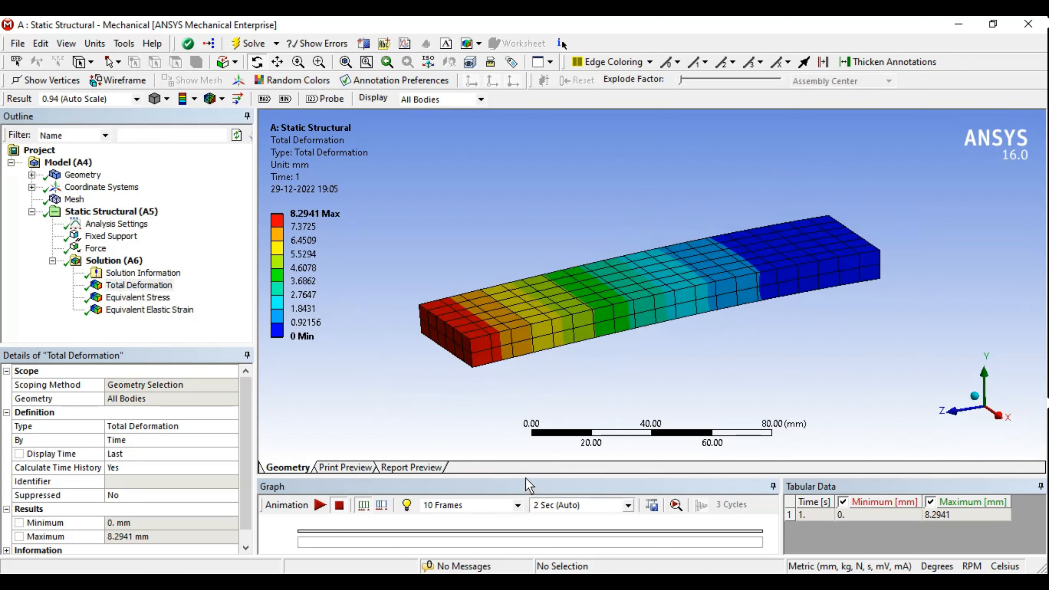
pyautogui.moveTo(526, 477); pyautogui.dragTo(526, 446)
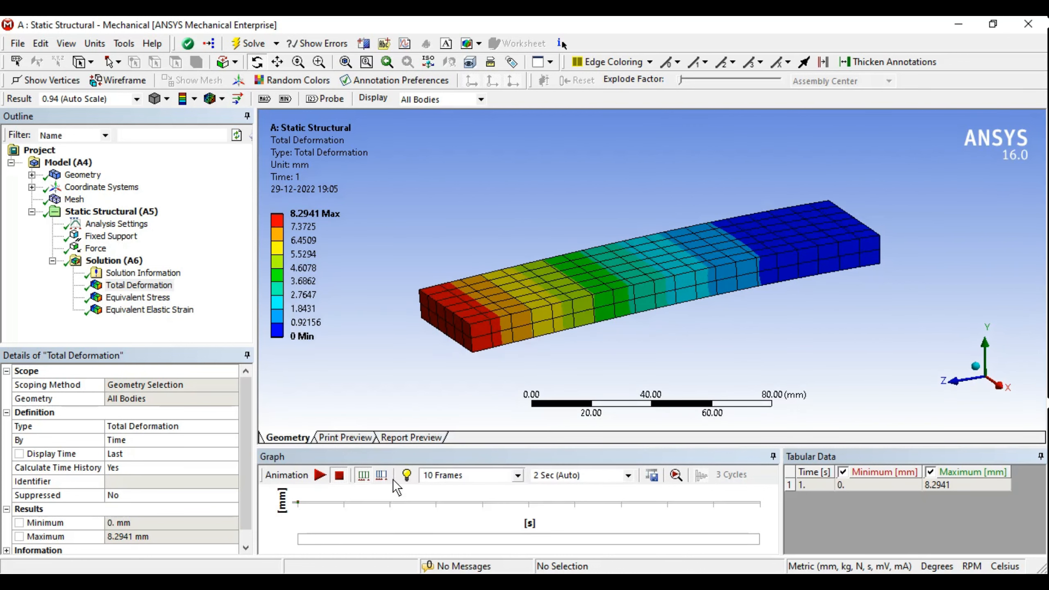
pyautogui.moveTo(609, 300); pyautogui.dragTo(653, 301, button='middle')
pyautogui.scroll(3, 653, 301)
pyautogui.keyDown('ctrl'); pyautogui.moveTo(590, 317); pyautogui.dragTo(594, 301, button='middle'); pyautogui.keyUp('ctrl')
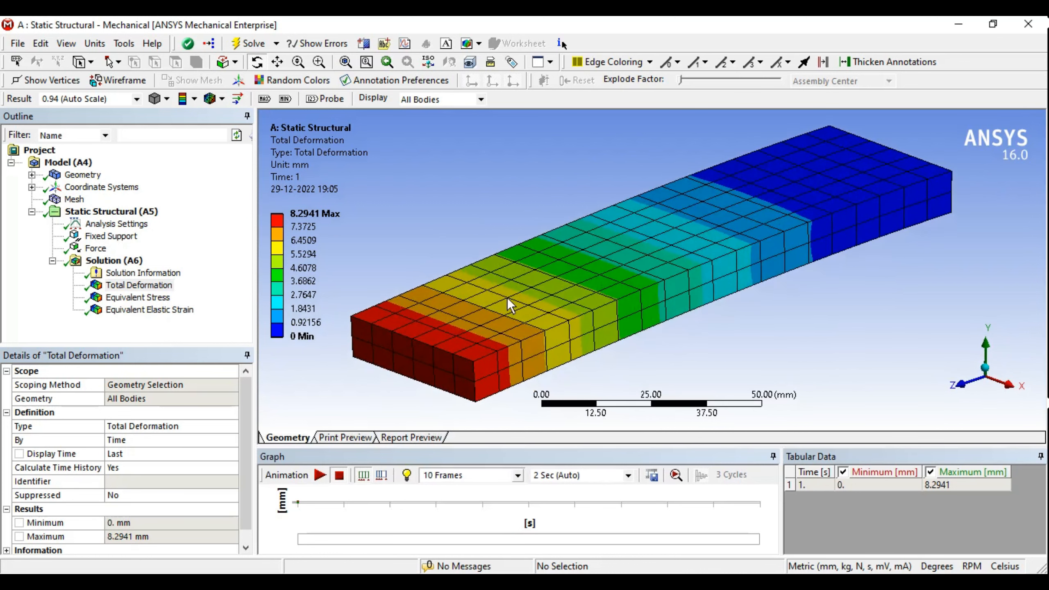
pyautogui.scroll(-2, 546, 281)
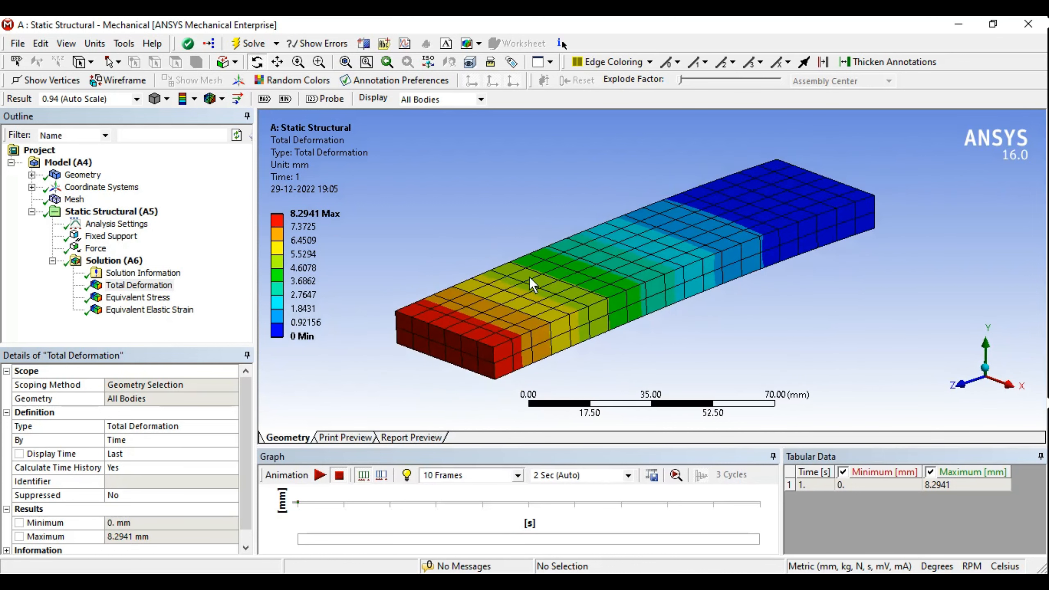
pyautogui.click(133, 286)
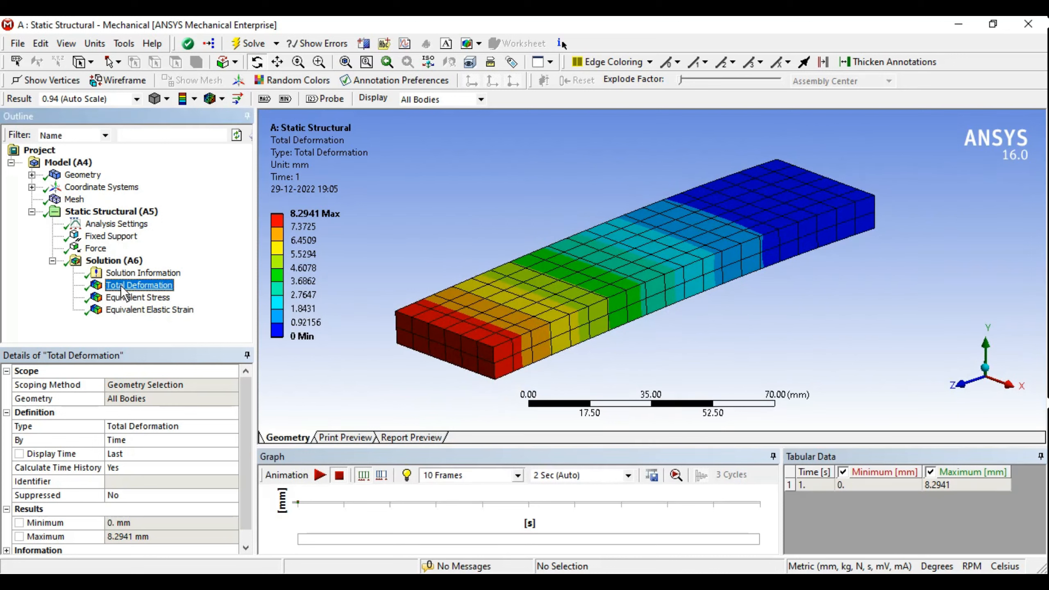
# Step: Set the plot's edge display to No WireFrame
pyautogui.click(223, 100)
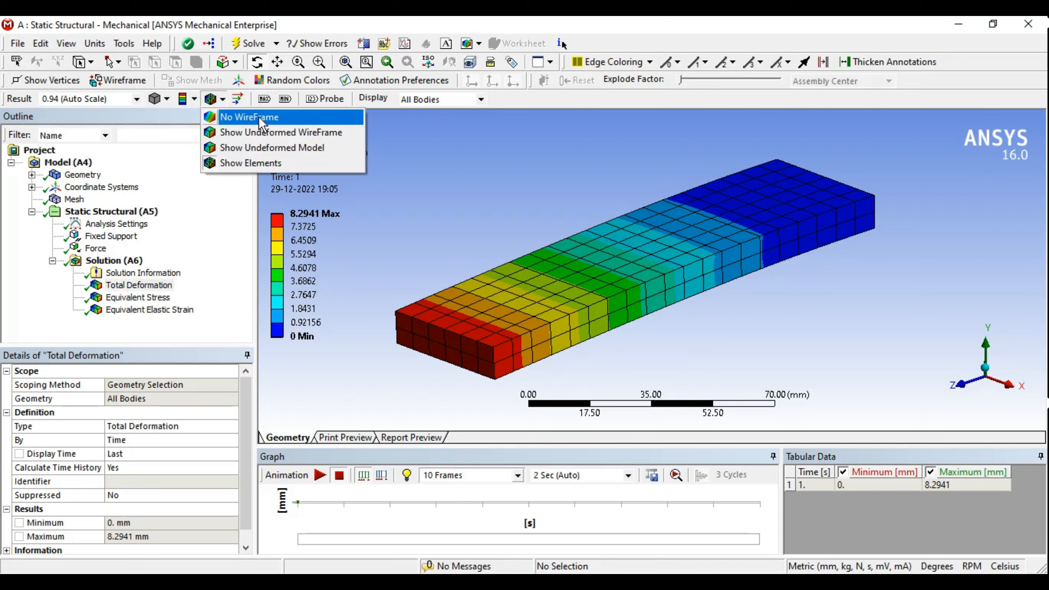
pyautogui.click(332, 162)
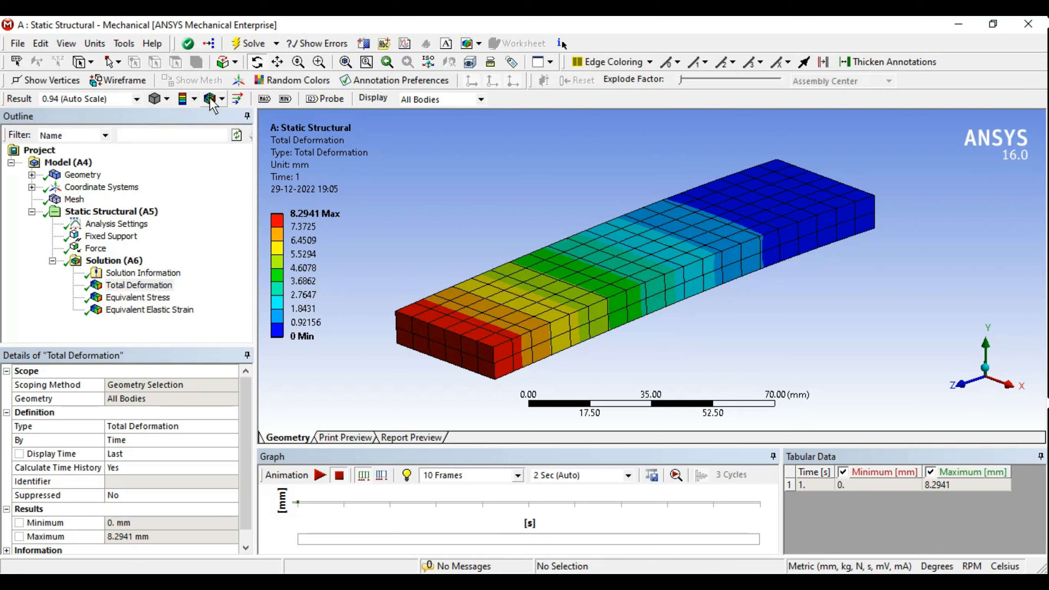
pyautogui.click(222, 99)
pyautogui.click(248, 117)
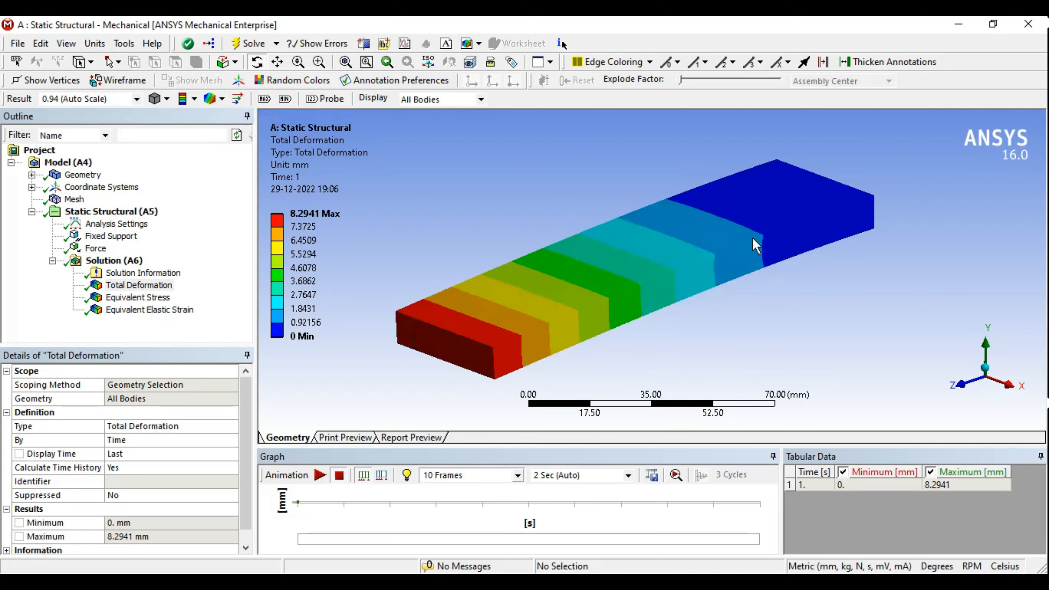
pyautogui.moveTo(752, 238); pyautogui.dragTo(399, 274, button='middle')
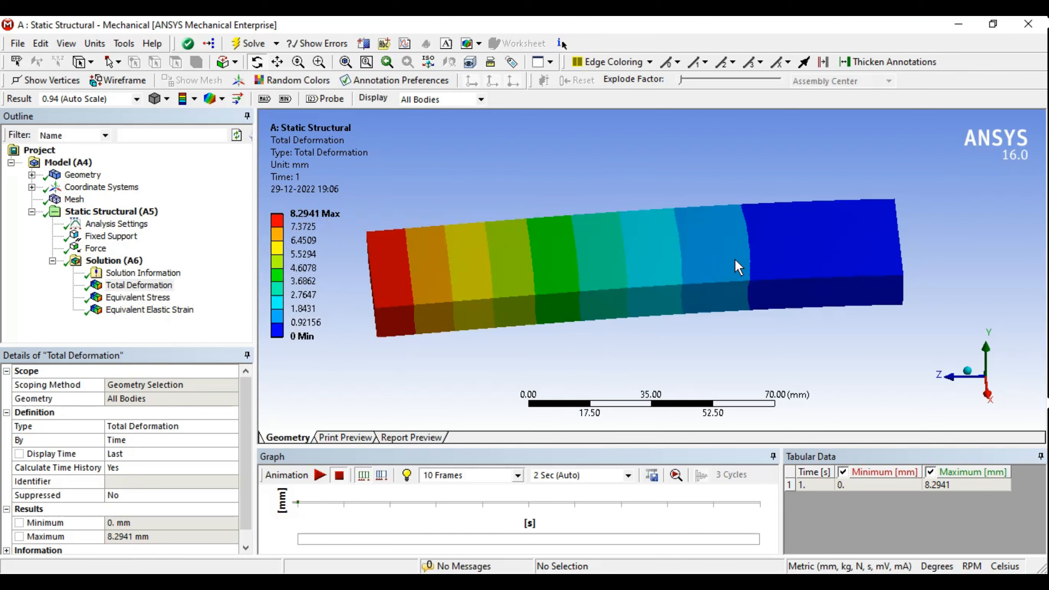
pyautogui.moveTo(718, 259); pyautogui.dragTo(535, 255, button='middle')
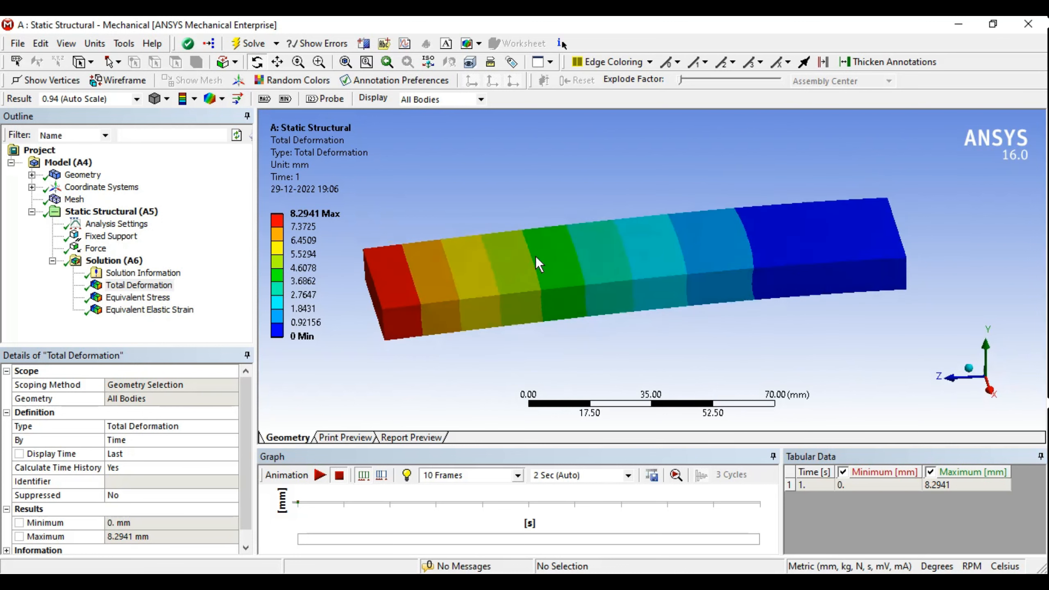
# Step: Switch the Total Deformation plot to Smooth Contours
pyautogui.click(194, 99)
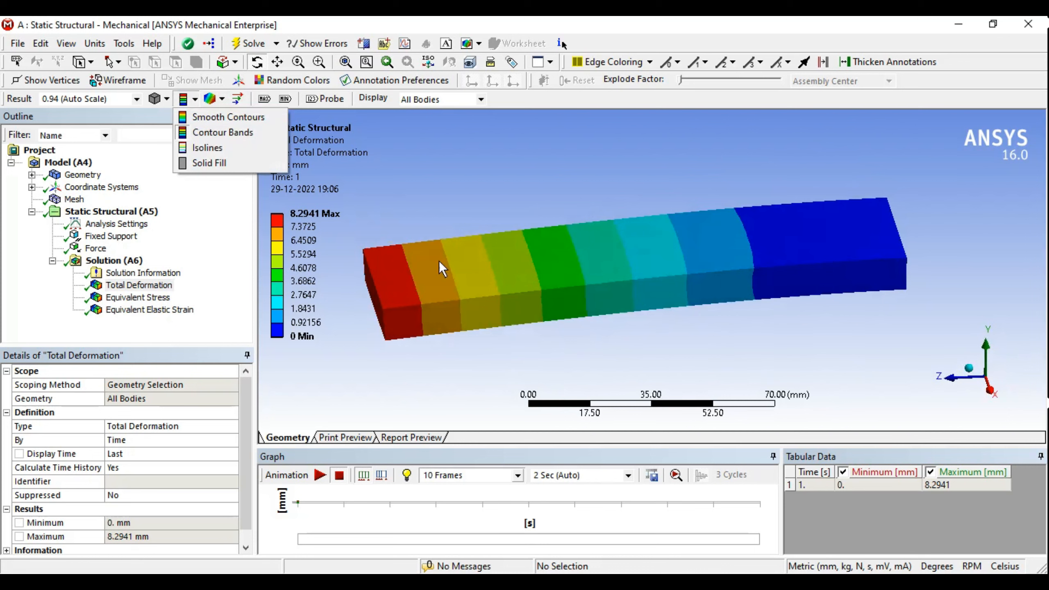
pyautogui.click(234, 117)
pyautogui.moveTo(582, 254); pyautogui.dragTo(603, 245, button='middle')
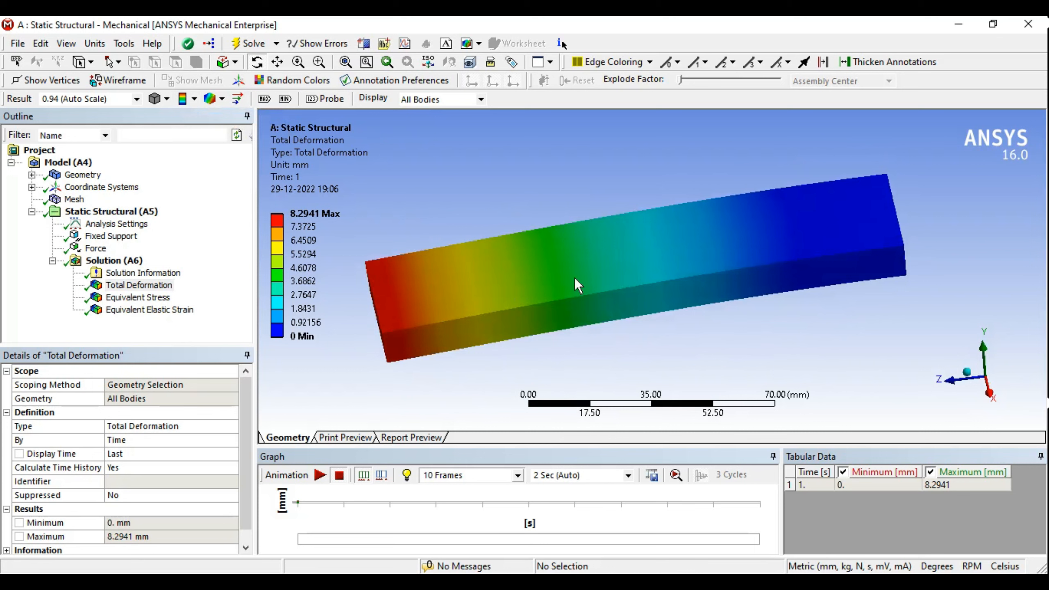
pyautogui.moveTo(593, 304); pyautogui.dragTo(616, 269, button='middle')
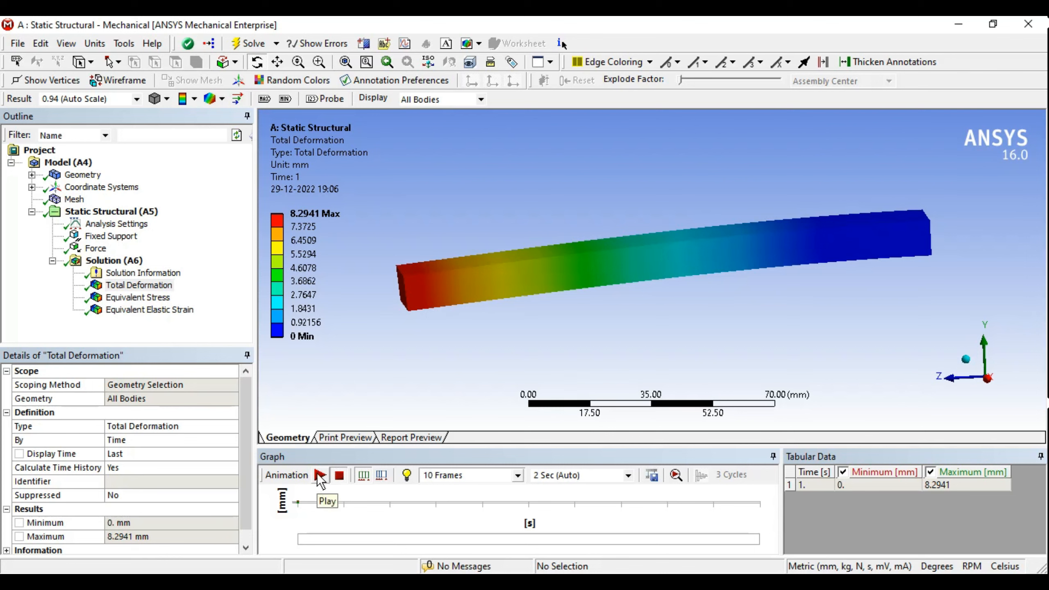
# Step: Play the deformation animation through, then stop it
pyautogui.click(319, 476)
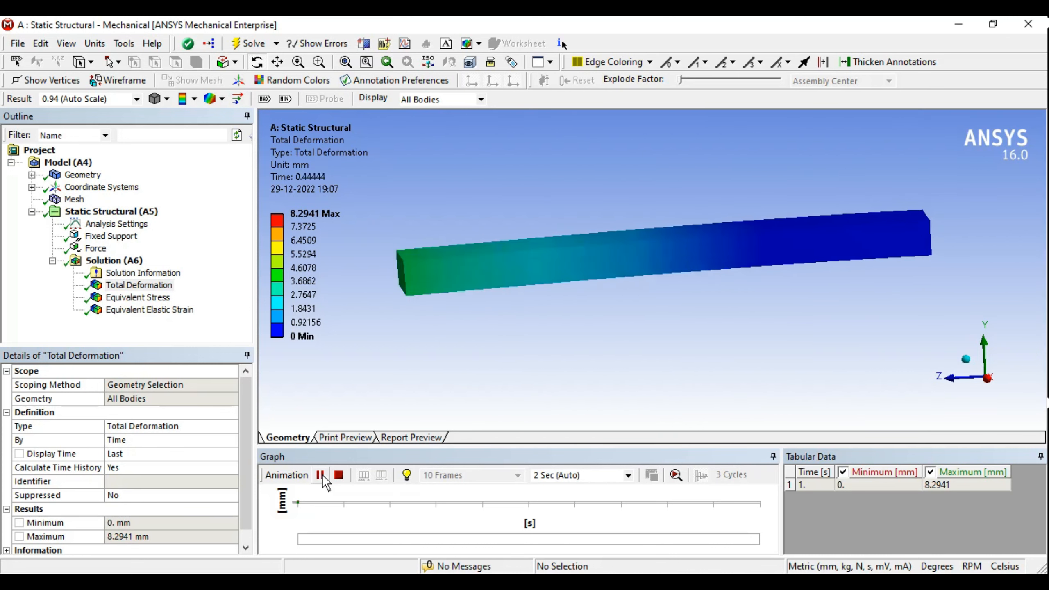
pyautogui.click(339, 475)
pyautogui.moveTo(600, 300); pyautogui.dragTo(633, 310, button='middle')
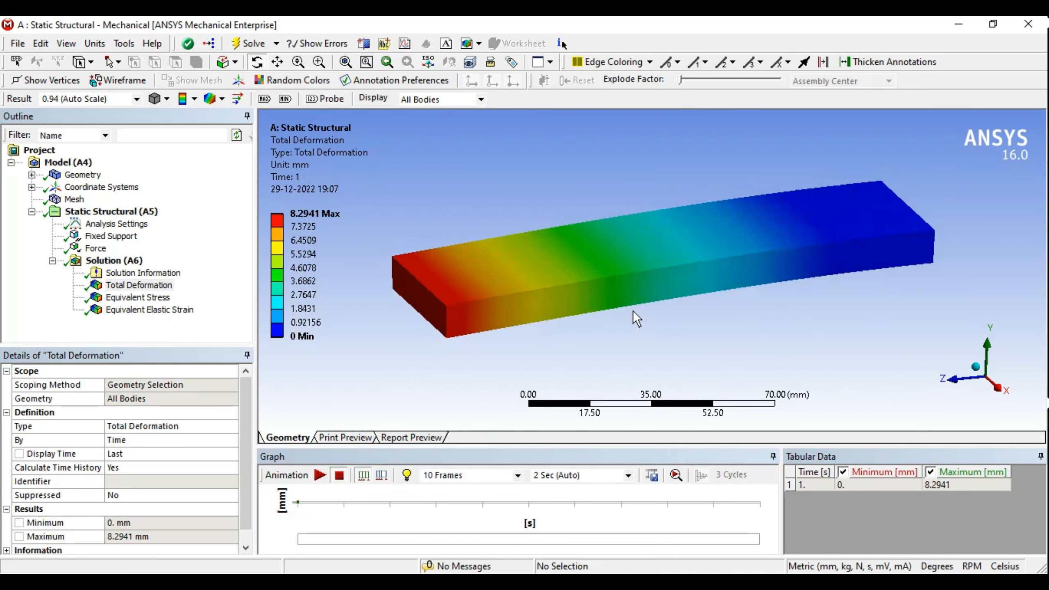
# Step: View the Equivalent Stress (max 1083.9 MPa) and Total Deformation results from several angles
pyautogui.click(135, 298)
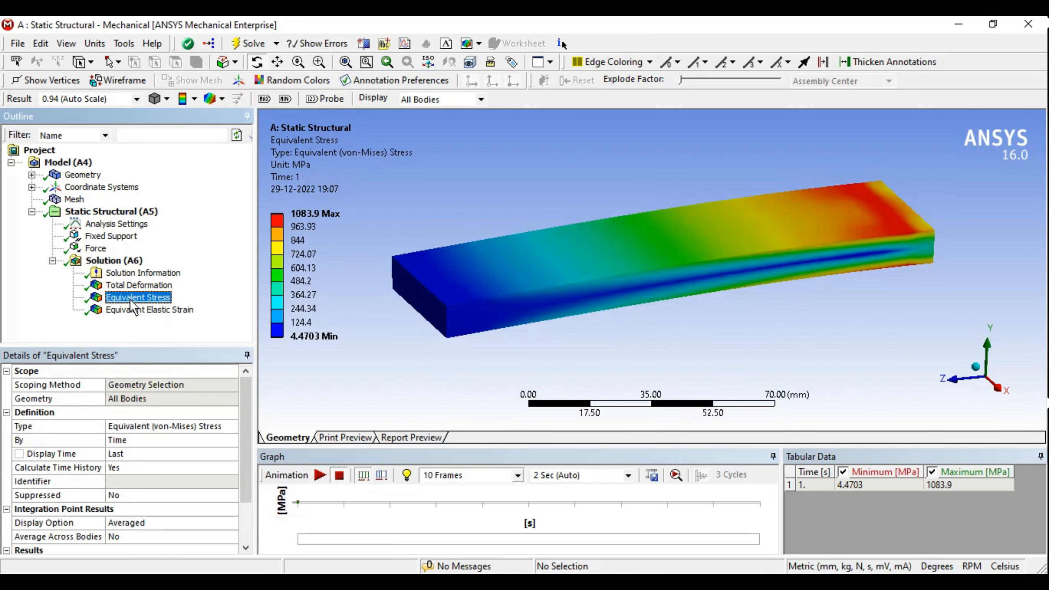
pyautogui.moveTo(765, 233)
pyautogui.mouseDown(button='middle')
pyautogui.moveTo(787, 217)
pyautogui.moveTo(763, 235)
pyautogui.mouseUp(button='middle')
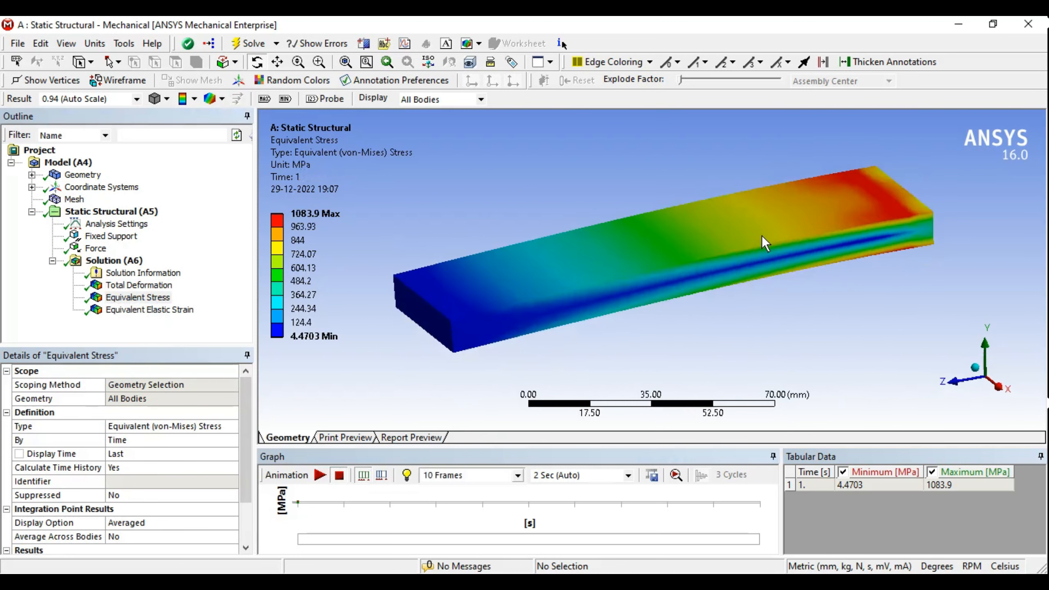
pyautogui.click(159, 287)
pyautogui.moveTo(644, 273); pyautogui.dragTo(492, 247, button='middle')
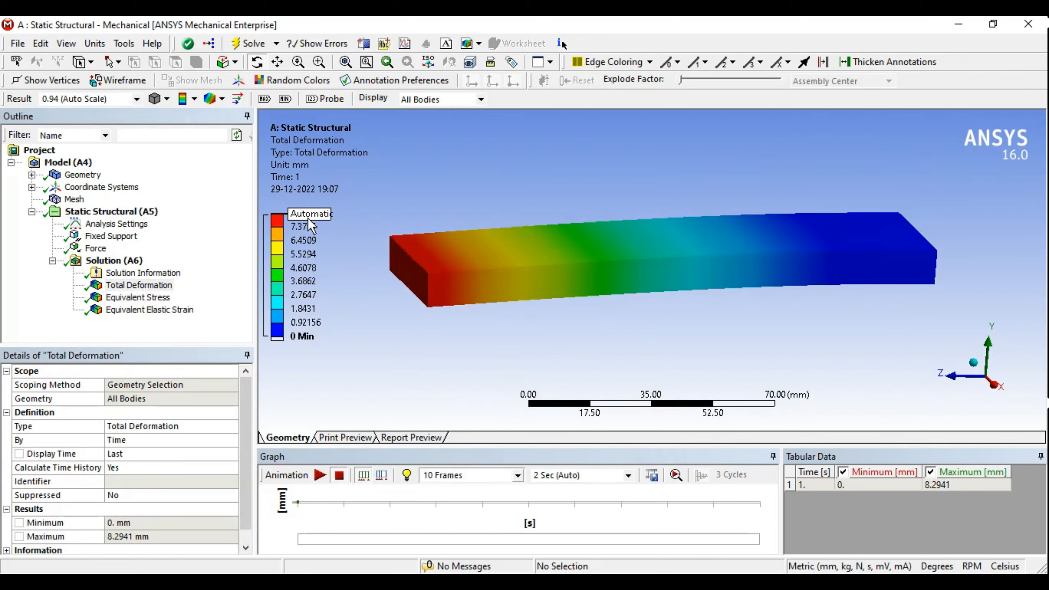
pyautogui.keyDown('ctrl'); pyautogui.moveTo(390, 258); pyautogui.dragTo(378, 281, button='middle'); pyautogui.keyUp('ctrl')
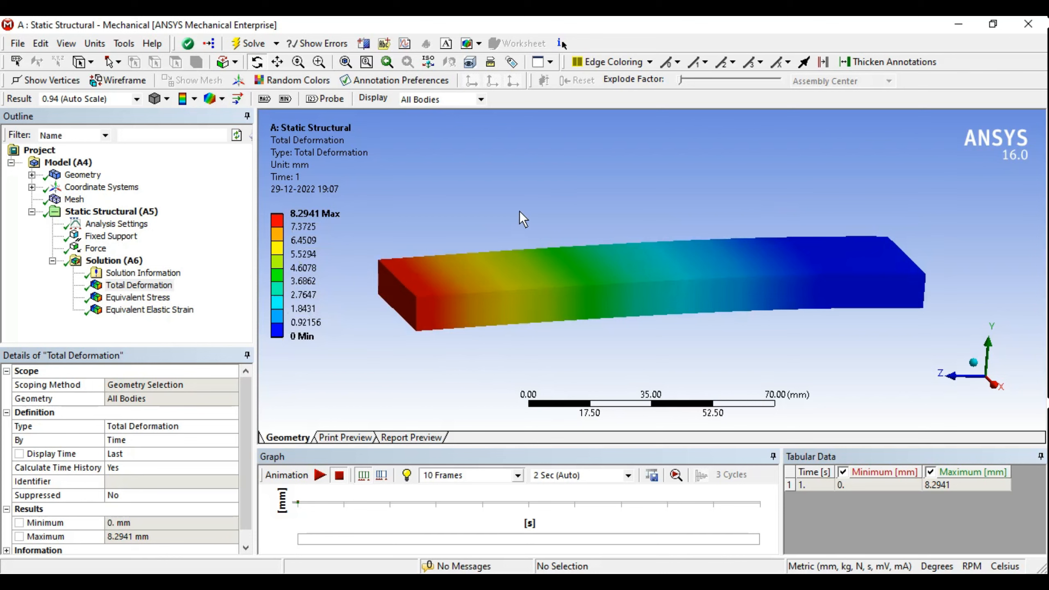
pyautogui.moveTo(517, 242)
pyautogui.mouseDown(button='middle')
pyautogui.moveTo(498, 247)
pyautogui.moveTo(531, 237)
pyautogui.moveTo(523, 239)
pyautogui.mouseUp(button='middle')
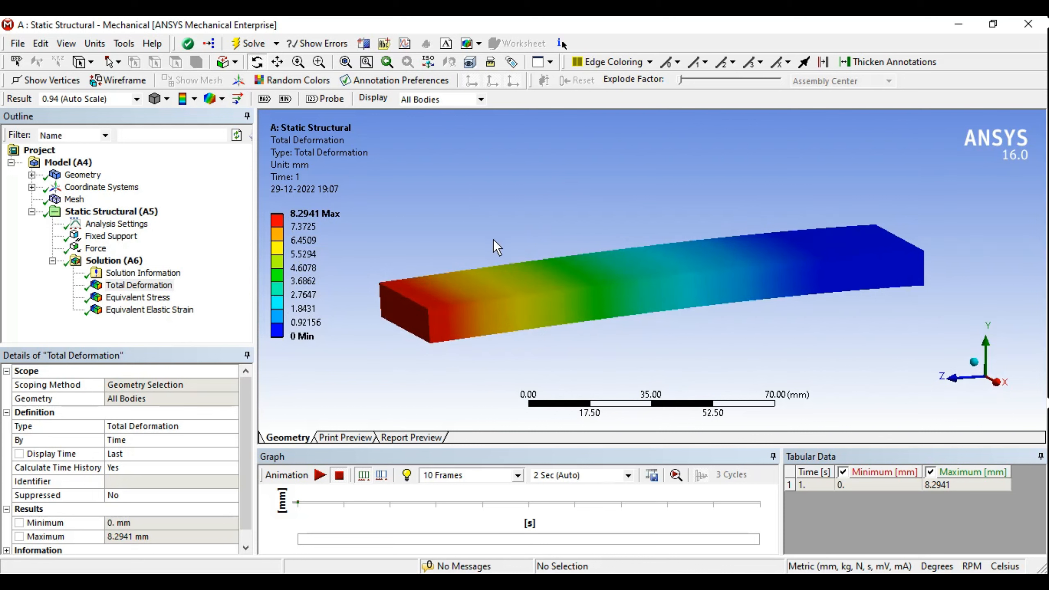
pyautogui.keyDown('ctrl'); pyautogui.moveTo(495, 241); pyautogui.dragTo(526, 222, button='middle'); pyautogui.keyUp('ctrl')
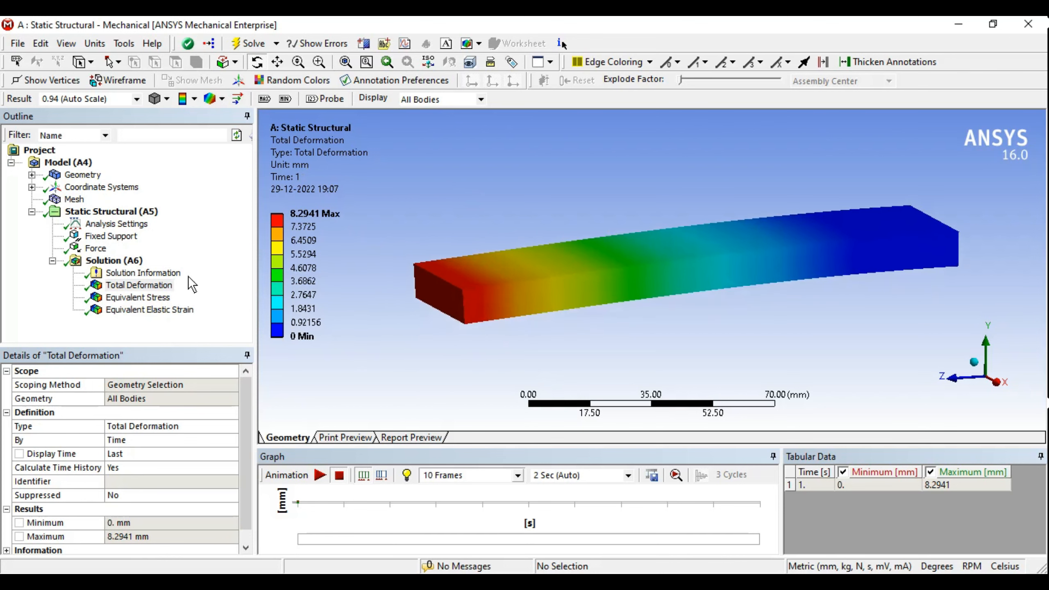
# Step: Show the Equivalent Elastic Strain contour, ranging 5.0444e-5 to 0.0054374 mm/mm
pyautogui.click(153, 296)
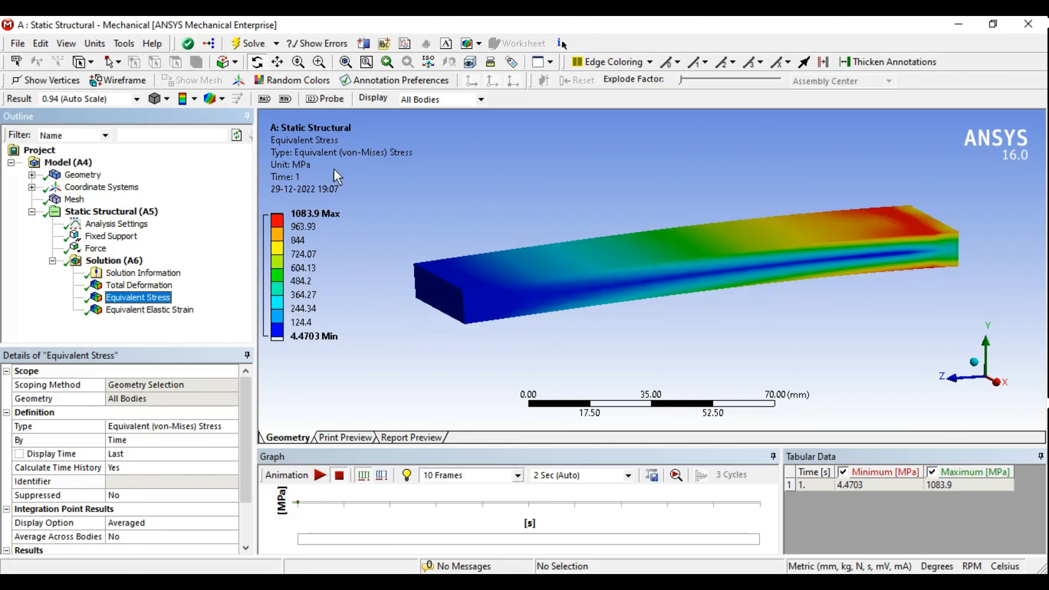
pyautogui.moveTo(762, 268); pyautogui.dragTo(633, 341, button='middle')
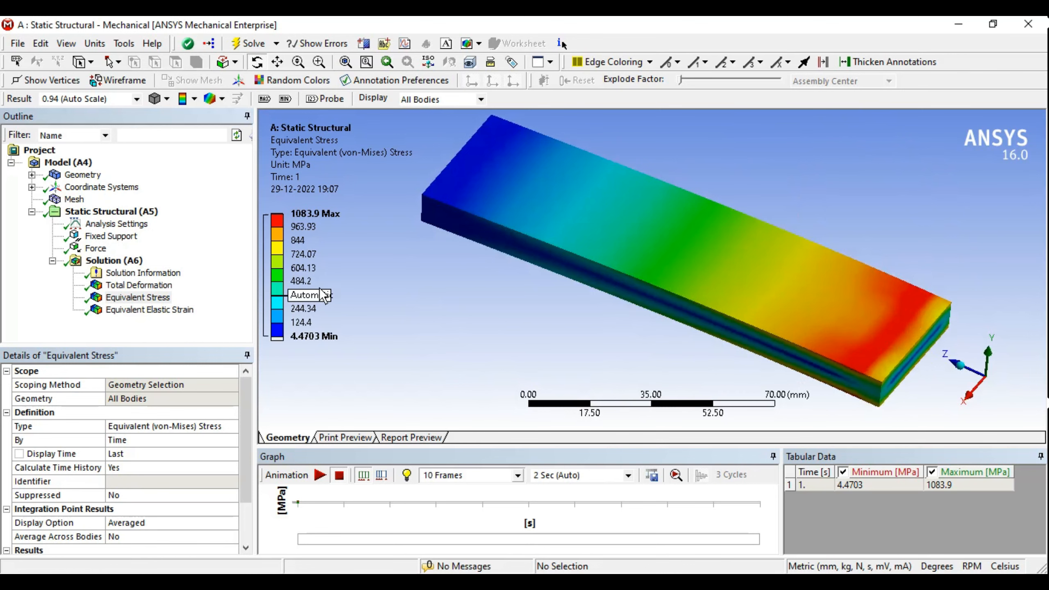
pyautogui.click(183, 312)
pyautogui.moveTo(661, 179); pyautogui.dragTo(624, 198, button='middle')
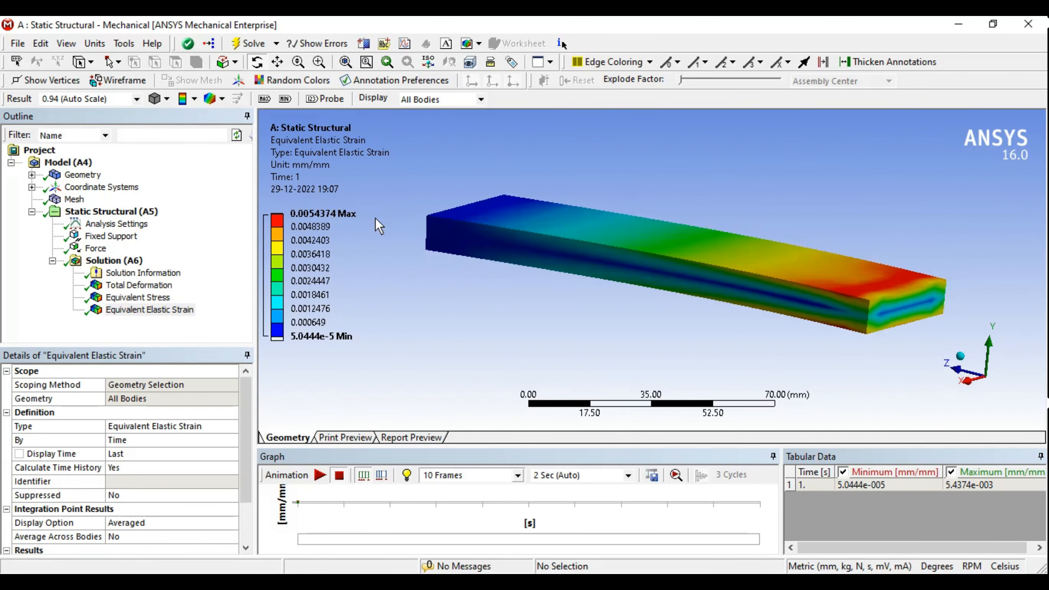
# Step: Play and stop the Equivalent Stress animation, then show Total Deformation (0 to 8.2941 mm)
pyautogui.moveTo(375, 218); pyautogui.dragTo(778, 249, button='middle')
pyautogui.click(150, 298)
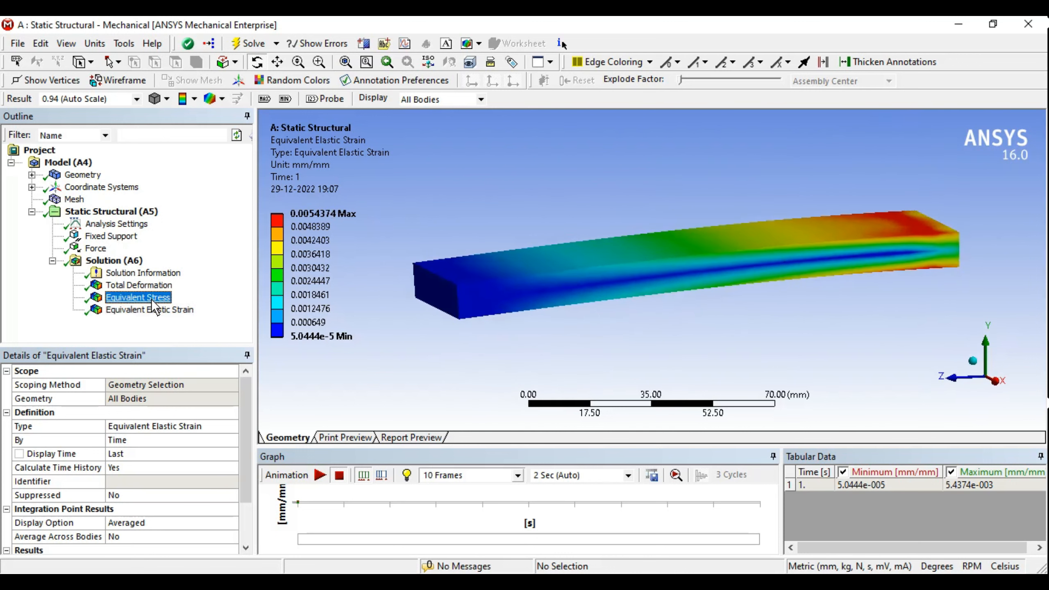
pyautogui.click(321, 476)
pyautogui.moveTo(606, 266); pyautogui.dragTo(640, 285, button='middle')
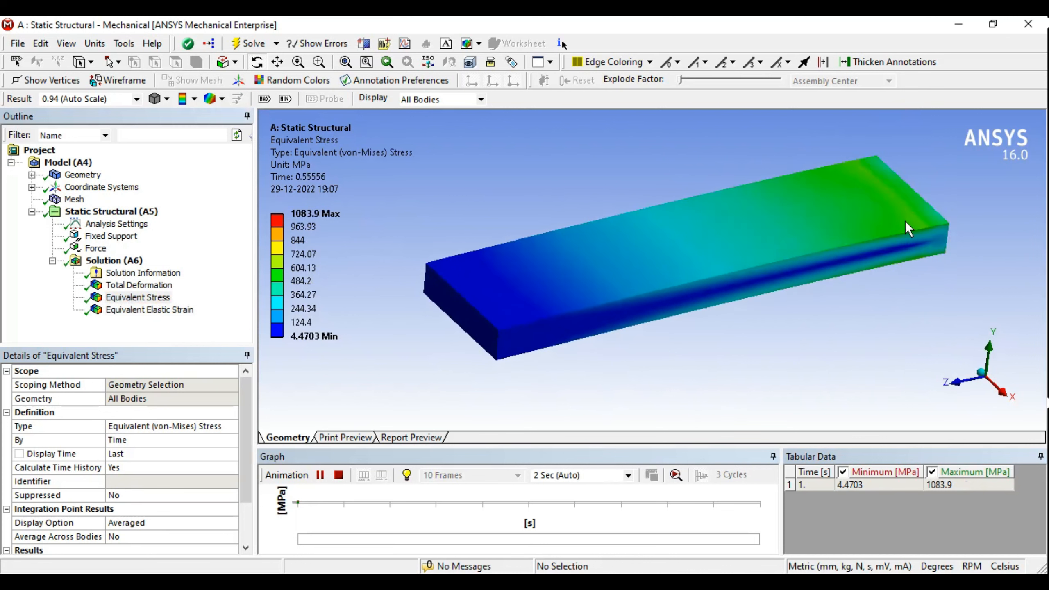
pyautogui.moveTo(836, 197); pyautogui.dragTo(828, 249, button='middle')
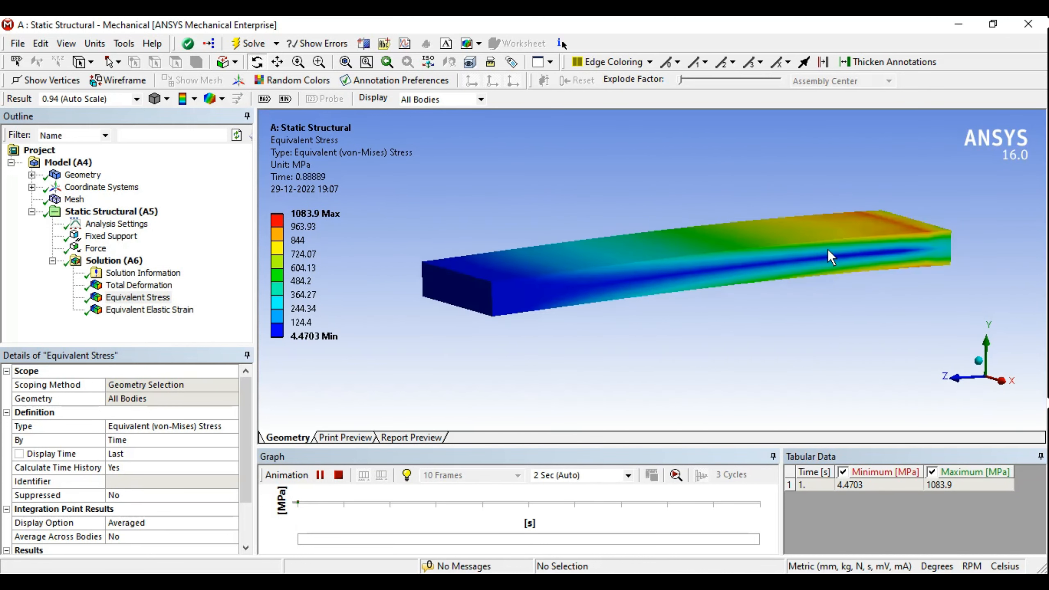
pyautogui.click(342, 476)
pyautogui.click(139, 285)
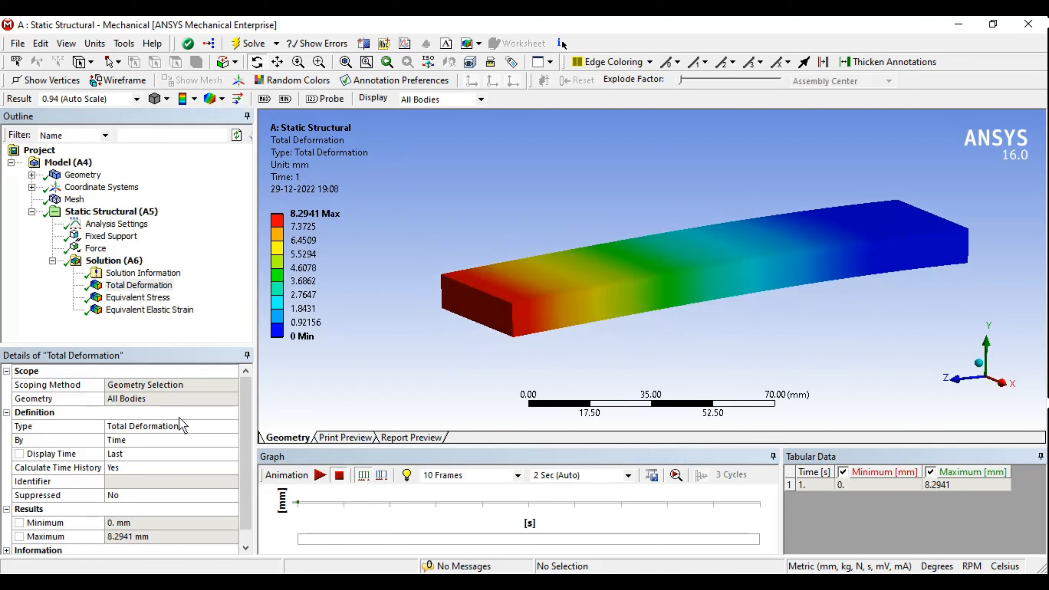
pyautogui.moveTo(247, 391); pyautogui.dragTo(245, 429)
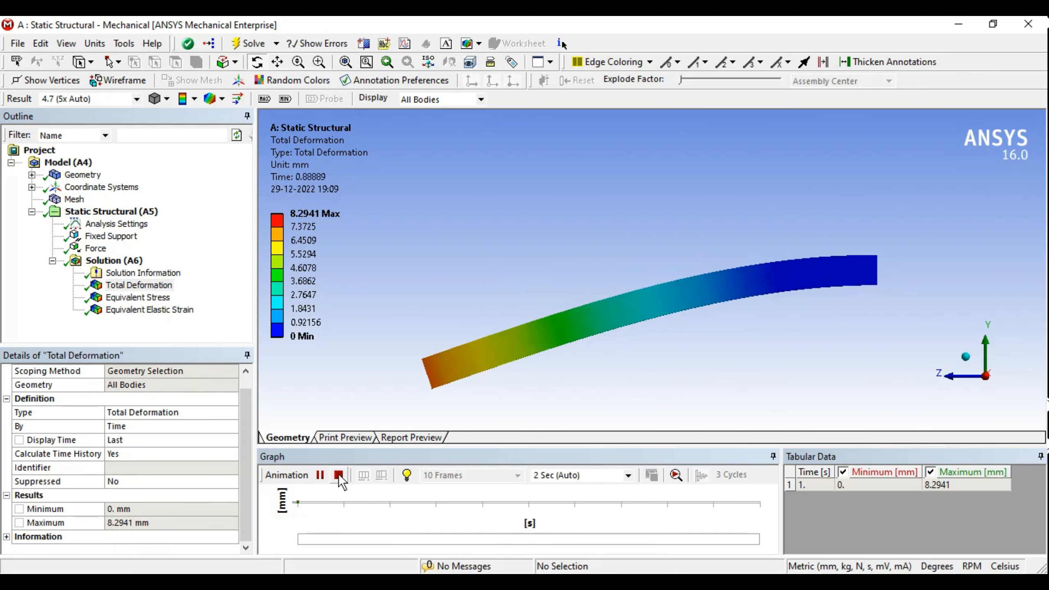
# Step: Play and stop the Total Deformation animation at 4.7 (5x Auto) scale
pyautogui.click(339, 475)
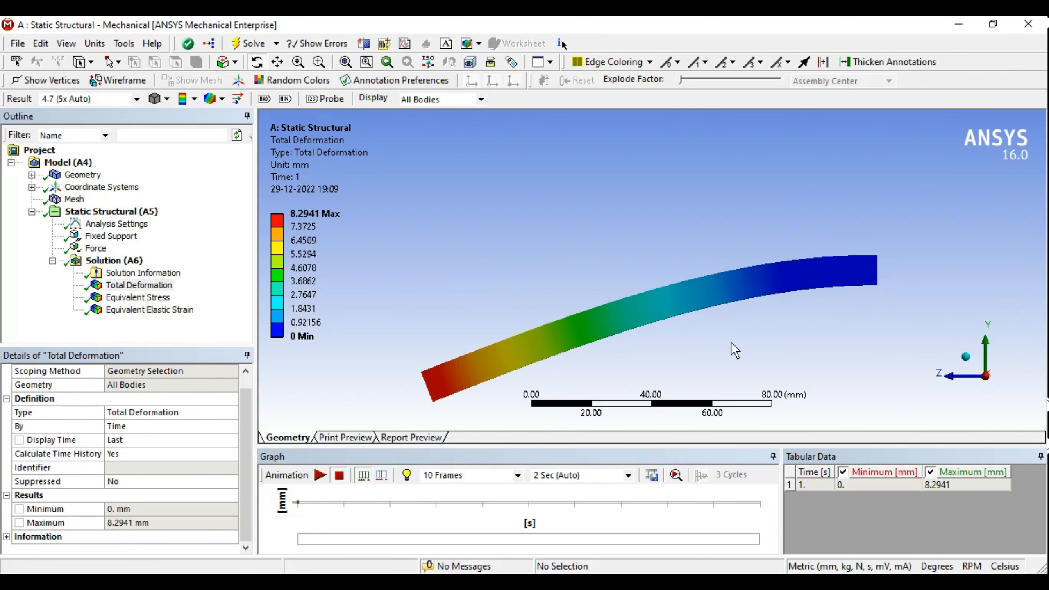
pyautogui.keyDown('ctrl'); pyautogui.moveTo(717, 333); pyautogui.dragTo(672, 261, button='middle'); pyautogui.keyUp('ctrl')
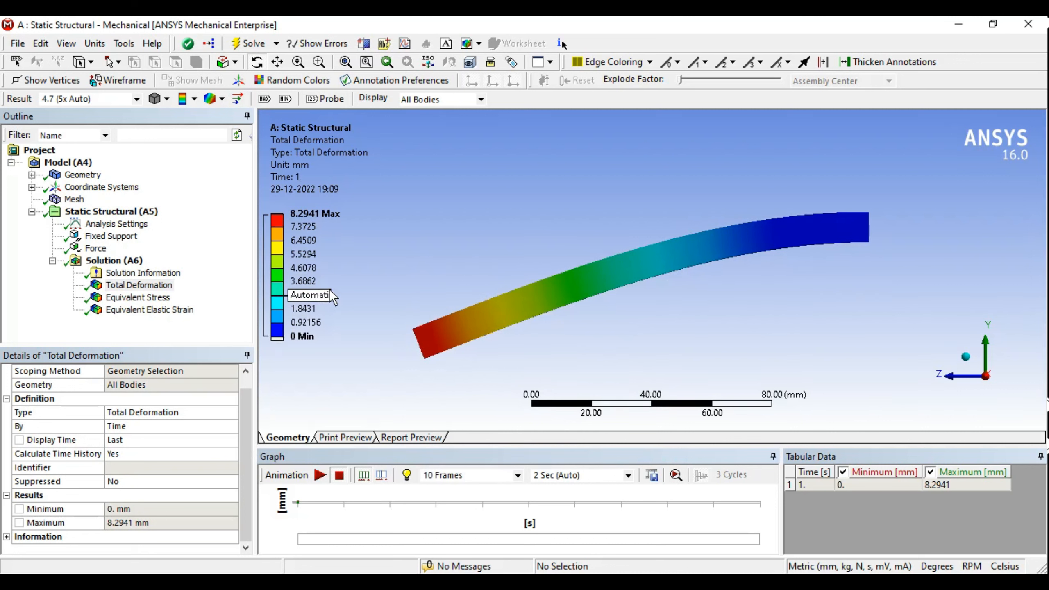
pyautogui.moveTo(594, 280); pyautogui.dragTo(619, 275, button='middle')
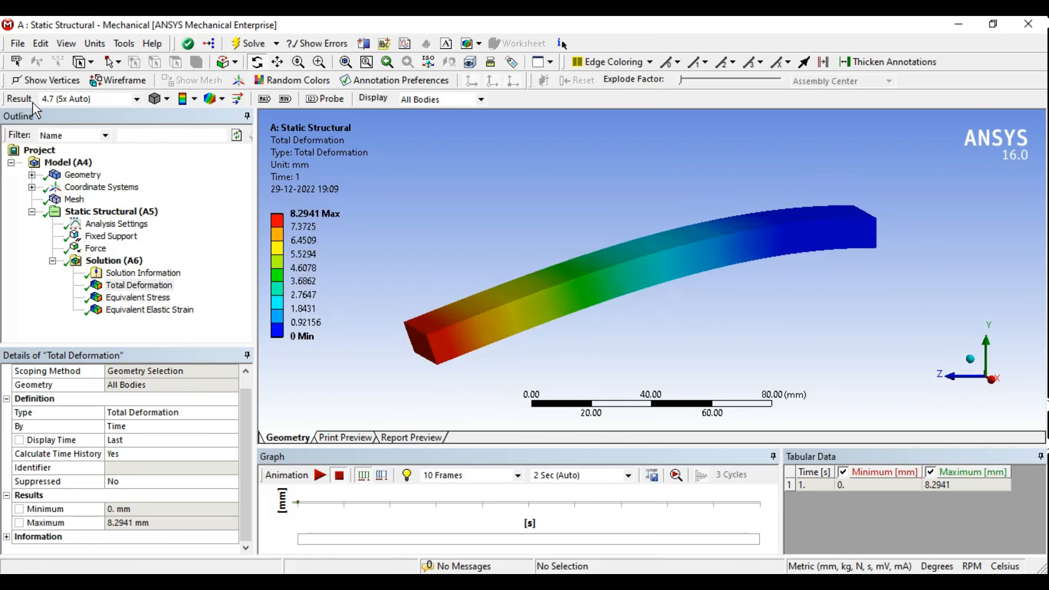
pyautogui.moveTo(535, 351); pyautogui.dragTo(603, 306, button='middle')
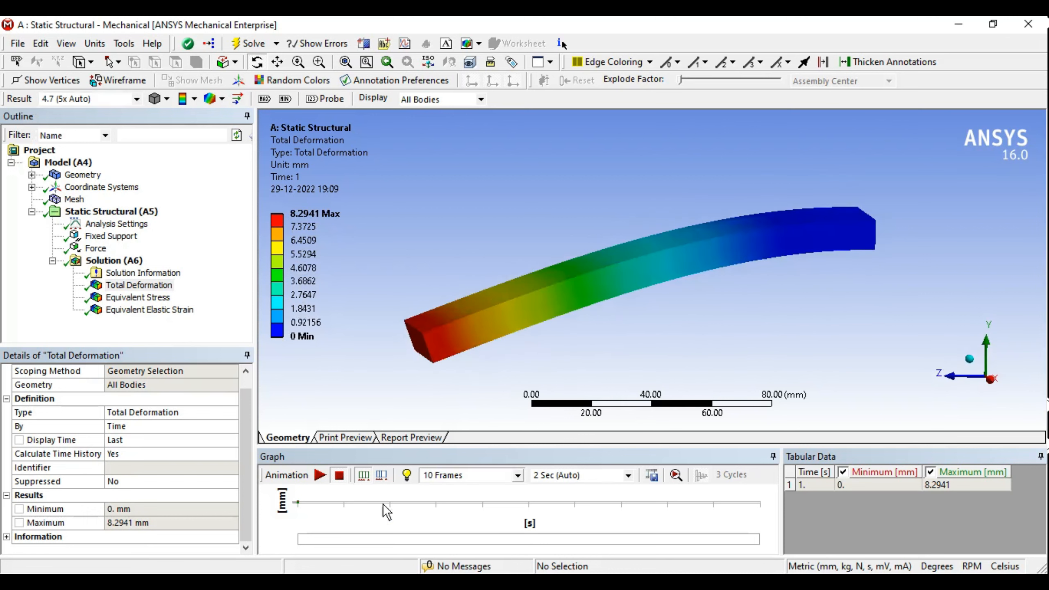
pyautogui.click(322, 476)
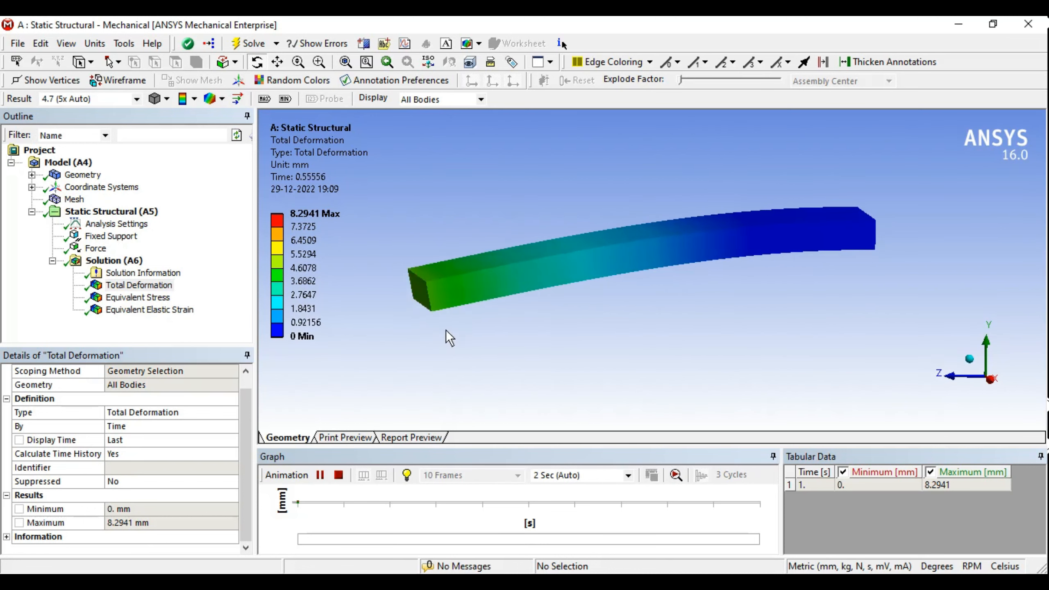
pyautogui.moveTo(446, 330); pyautogui.dragTo(480, 333, button='middle')
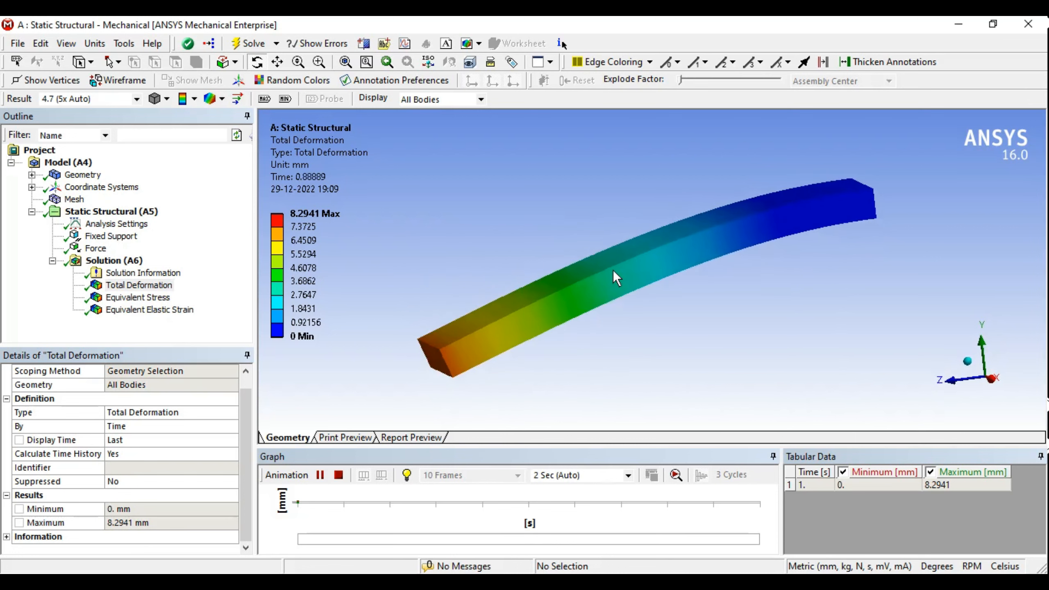
pyautogui.moveTo(613, 270)
pyautogui.mouseDown(button='middle')
pyautogui.moveTo(634, 254)
pyautogui.moveTo(630, 243)
pyautogui.moveTo(578, 257)
pyautogui.moveTo(610, 257)
pyautogui.mouseUp(button='middle')
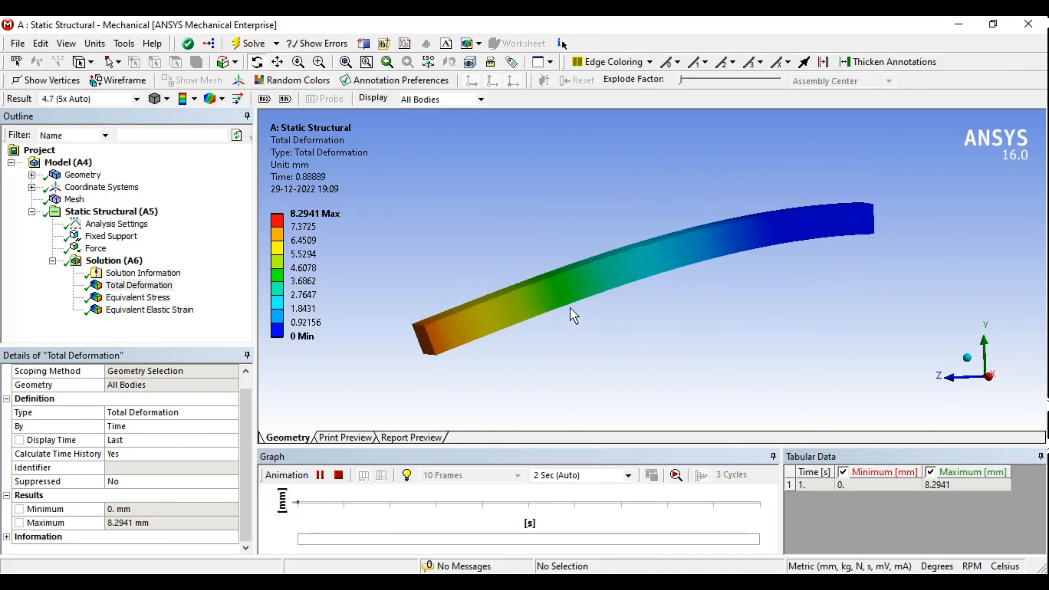
pyautogui.moveTo(571, 308); pyautogui.dragTo(644, 253, button='middle')
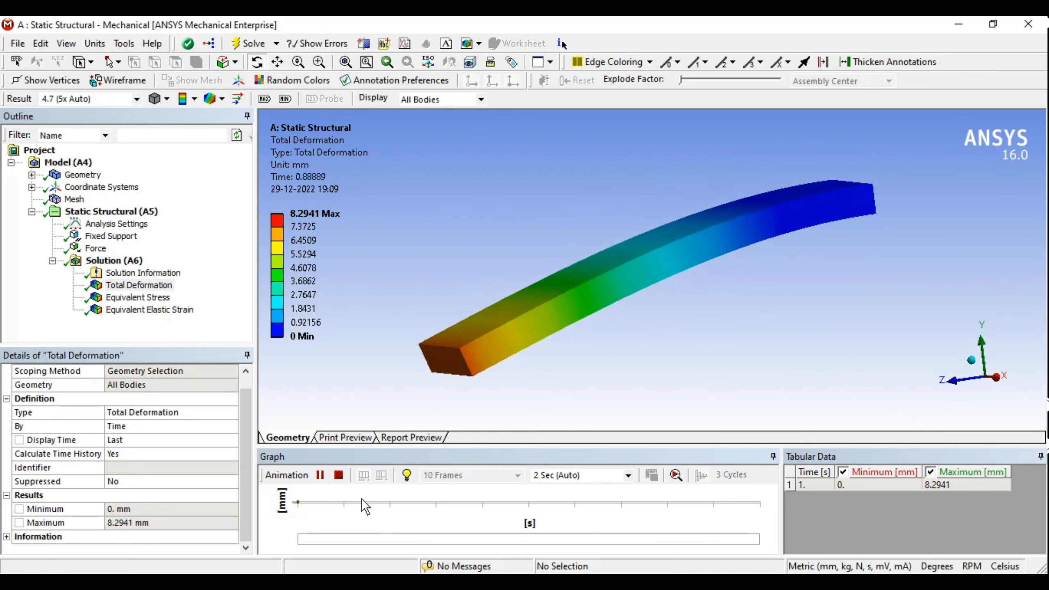
pyautogui.click(339, 475)
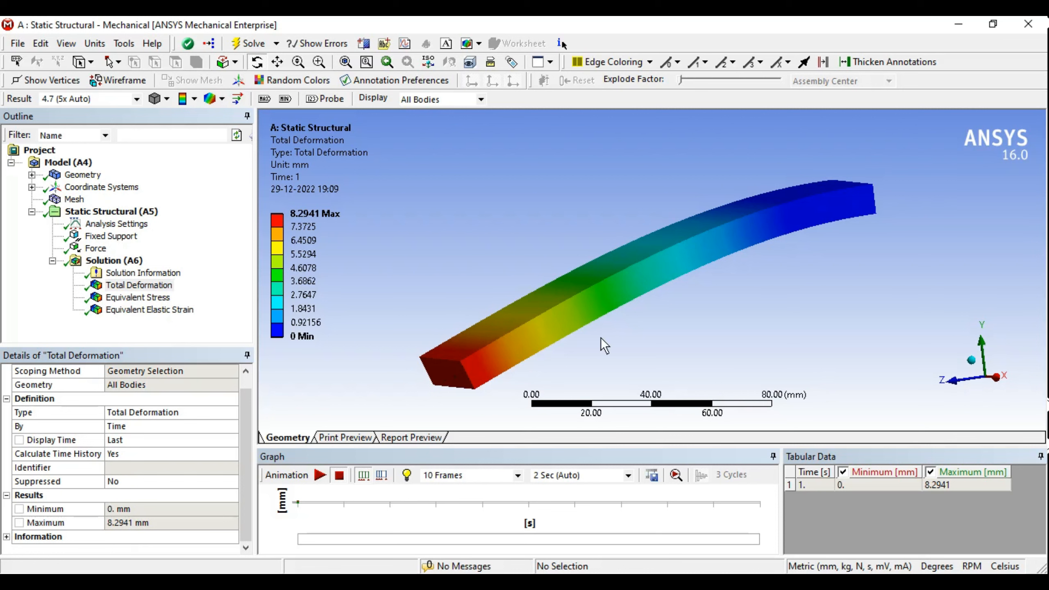
pyautogui.moveTo(601, 339); pyautogui.dragTo(636, 313, button='middle')
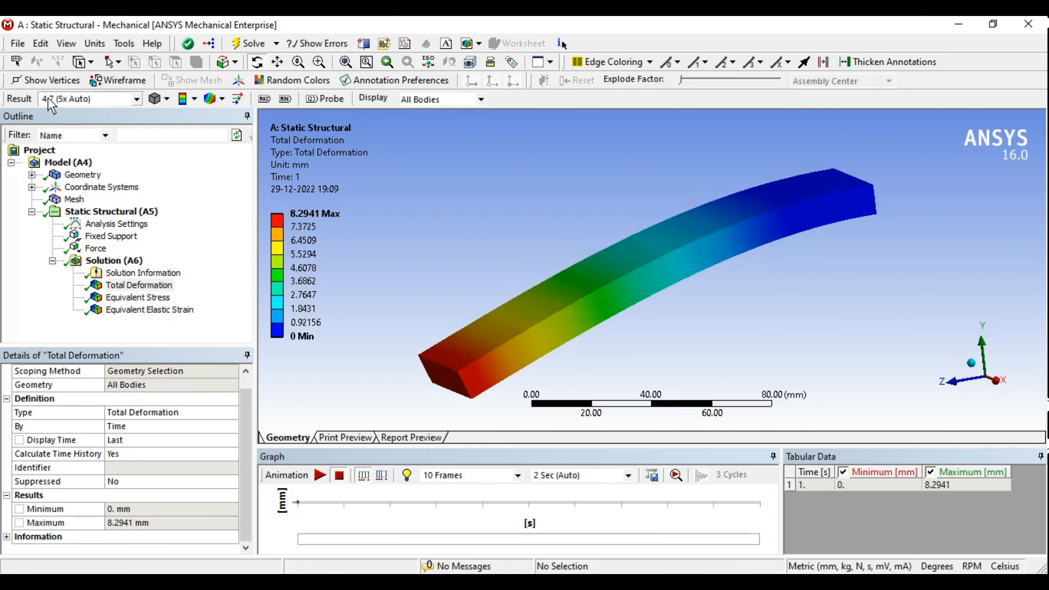
# Step: Bring up the Result deformation scale dropdown list
pyautogui.click(96, 98)
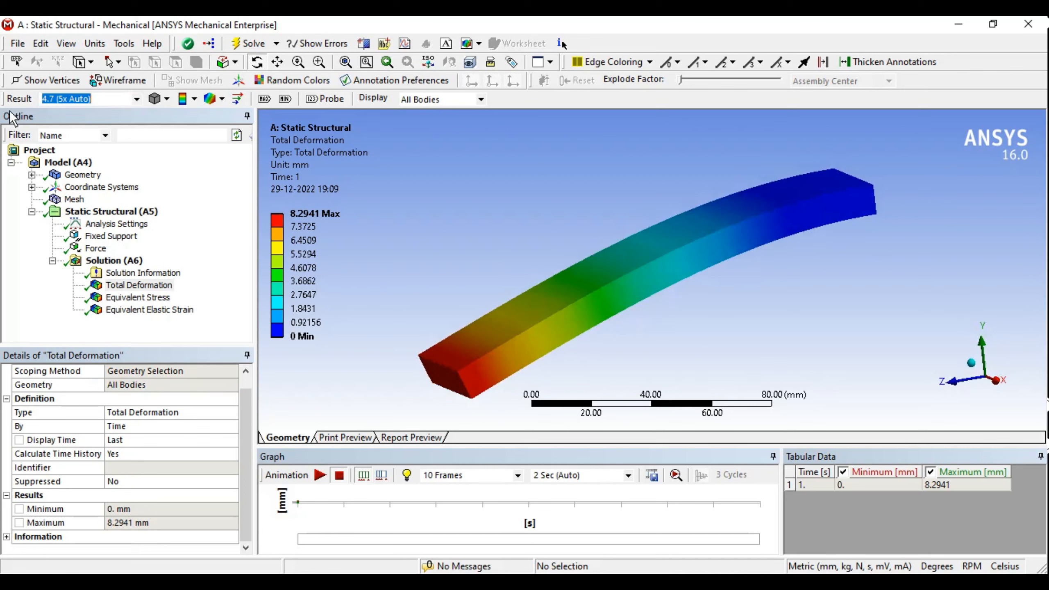
pyautogui.click(361, 239)
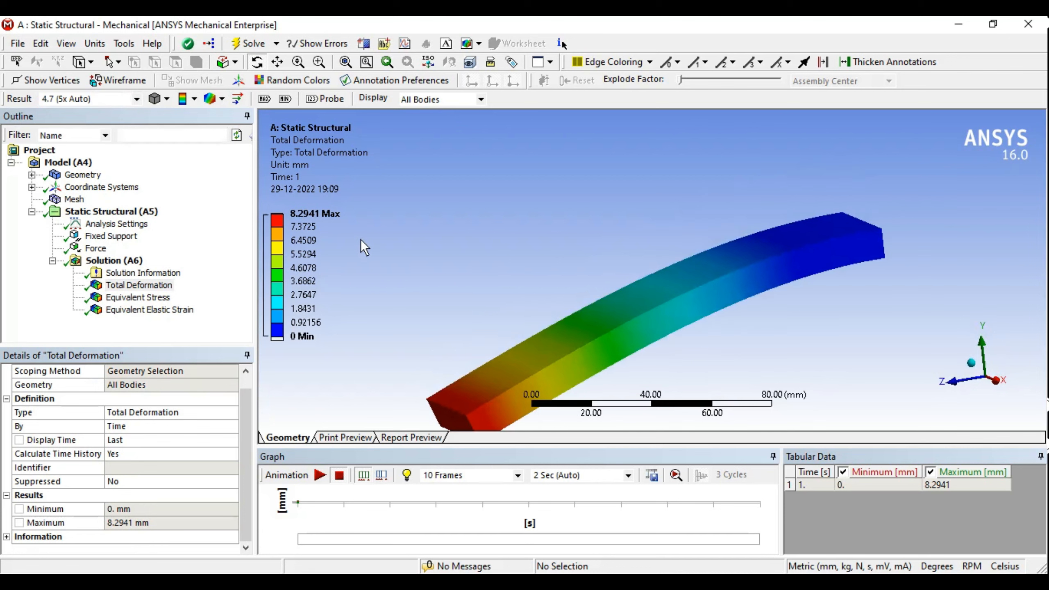
pyautogui.keyDown('ctrl'); pyautogui.moveTo(550, 238); pyautogui.dragTo(565, 193, button='middle'); pyautogui.keyUp('ctrl')
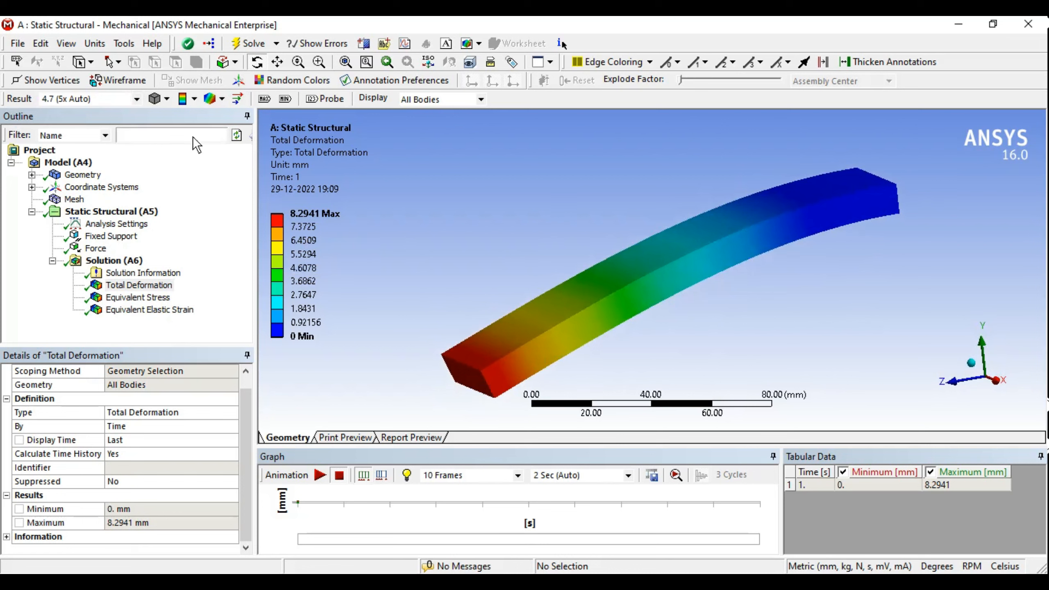
pyautogui.click(137, 101)
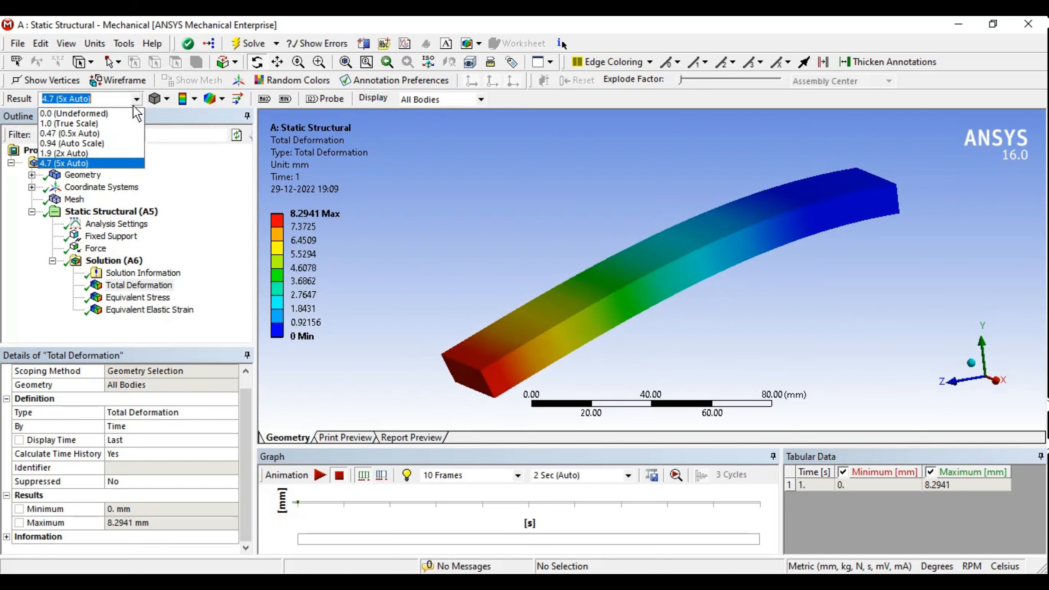
# Step: Animate the deformation at True Scale, then at 0.47 (0.5x Auto)
pyautogui.click(82, 123)
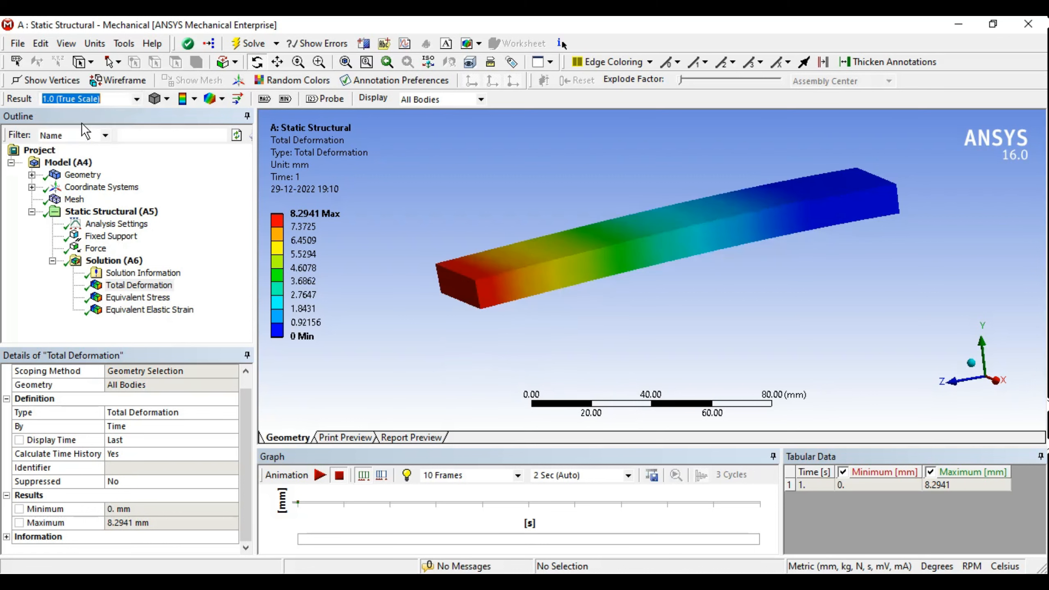
pyautogui.click(1003, 380)
pyautogui.scroll(-2, 660, 251)
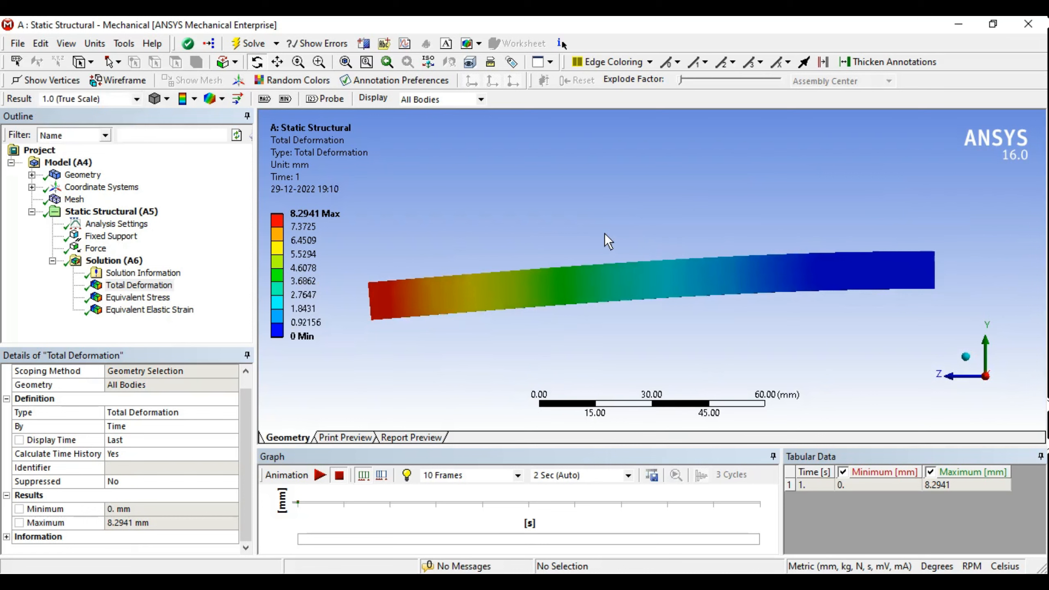
pyautogui.keyDown('ctrl'); pyautogui.moveTo(608, 241); pyautogui.dragTo(616, 218, button='middle'); pyautogui.keyUp('ctrl')
pyautogui.click(323, 476)
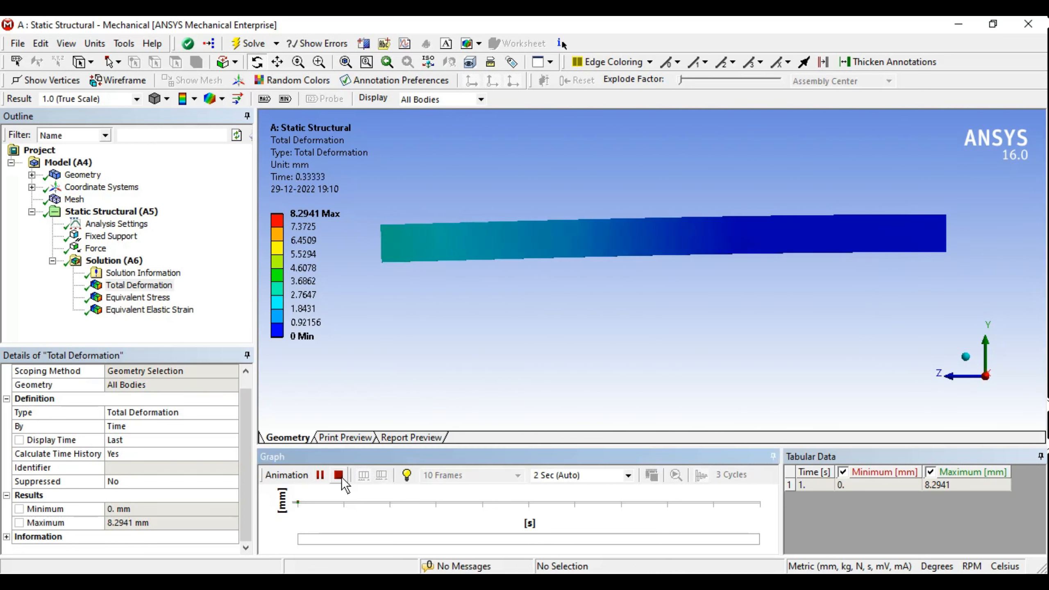
pyautogui.click(124, 99)
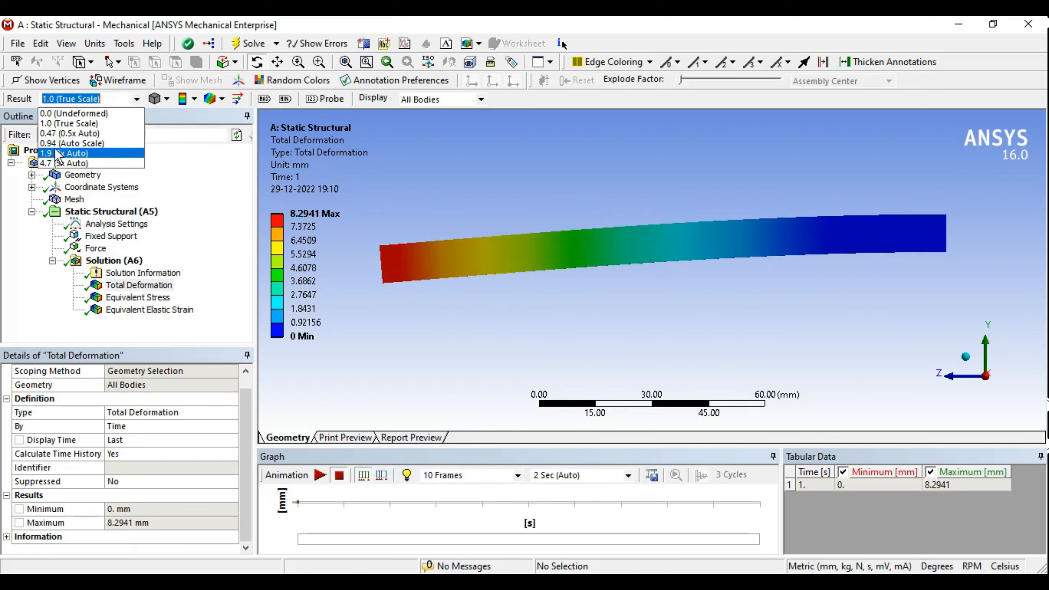
pyautogui.click(58, 133)
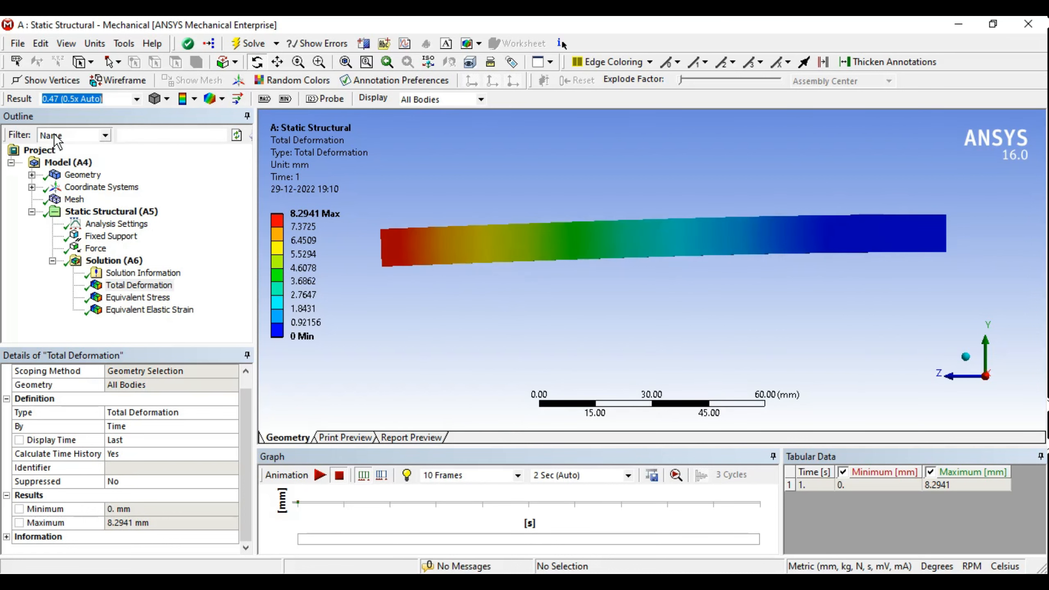
pyautogui.click(317, 479)
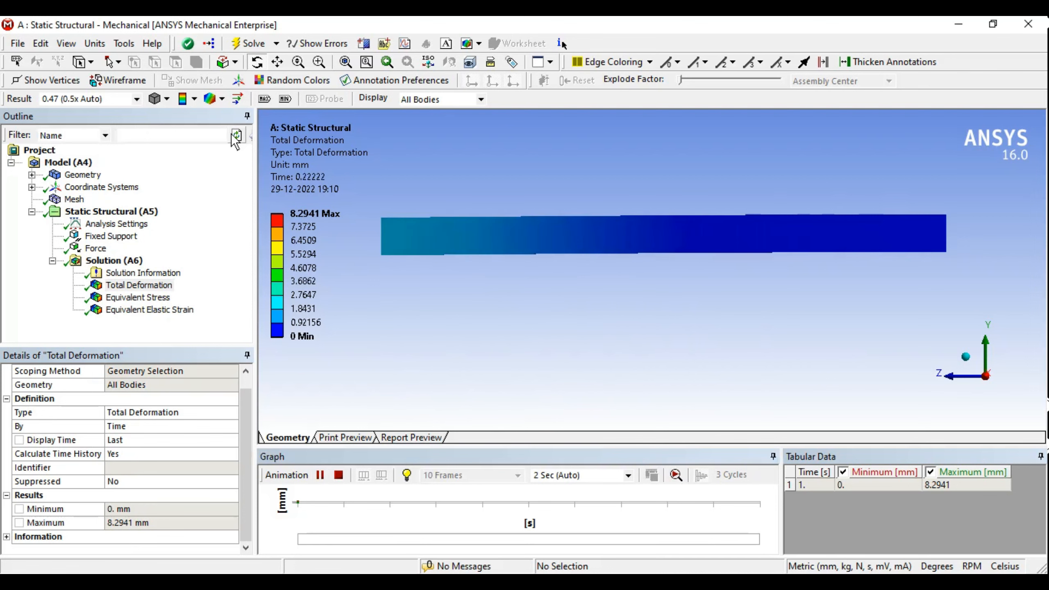
# Step: Animate the deformation at 4.7 (5x Auto) scale
pyautogui.click(137, 99)
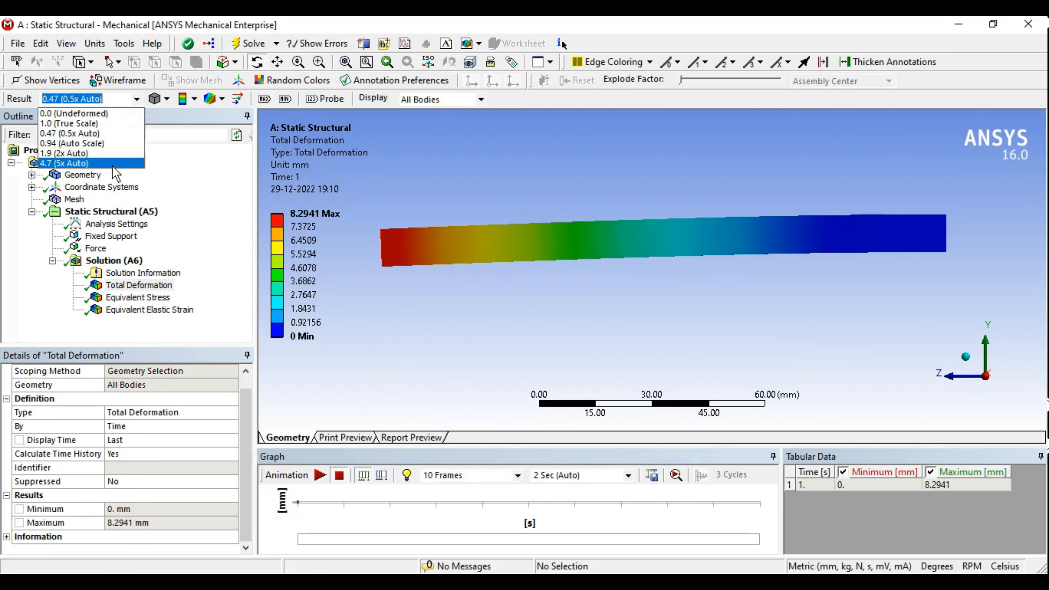
pyautogui.click(109, 164)
pyautogui.click(321, 476)
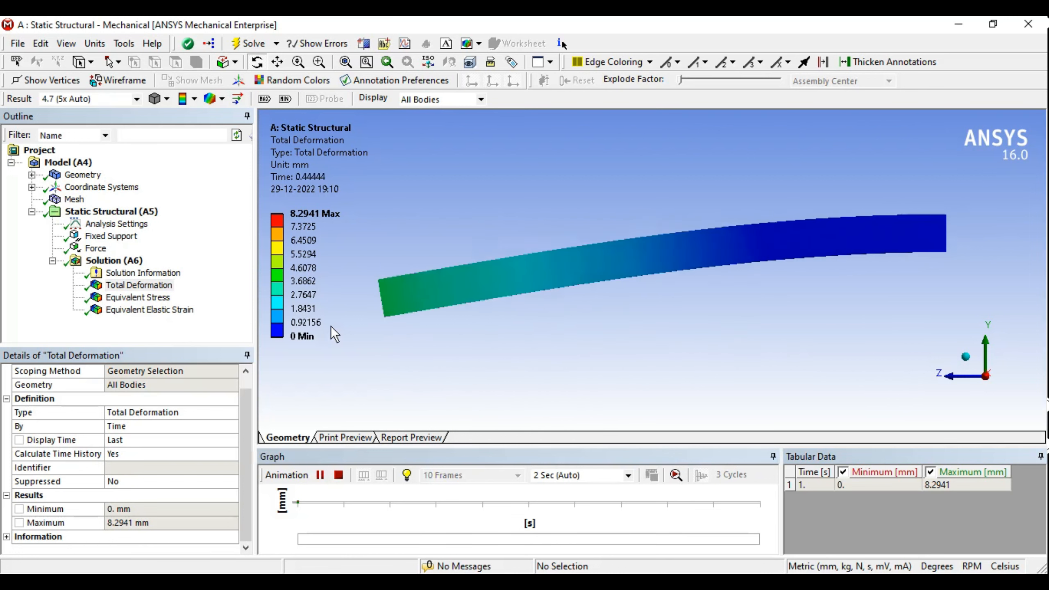
pyautogui.click(340, 476)
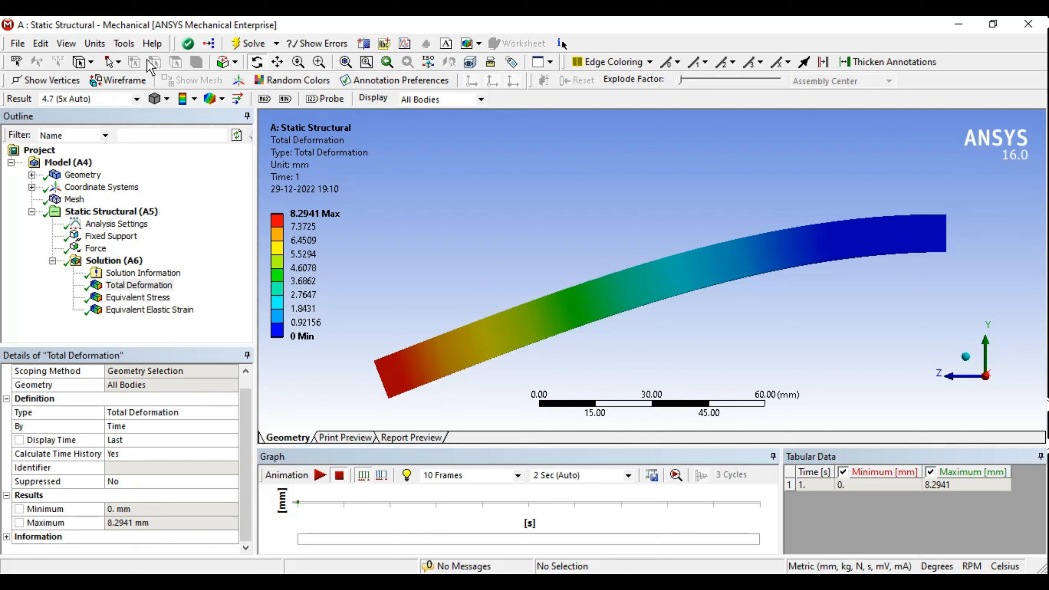
# Step: Animate the deformation at a custom scale of 10
pyautogui.click(136, 98)
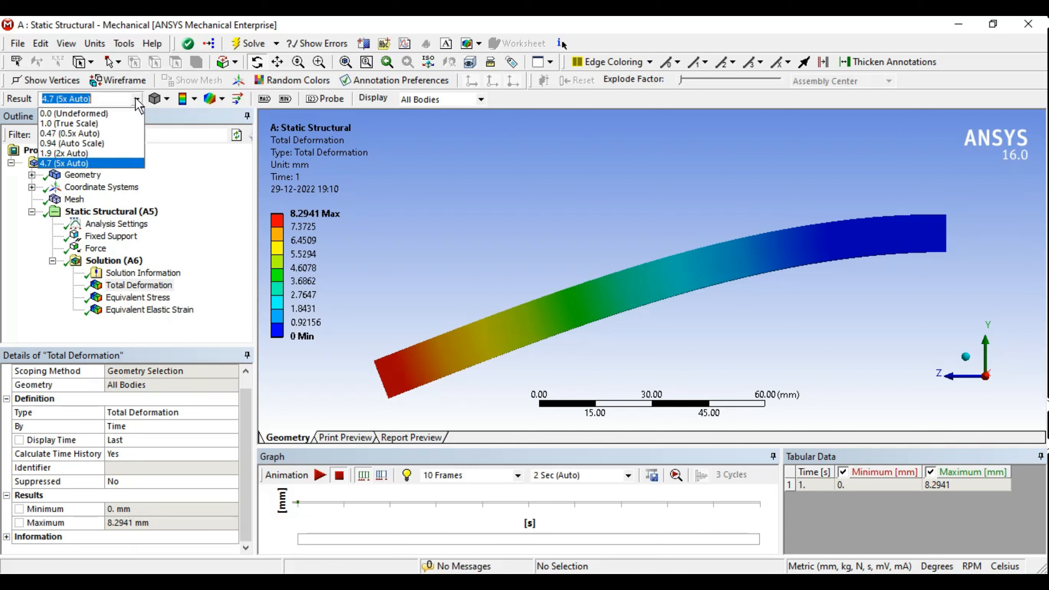
pyautogui.click(541, 213)
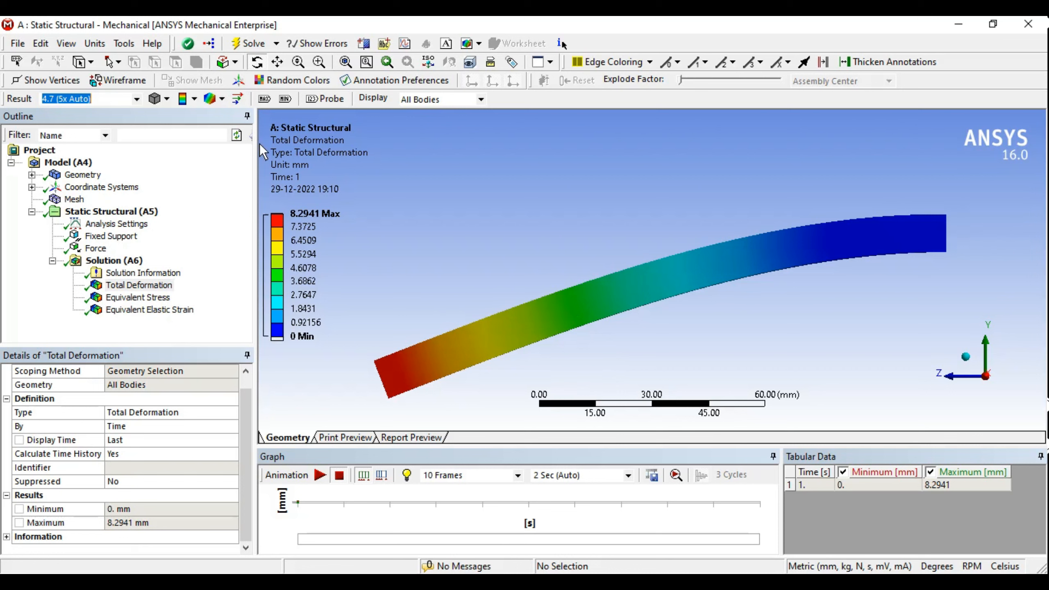
pyautogui.click(137, 99)
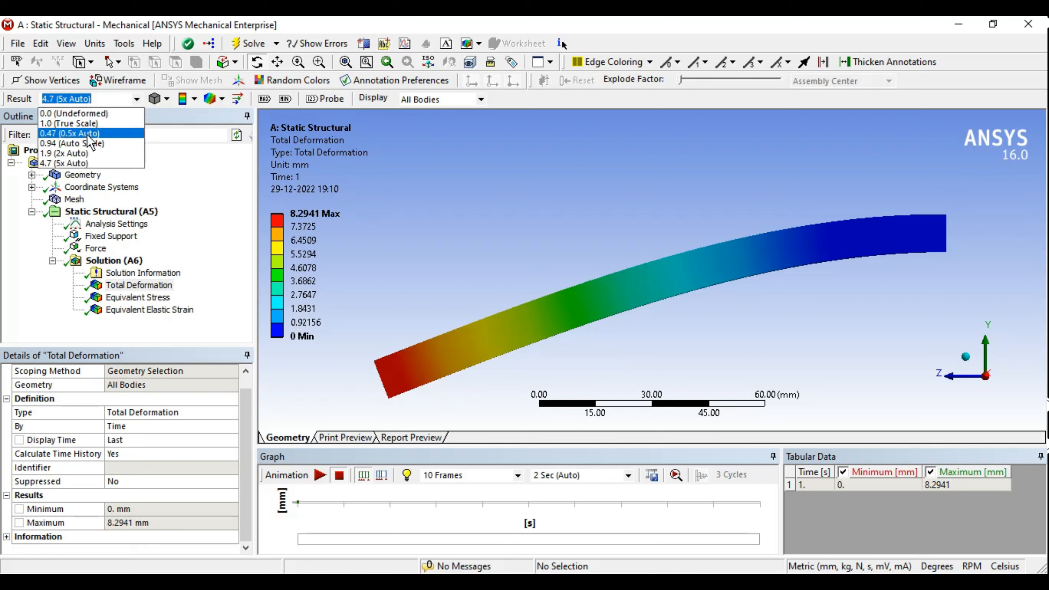
pyautogui.click(102, 99)
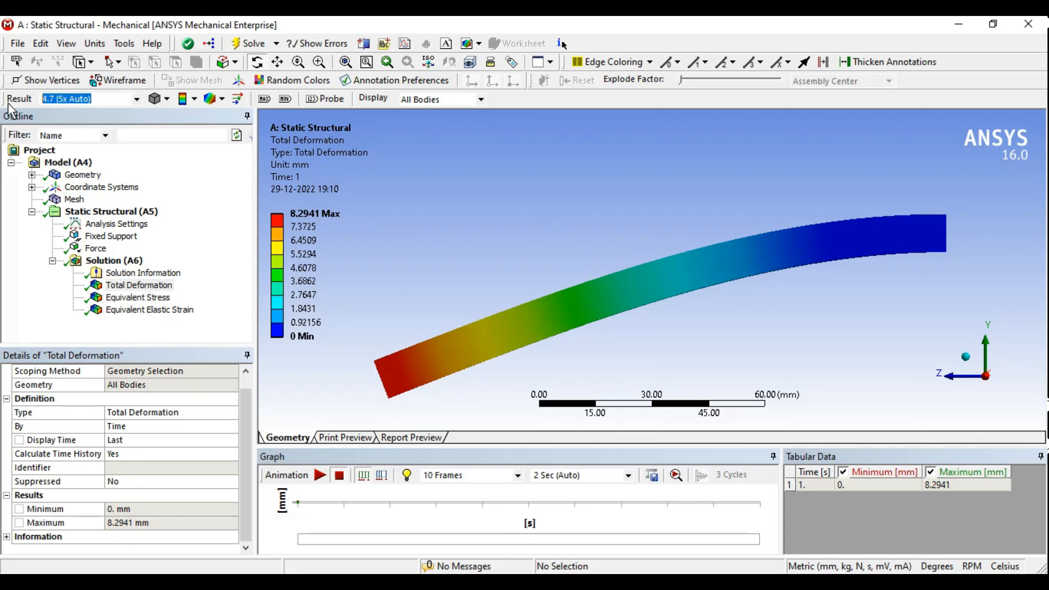
pyautogui.write('10')
pyautogui.press('Return')
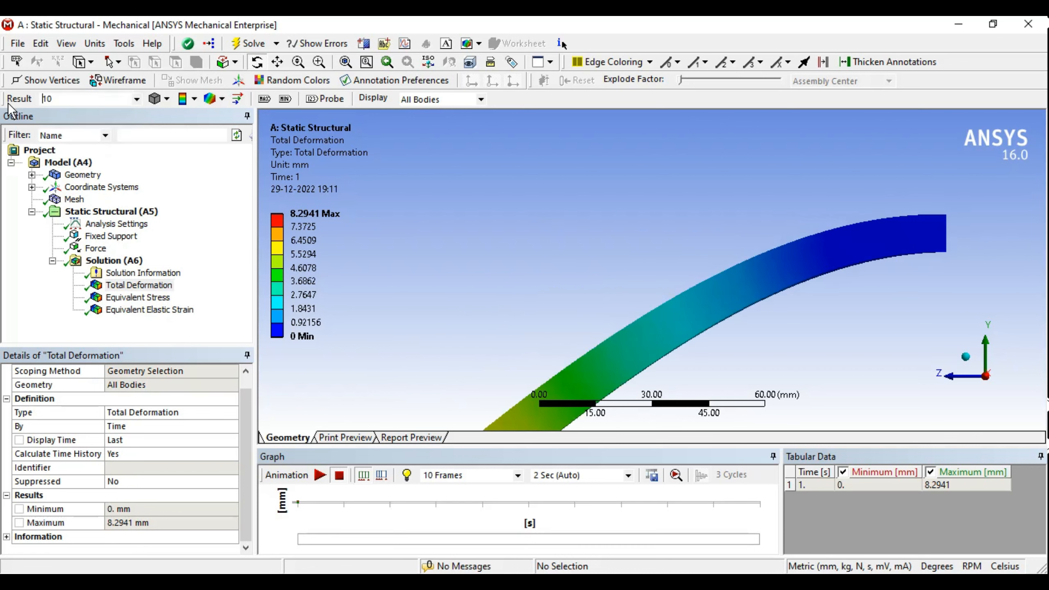
pyautogui.click(320, 475)
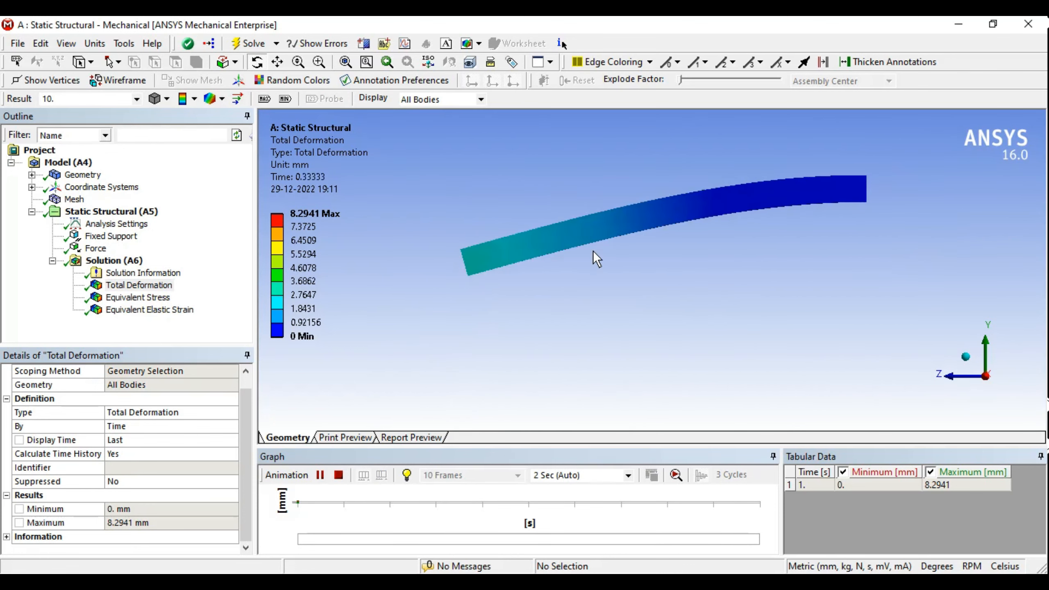
pyautogui.click(339, 475)
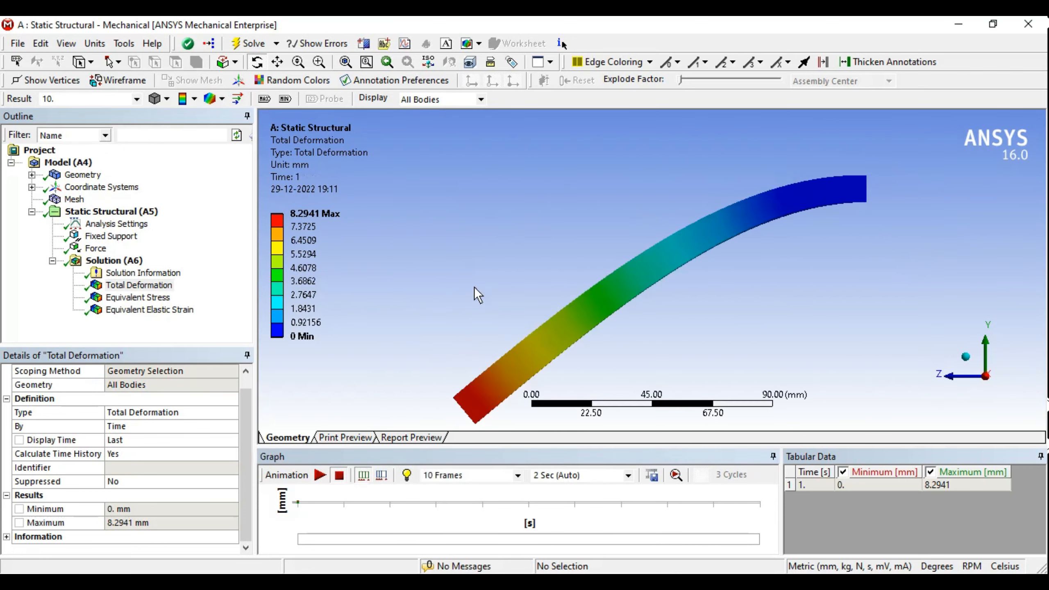
# Step: Switch to the 0.0 (Undeformed) scale and play the animation
pyautogui.moveTo(558, 271); pyautogui.dragTo(434, 221, button='middle')
pyautogui.click(136, 99)
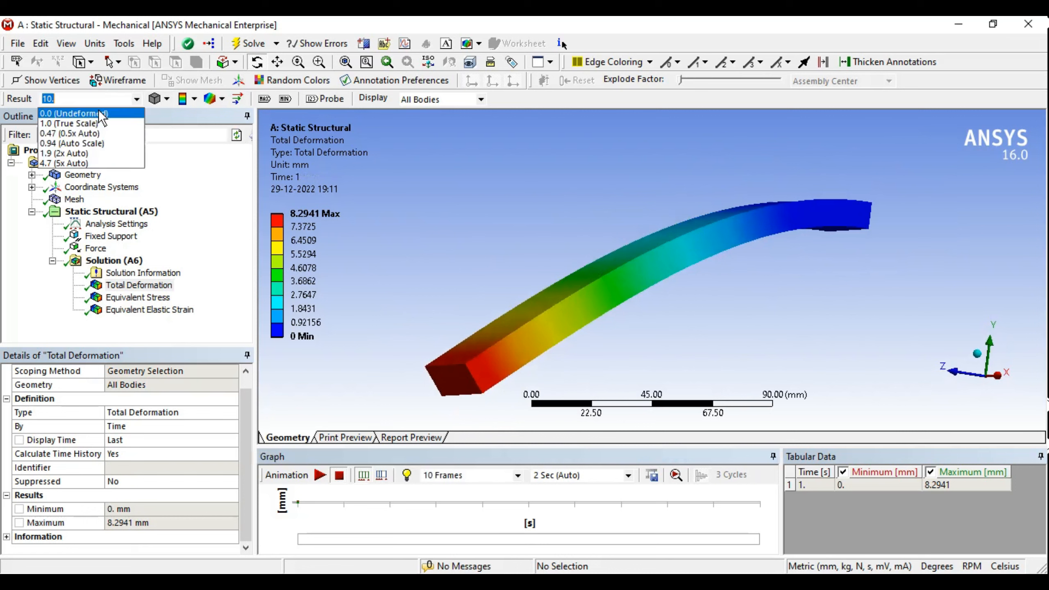
pyautogui.click(76, 114)
pyautogui.moveTo(574, 243); pyautogui.dragTo(665, 290, button='middle')
pyautogui.click(320, 475)
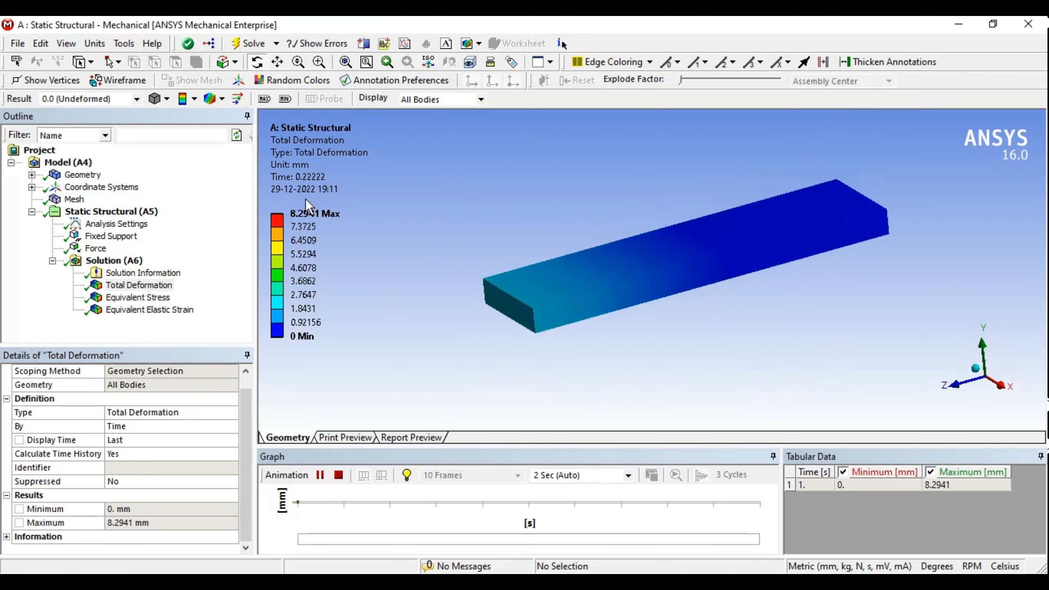
# Step: Set the deformation scale back to 1.0 (True Scale) and stop the animation in a near side view
pyautogui.click(136, 98)
pyautogui.click(75, 120)
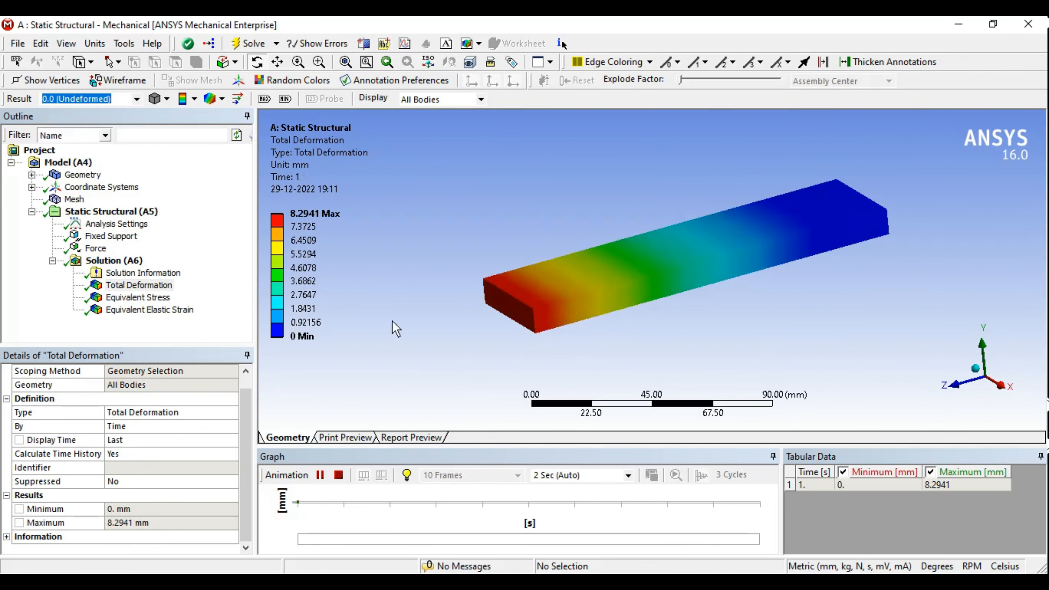
pyautogui.scroll(3, 749, 218)
pyautogui.moveTo(749, 218); pyautogui.dragTo(655, 273, button='middle')
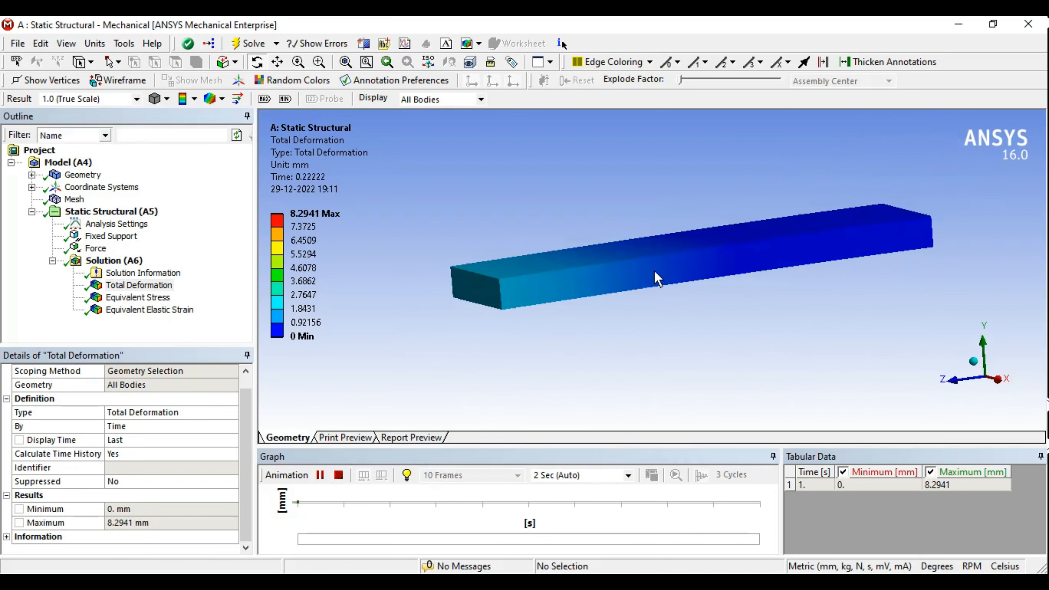
pyautogui.click(338, 476)
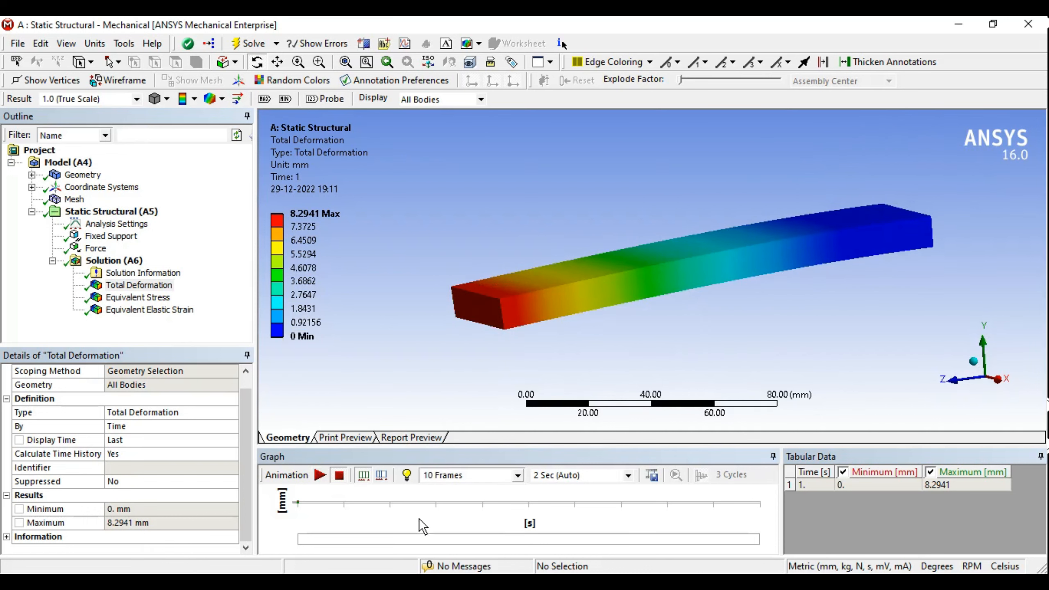
# Step: Replay the true-scale deformation animation from the X-axis side view and an oblique orbit
pyautogui.click(1004, 382)
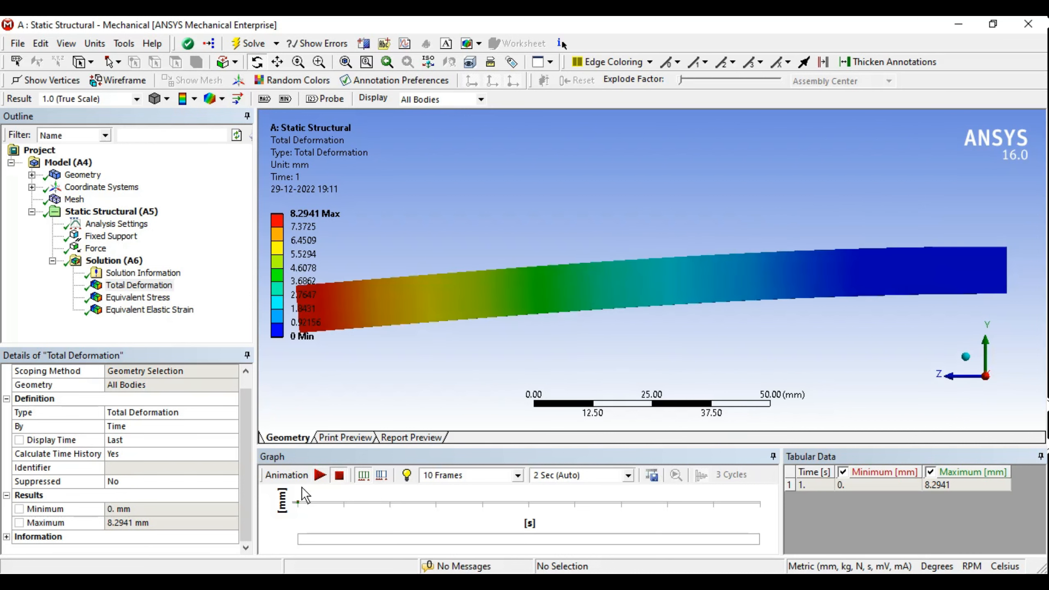
pyautogui.click(320, 475)
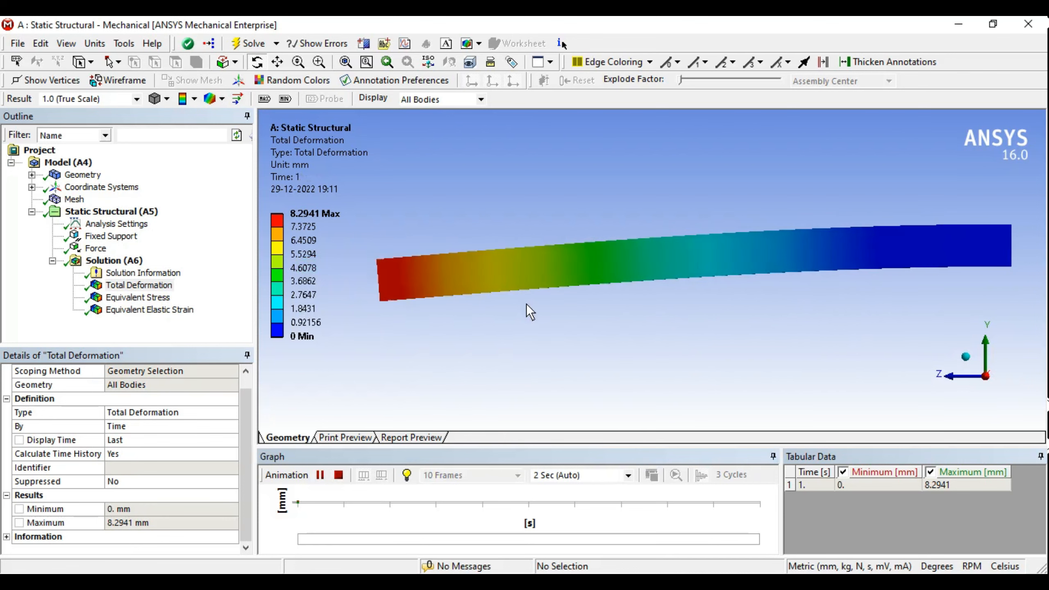
pyautogui.moveTo(495, 267); pyautogui.dragTo(647, 285, button='middle')
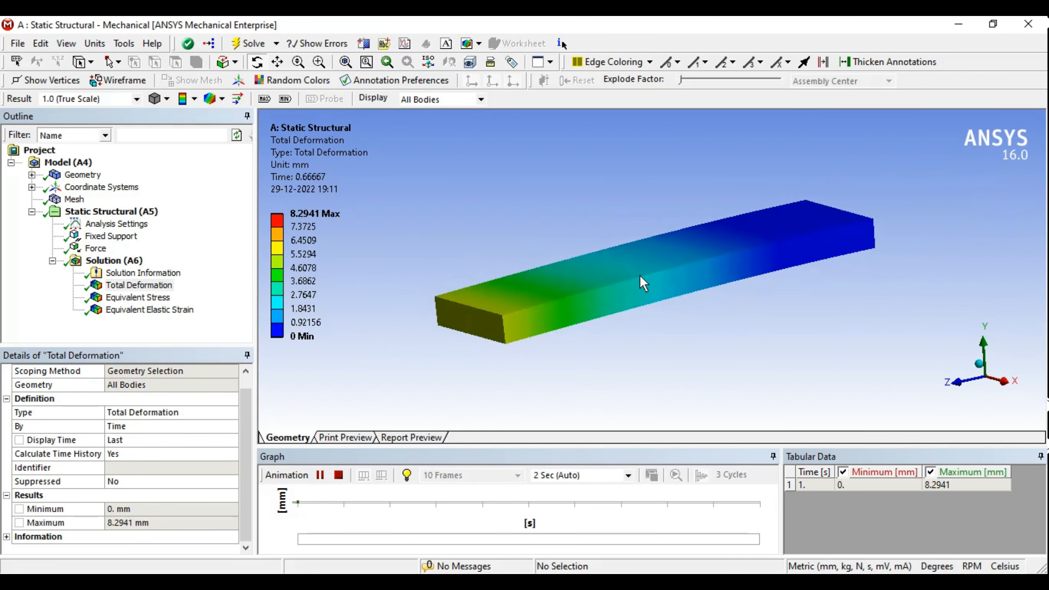
pyautogui.click(338, 475)
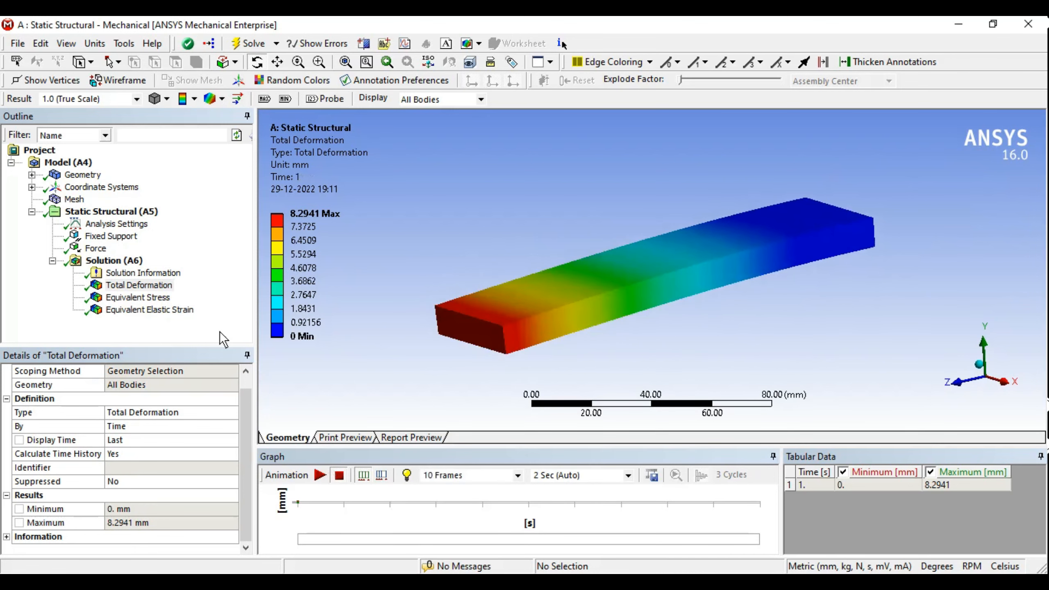
# Step: Show the Equivalent Stress result and view the beam side-on along X
pyautogui.click(144, 298)
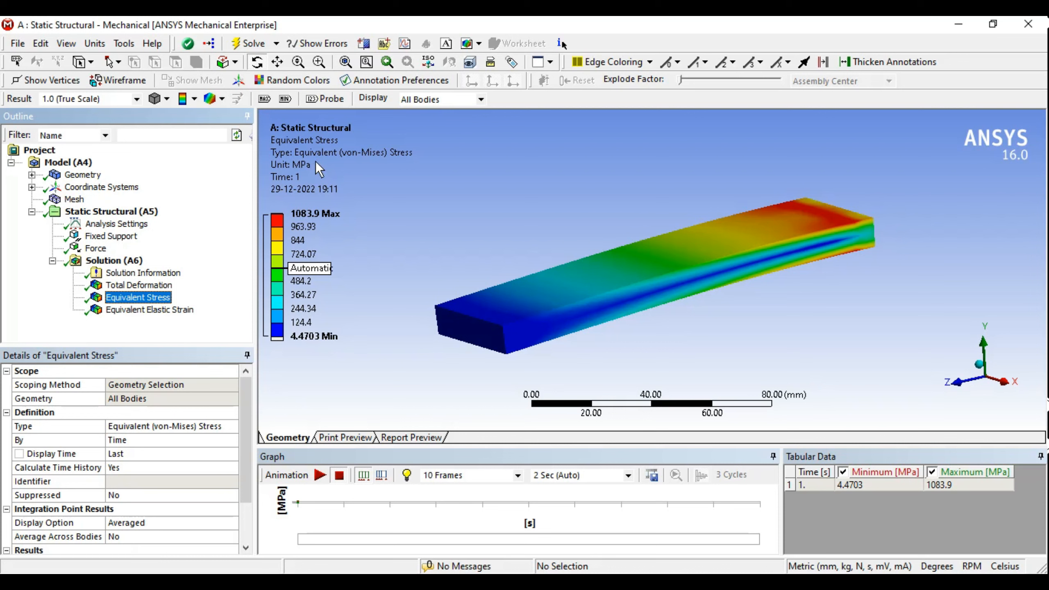
pyautogui.keyDown('ctrl'); pyautogui.moveTo(491, 230); pyautogui.dragTo(511, 225, button='middle'); pyautogui.keyUp('ctrl')
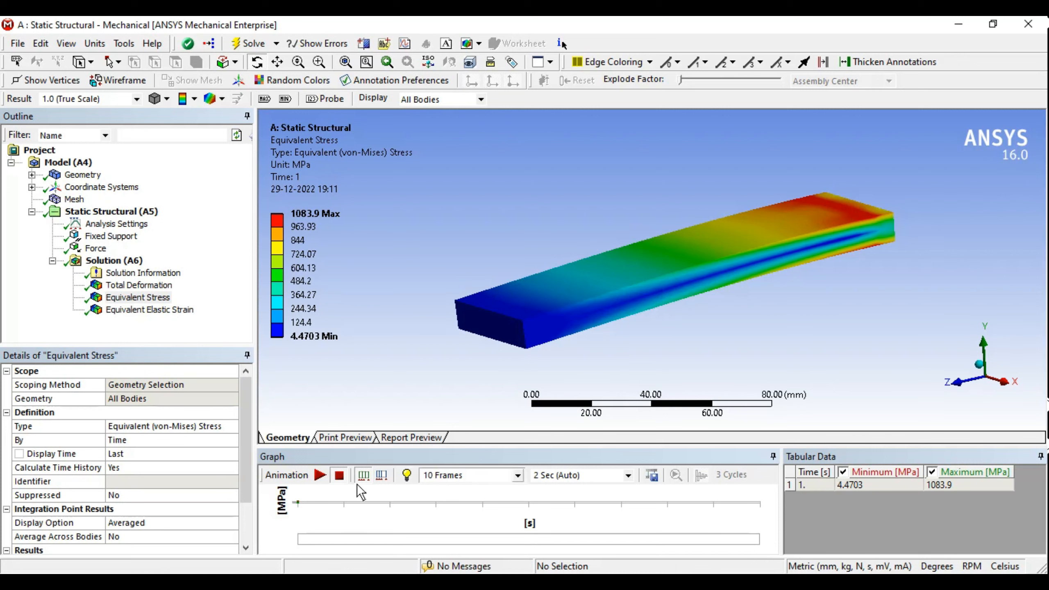
pyautogui.click(1002, 382)
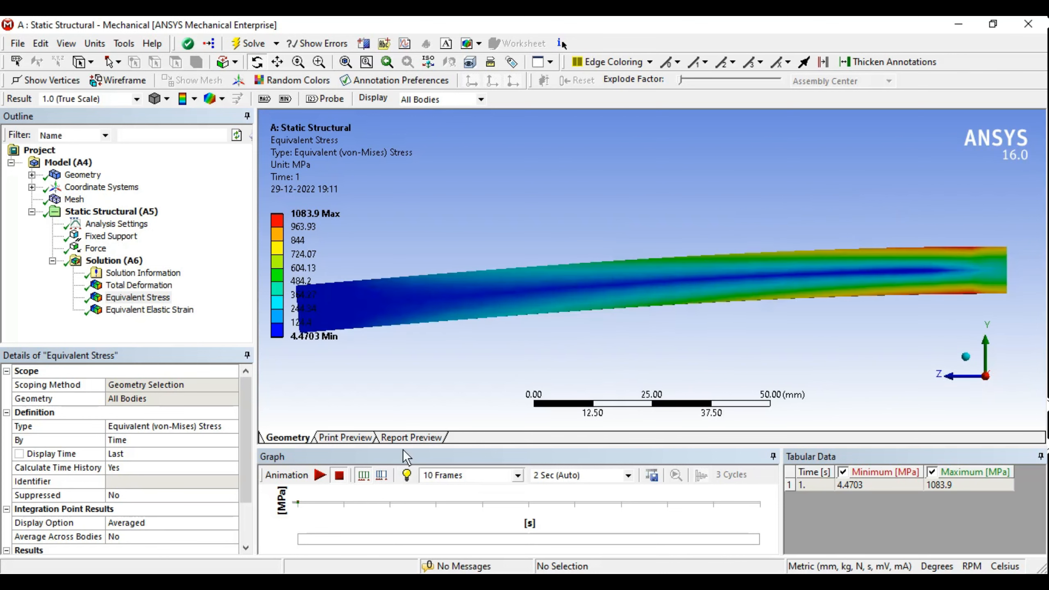
# Step: Exaggerate the deformation to 1.9 (2x Auto) and run the stress animation
pyautogui.click(137, 98)
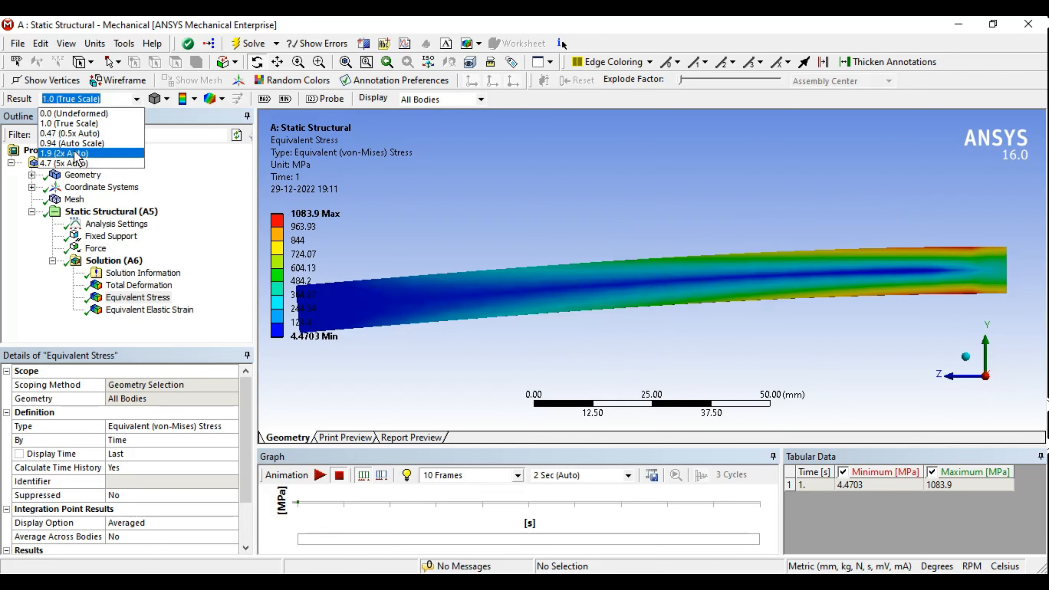
pyautogui.click(83, 155)
pyautogui.keyDown('ctrl'); pyautogui.moveTo(494, 270); pyautogui.dragTo(567, 246, button='middle'); pyautogui.keyUp('ctrl')
pyautogui.scroll(-2, 568, 246)
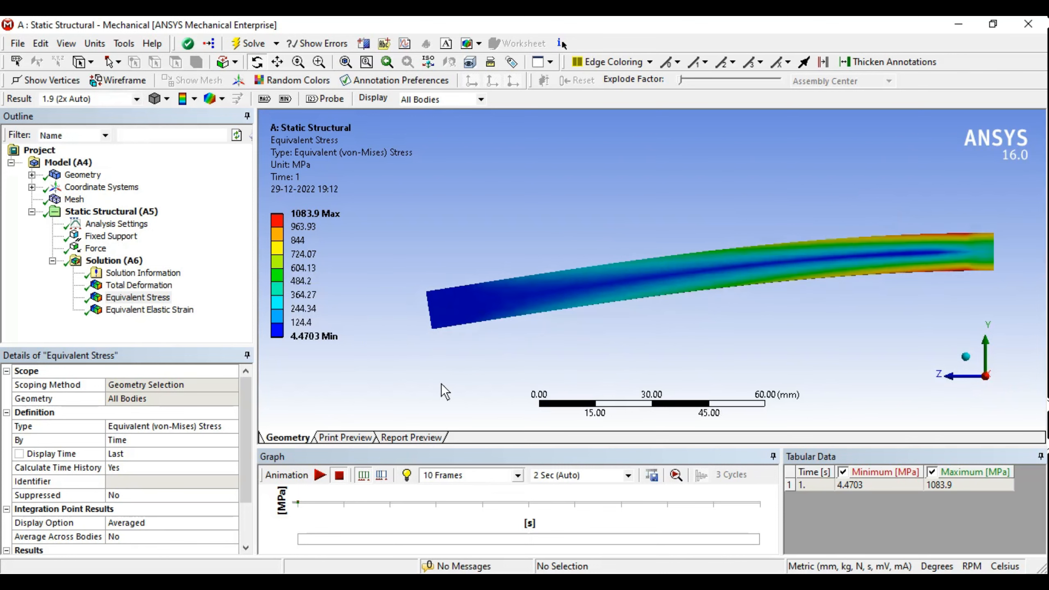
pyautogui.click(319, 477)
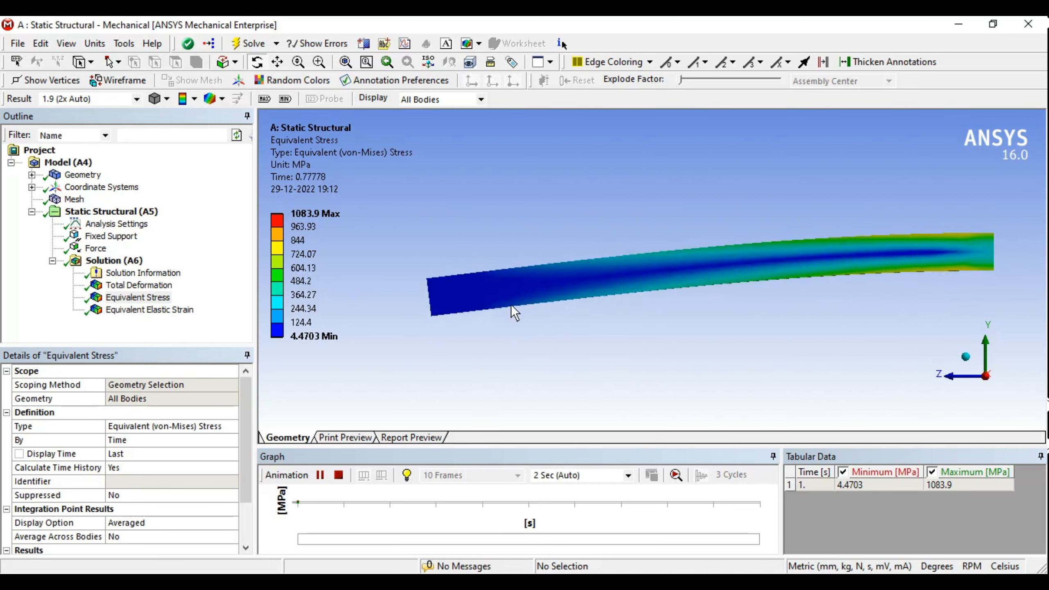
pyautogui.click(342, 474)
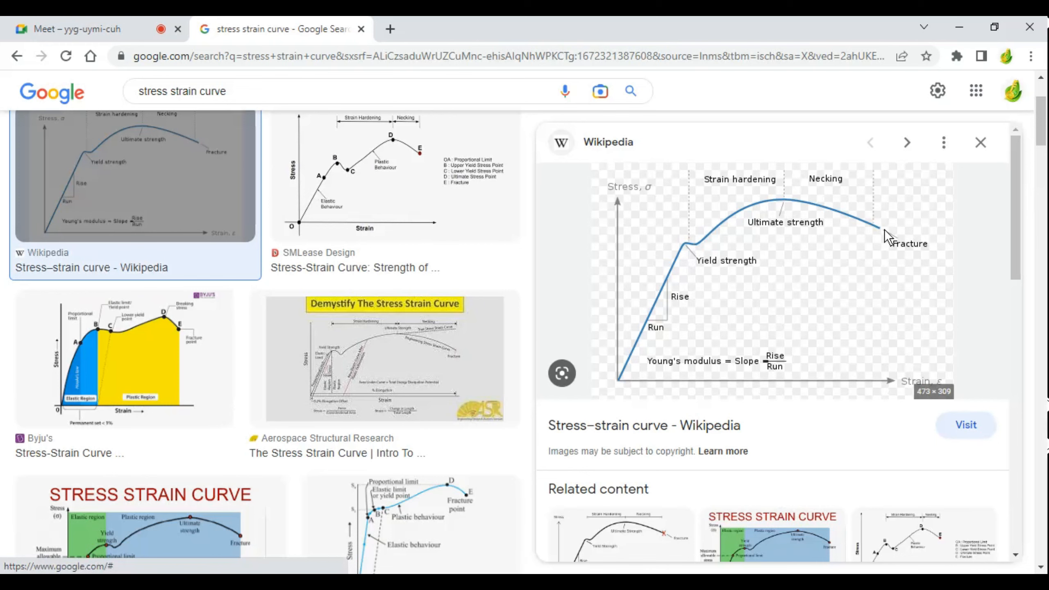
# Step: Zoom and rotate the stress model to show the beam's top face
pyautogui.scroll(2, 854, 294)
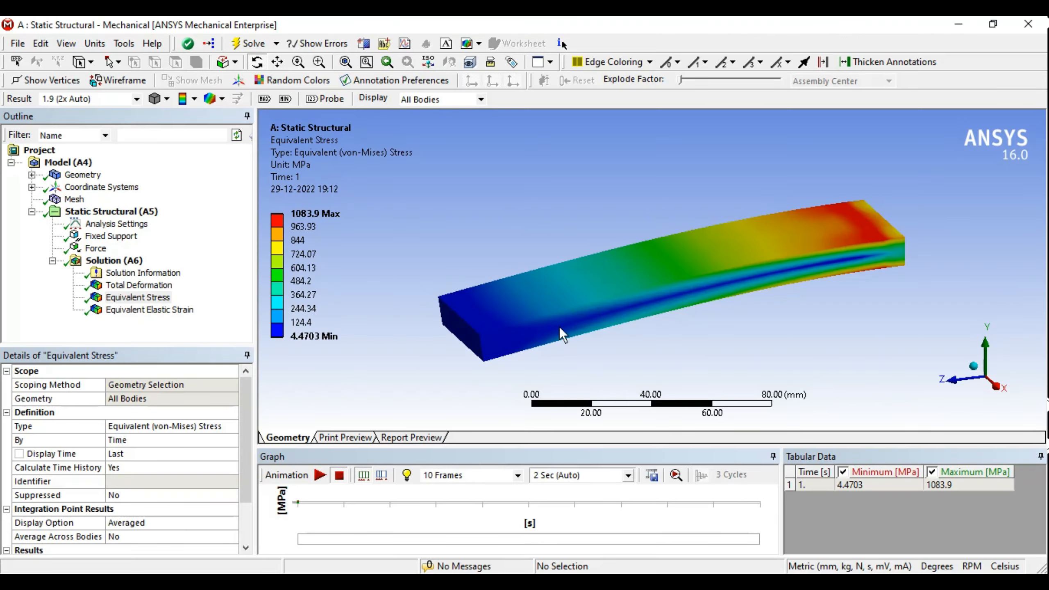
pyautogui.moveTo(559, 326); pyautogui.dragTo(668, 246, button='middle')
# Step: Replace the force's Y component with -50000 N and solve the cantilever again
pyautogui.scroll(1, 667, 248)
pyautogui.click(434, 582)
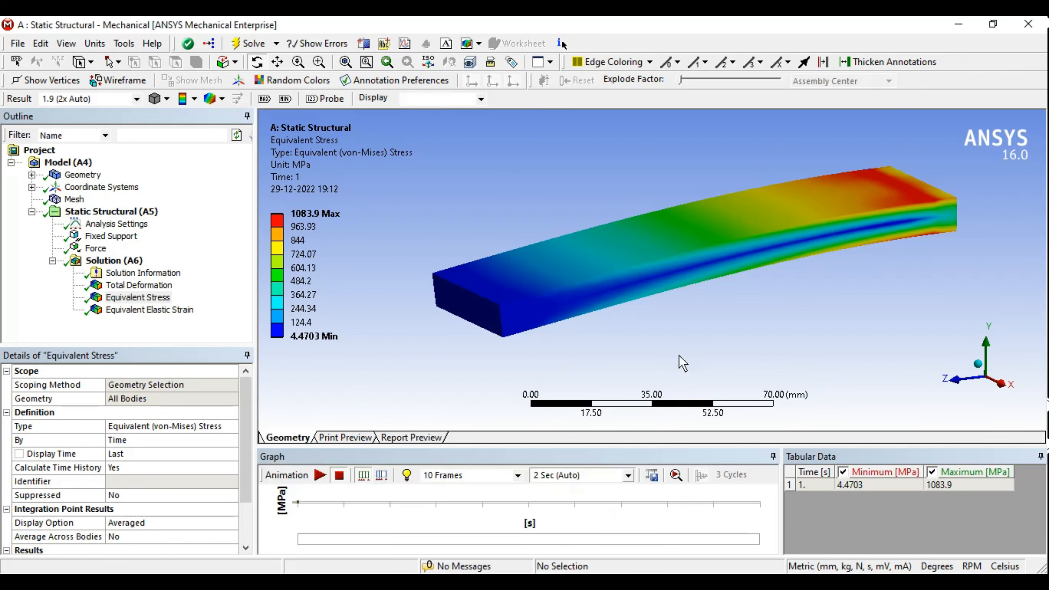
pyautogui.moveTo(678, 355); pyautogui.dragTo(551, 245, button='middle')
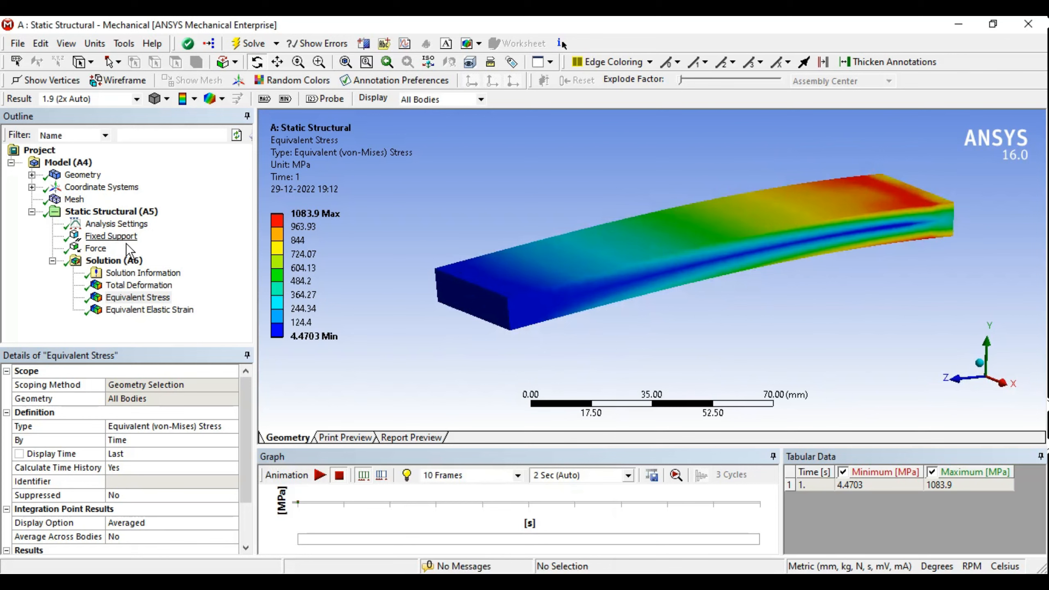
pyautogui.click(96, 248)
pyautogui.click(139, 478)
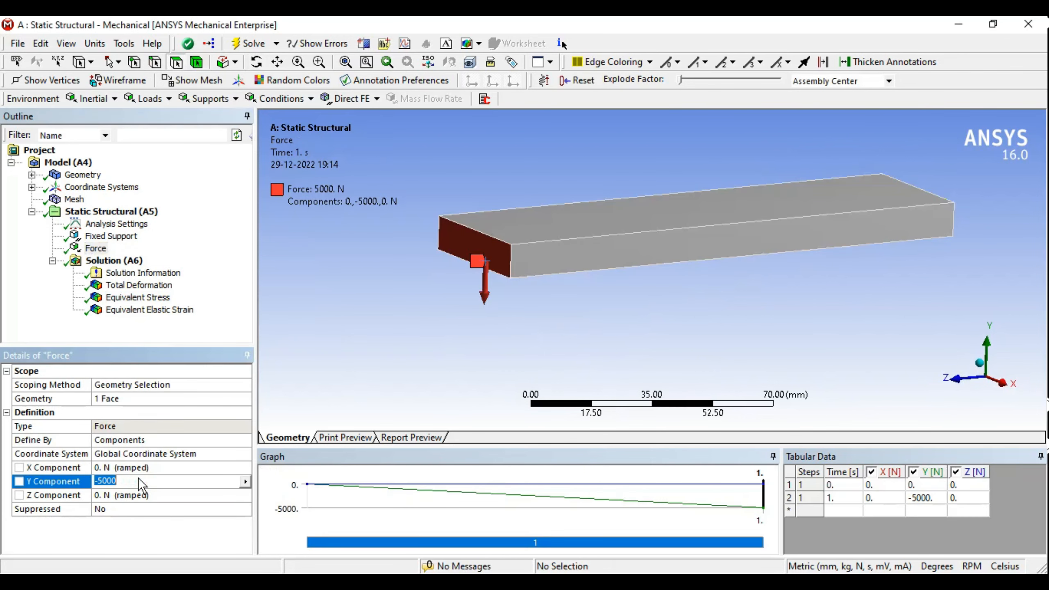
pyautogui.click(139, 478)
pyautogui.press('BackSpace')
pyautogui.press('BackSpace')
pyautogui.press('BackSpace')
pyautogui.press('BackSpace')
pyautogui.press('BackSpace')
pyautogui.press('BackSpace')
pyautogui.write('-50000')
pyautogui.press('Return')
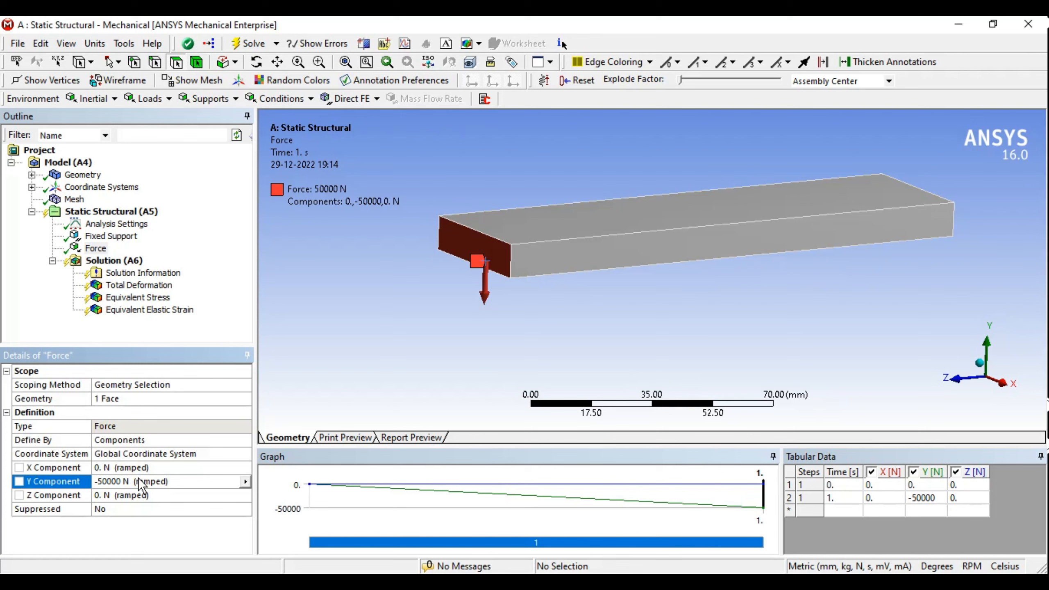
pyautogui.click(238, 47)
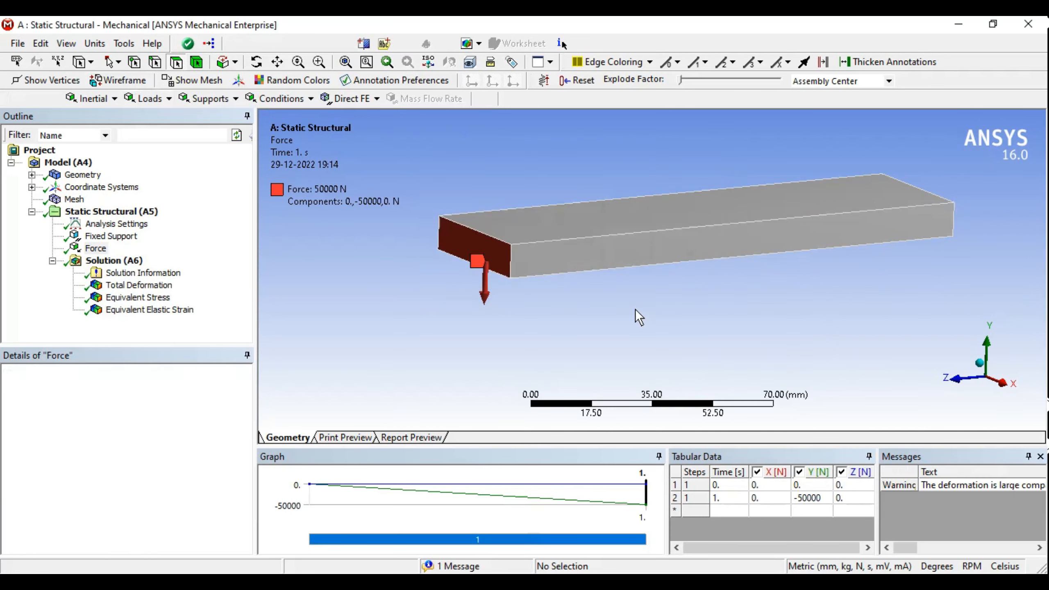
# Step: Show the 82.941 mm total deformation at 1.0 (True Scale) and play its animation
pyautogui.click(134, 286)
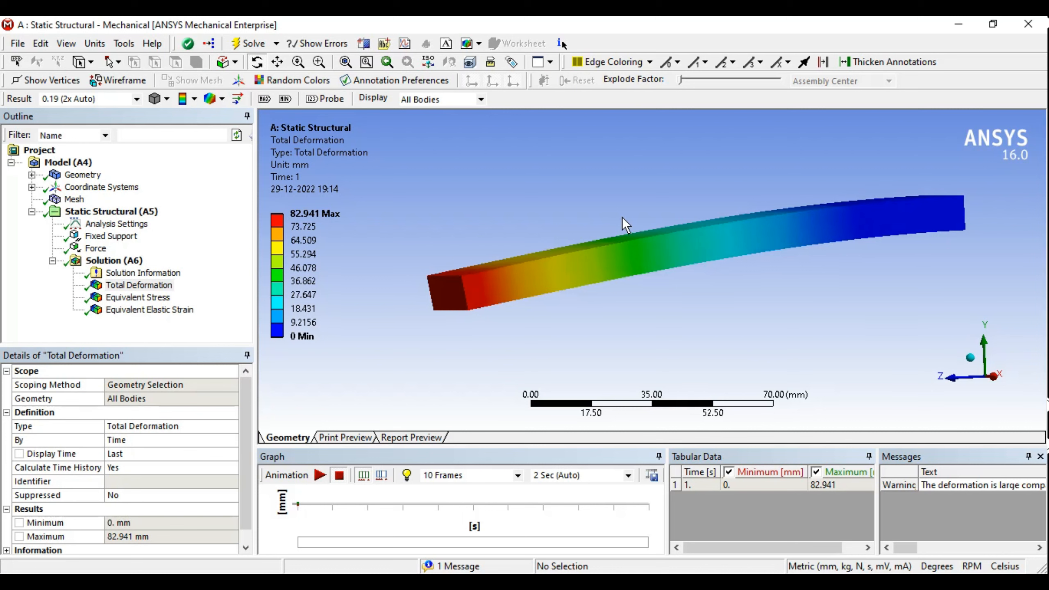
pyautogui.click(136, 99)
pyautogui.click(81, 123)
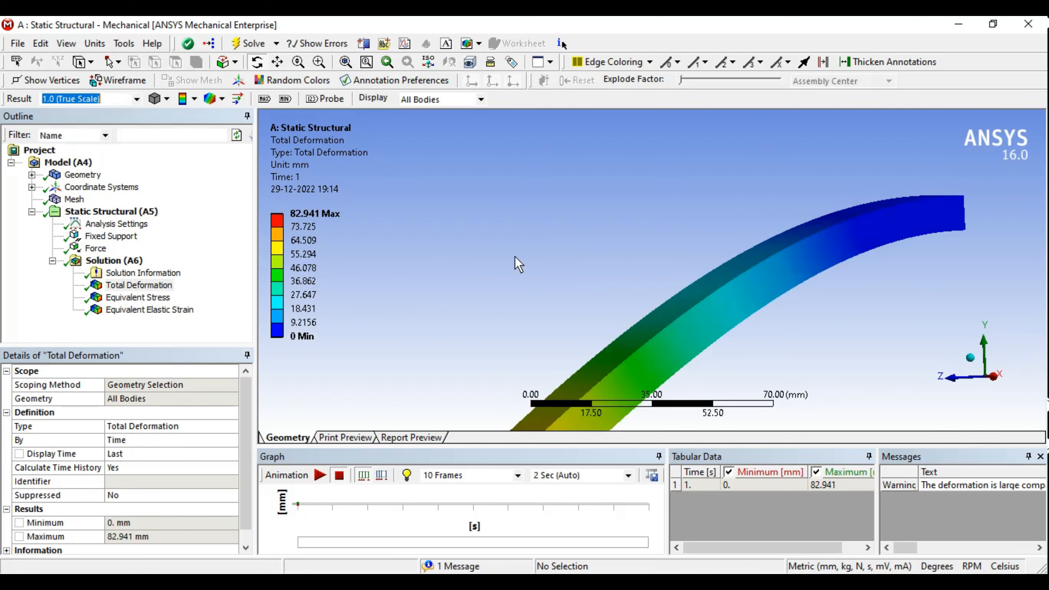
pyautogui.scroll(-2, 621, 273)
pyautogui.scroll(-1, 622, 261)
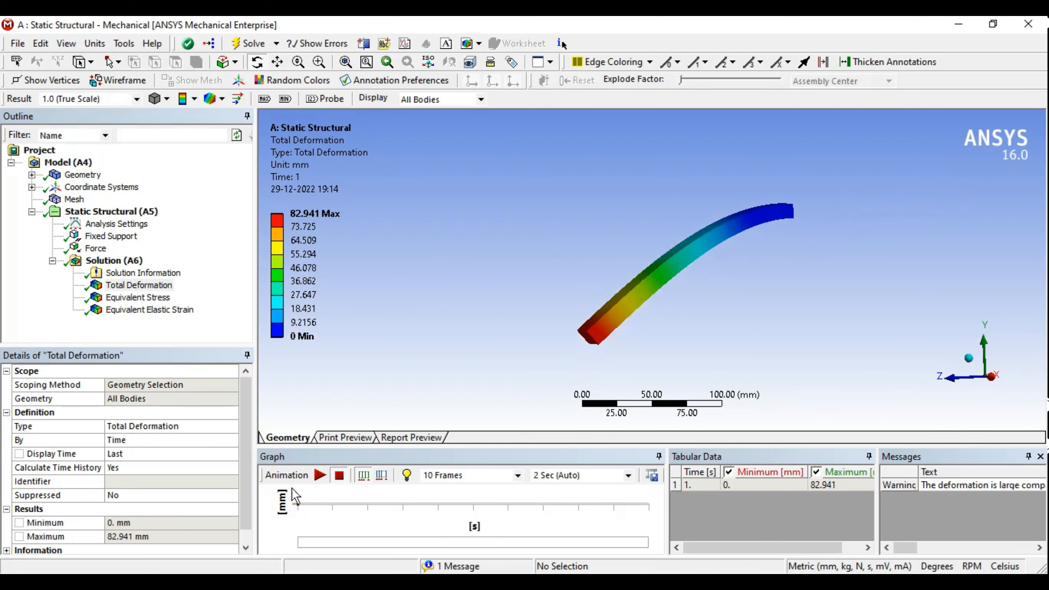
pyautogui.click(320, 475)
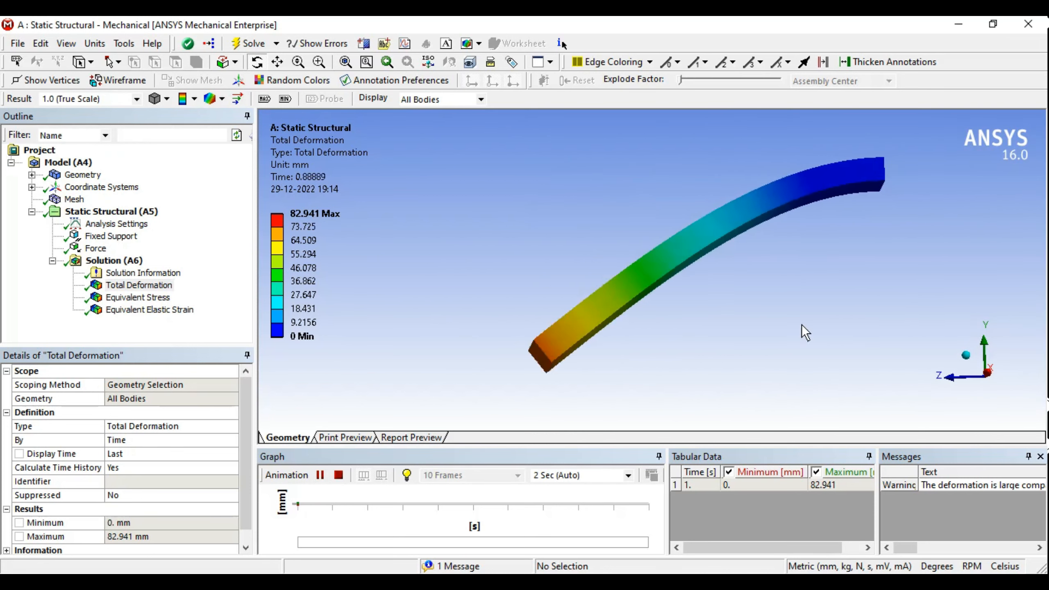
pyautogui.moveTo(626, 236); pyautogui.dragTo(689, 256, button='middle')
pyautogui.keyDown('ctrl'); pyautogui.moveTo(685, 211); pyautogui.dragTo(627, 258, button='middle'); pyautogui.keyUp('ctrl')
pyautogui.scroll(-1, 626, 258)
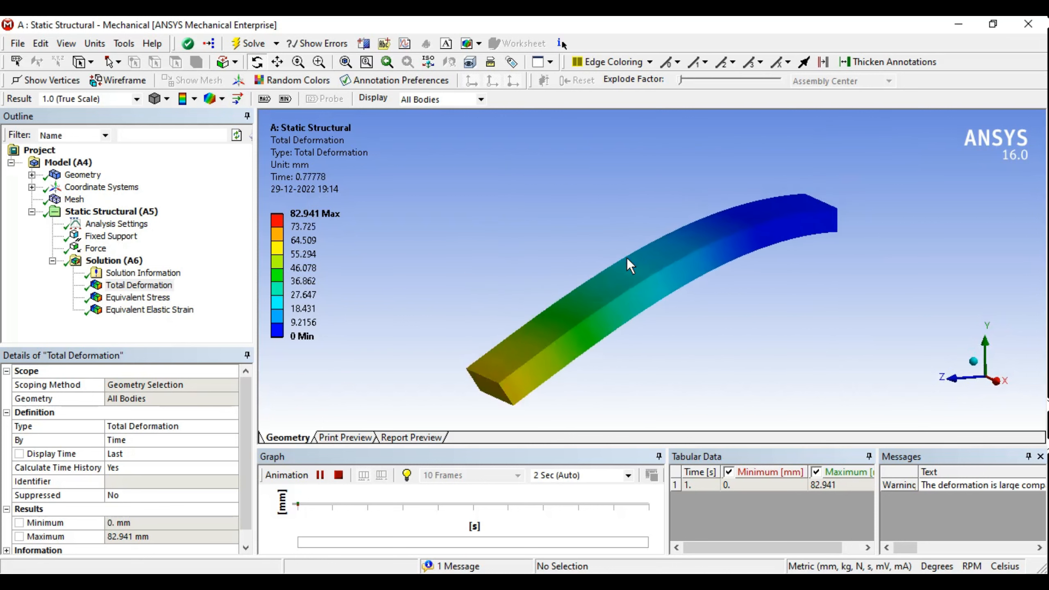
# Step: Compare the 10839 MPa equivalent stress with the deformation, then show the Solid body's properties
pyautogui.click(117, 298)
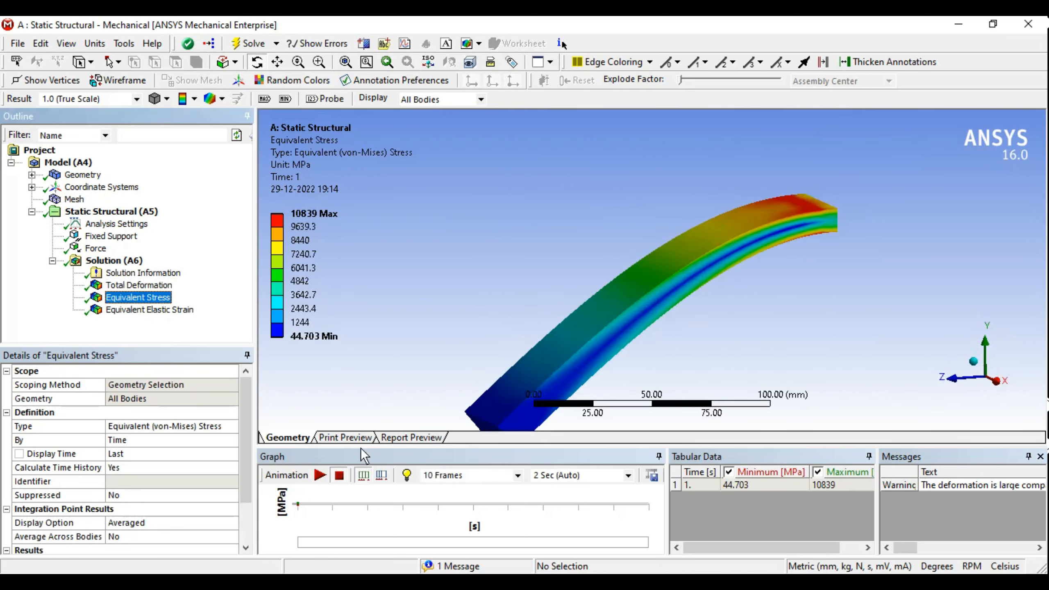
pyautogui.click(142, 287)
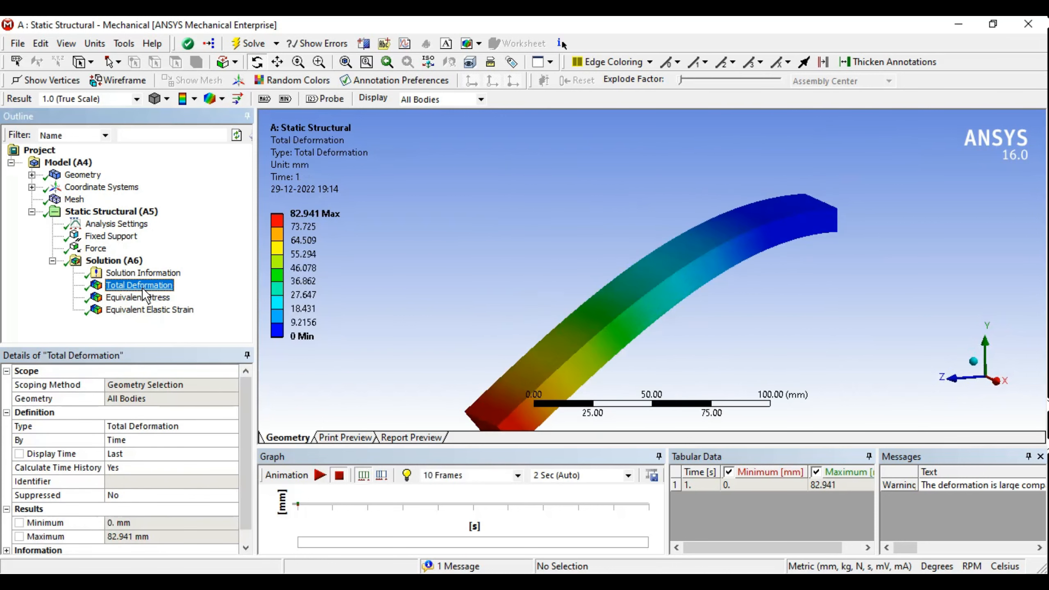
pyautogui.click(95, 248)
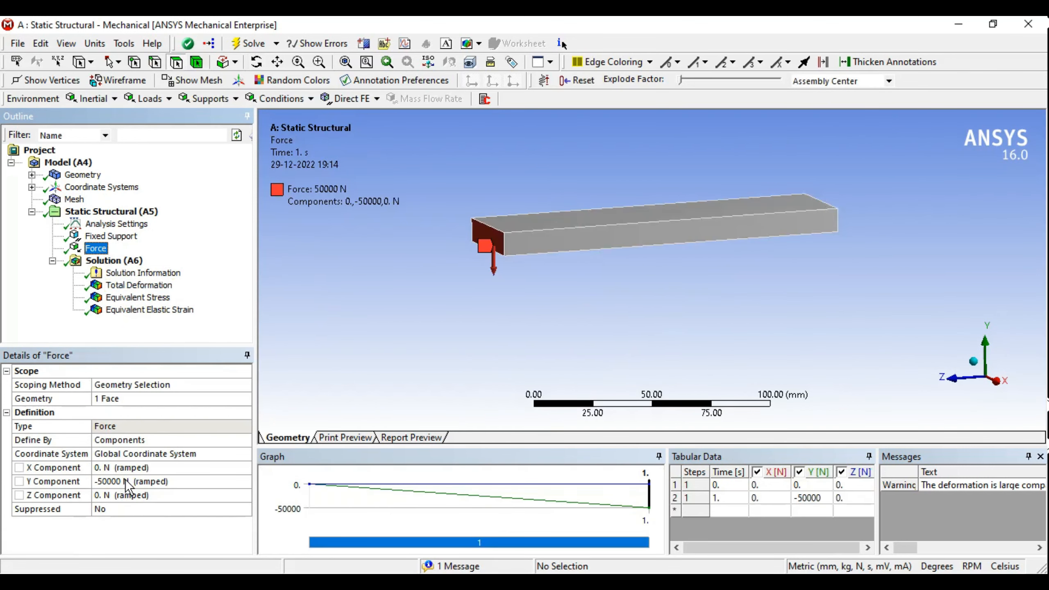
pyautogui.click(138, 286)
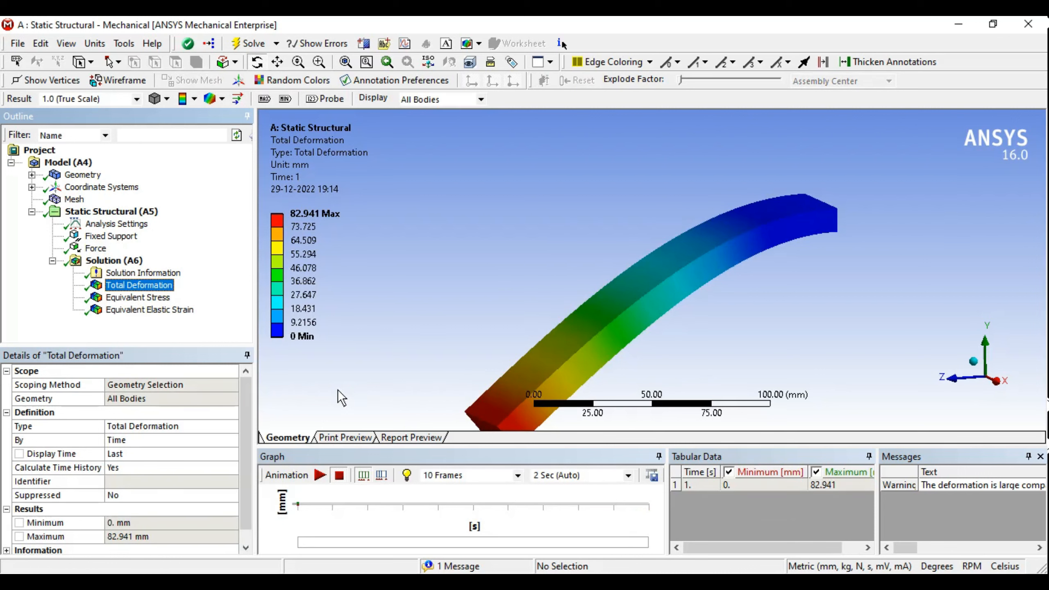
pyautogui.click(170, 297)
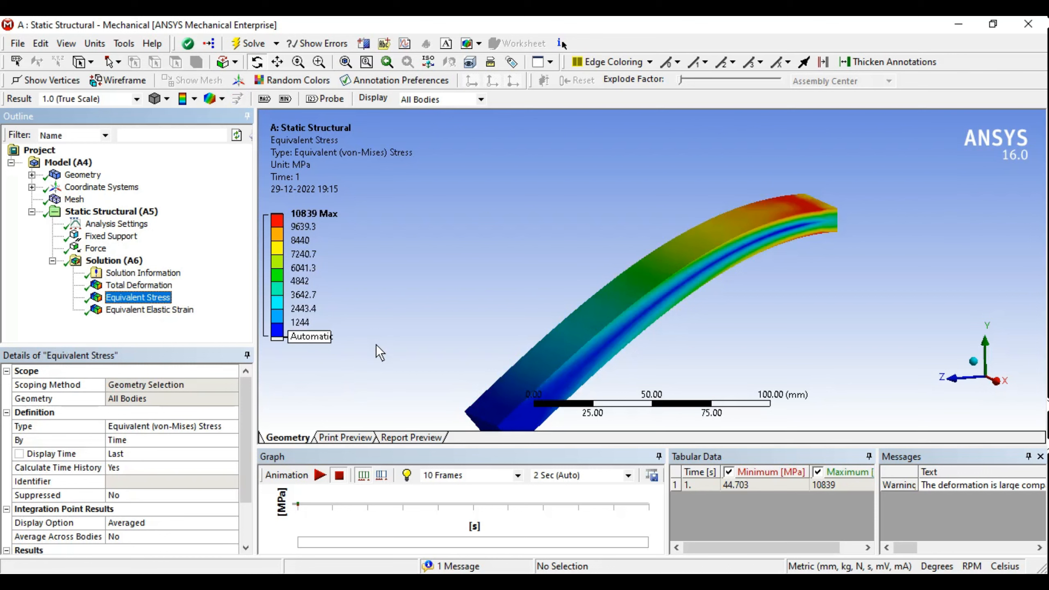
pyautogui.moveTo(582, 316); pyautogui.dragTo(579, 281, button='middle')
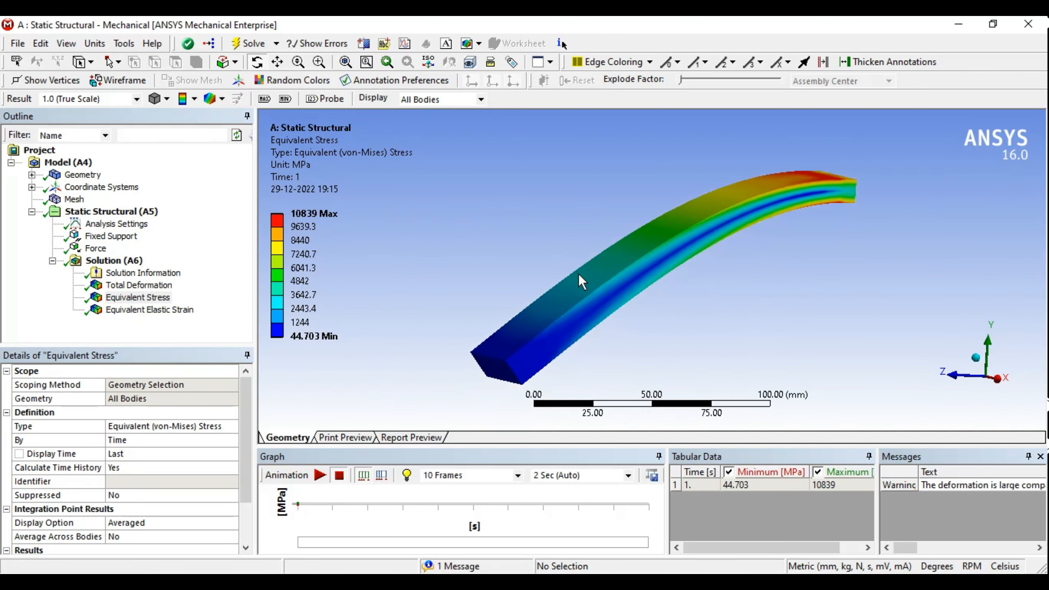
pyautogui.click(32, 174)
pyautogui.click(94, 187)
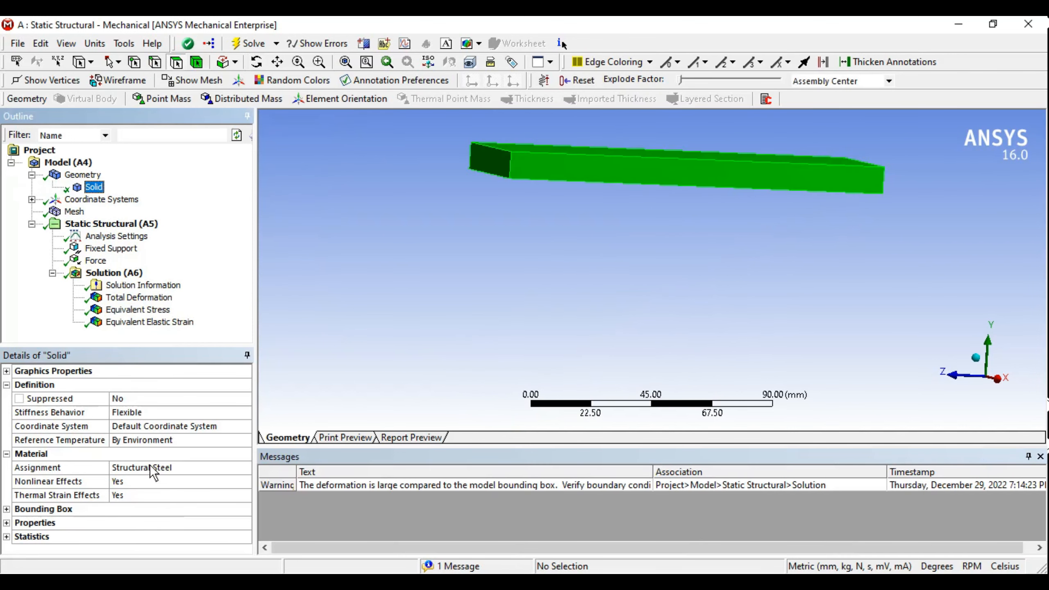
# Step: Return the force's Y component to -5000 N and launch a new solve
pyautogui.click(96, 260)
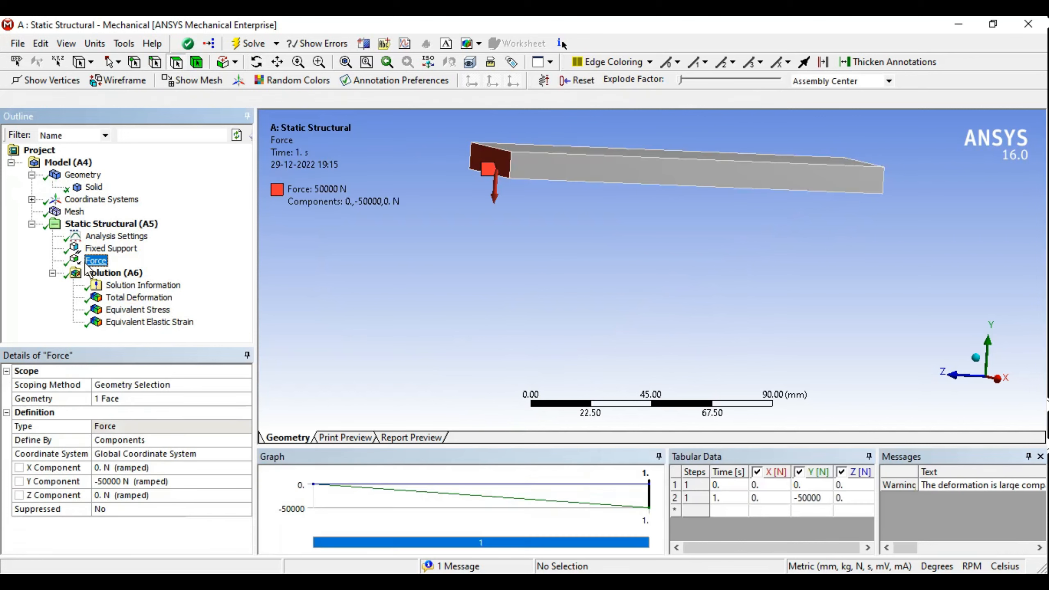
pyautogui.click(139, 483)
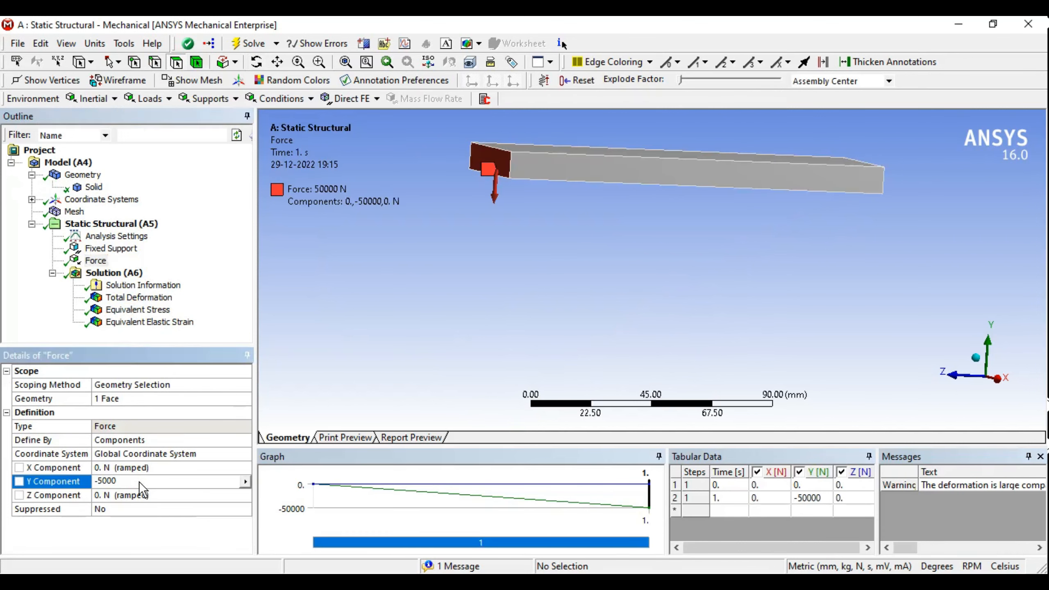
pyautogui.press('Return')
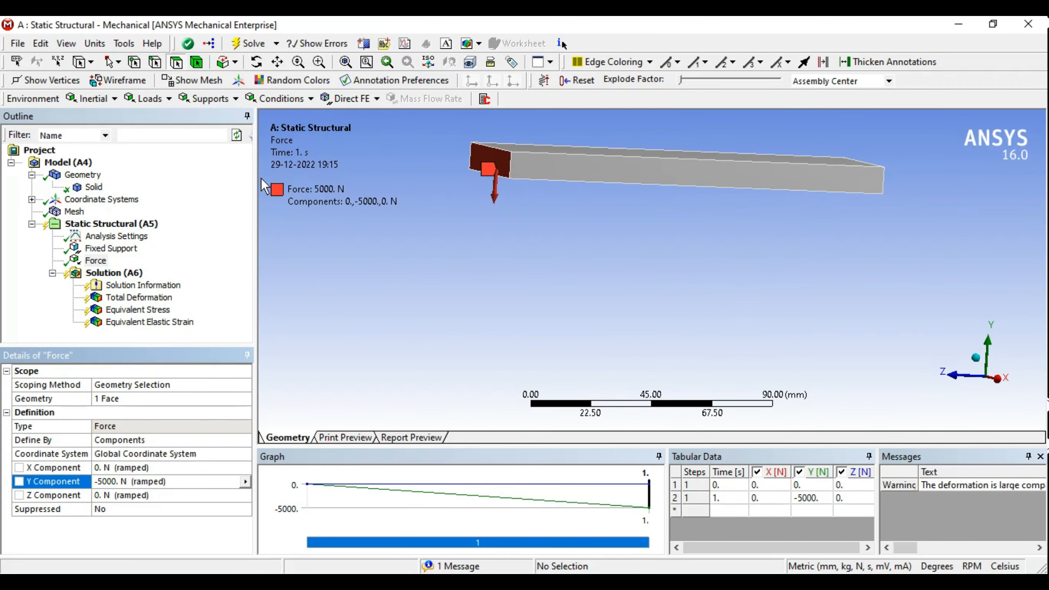
pyautogui.click(248, 43)
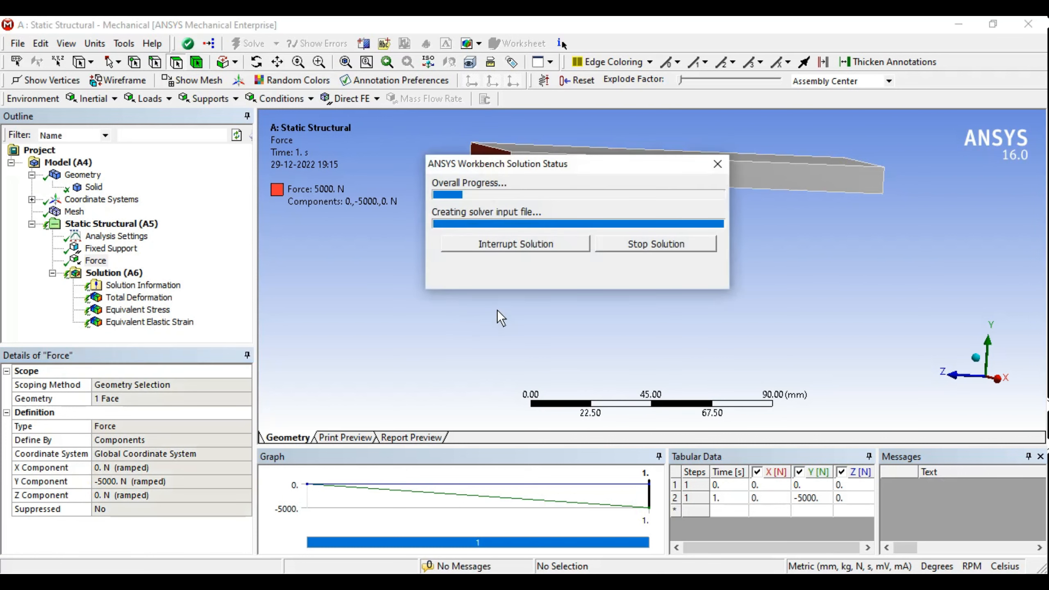